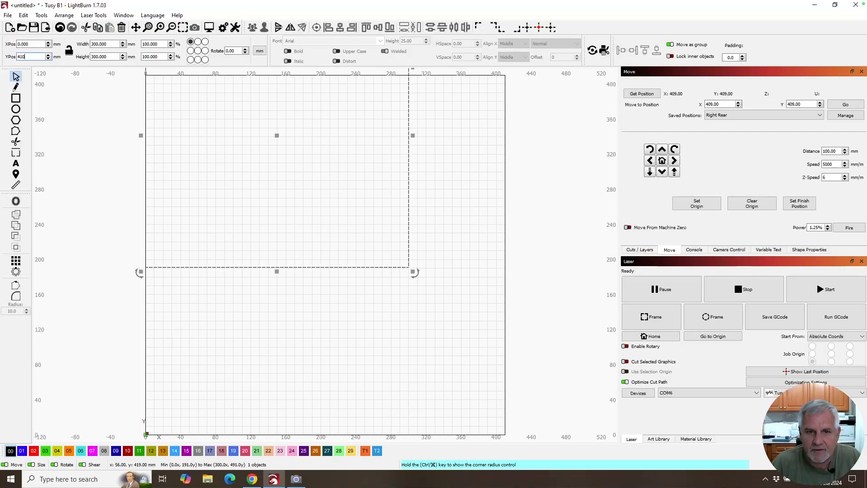
Set the 300 mm square's Y position to 410 mm and assign it to tool layer T1.
key(Return)
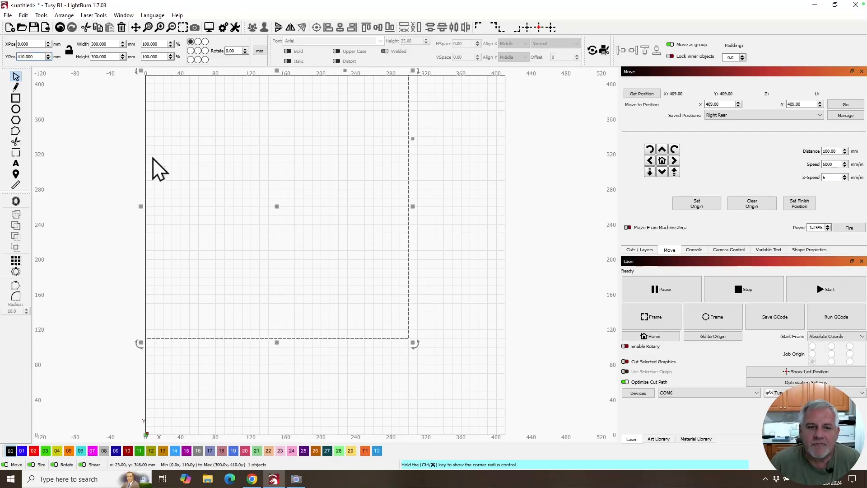
click(365, 450)
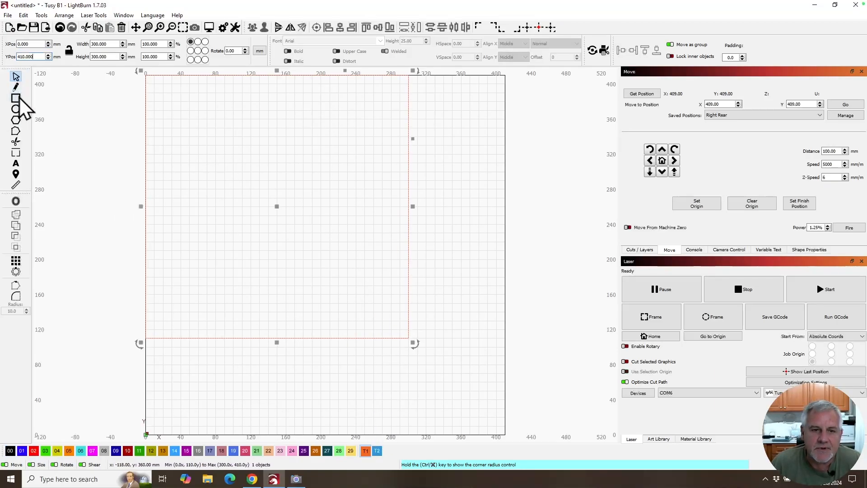
click(70, 367)
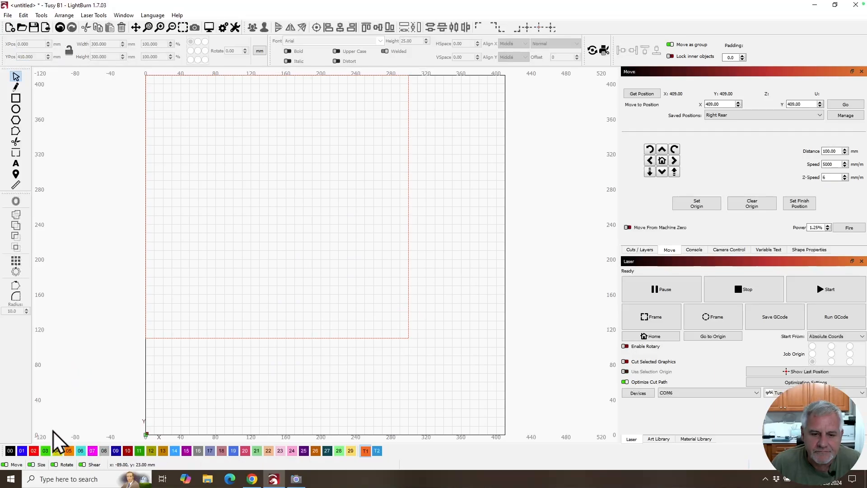
Sketch a rectangle about 104 mm wide and 22 mm high on red layer 02 in the upper part of the square.
click(32, 451)
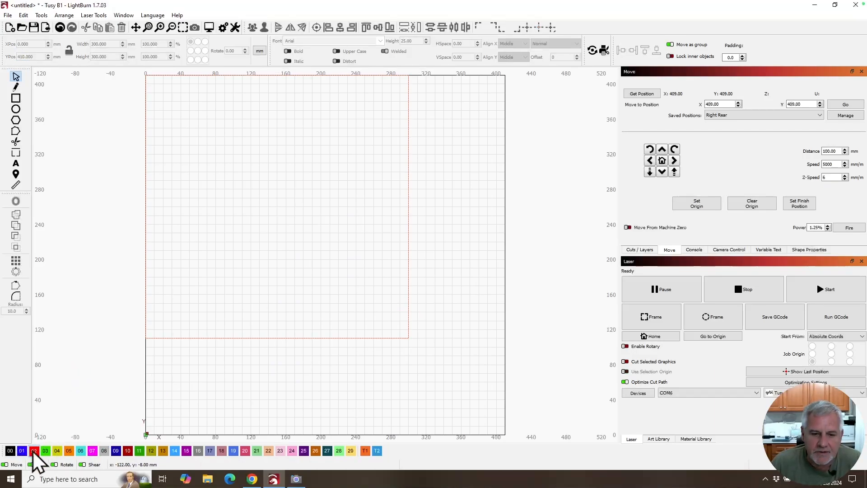
click(17, 98)
mouse_move(184, 101)
mouse_down()
mouse_move(243, 102)
mouse_move(274, 118)
mouse_up()
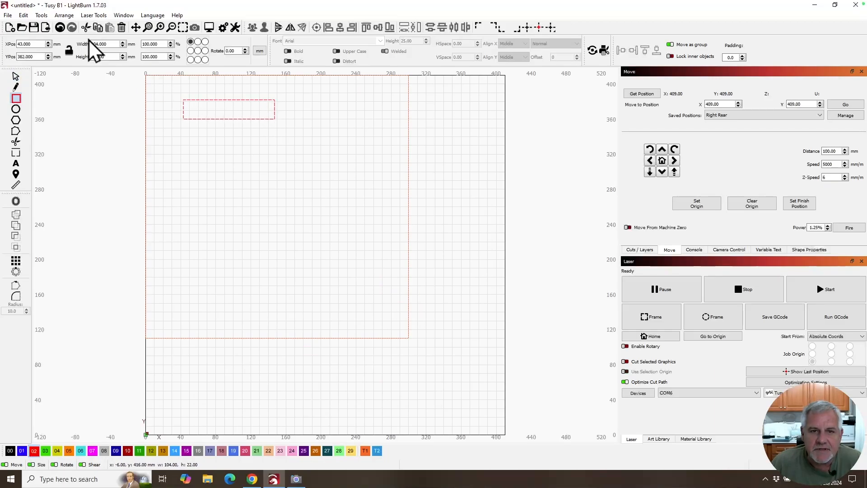
Set the red rectangle's width to 190 mm and its height to 7.5 mm.
double_click(101, 44)
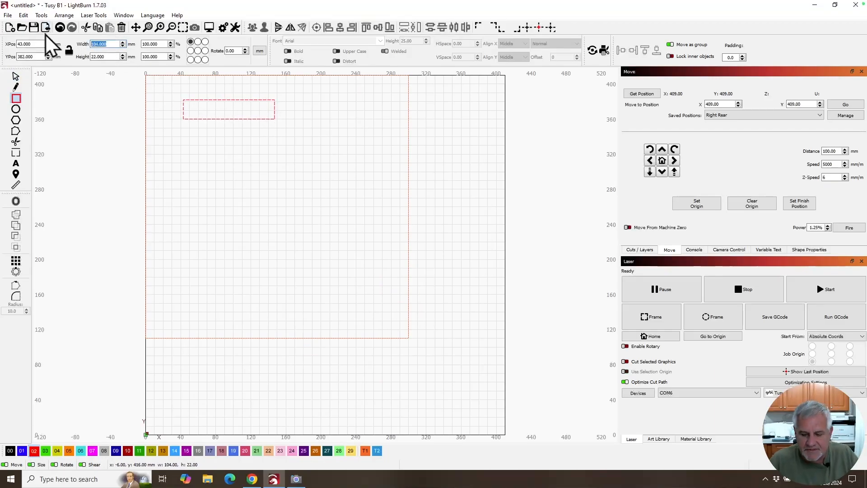
text(1)
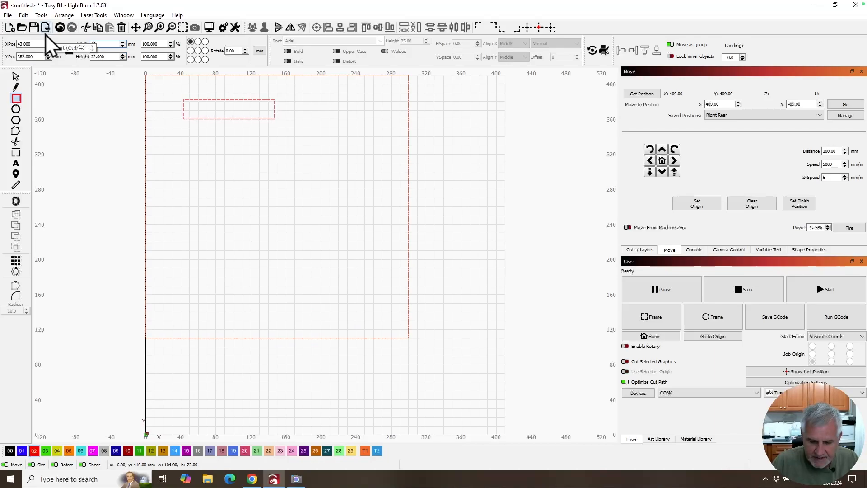
text(90)
key(Tab)
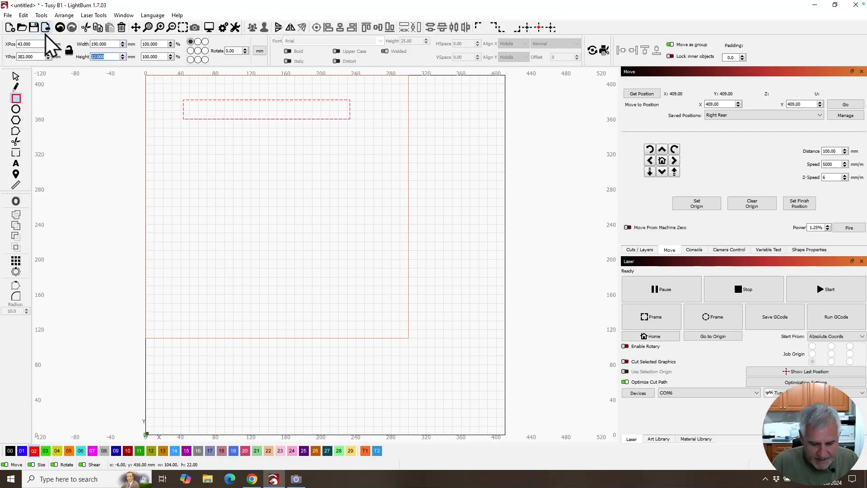
text(7.5)
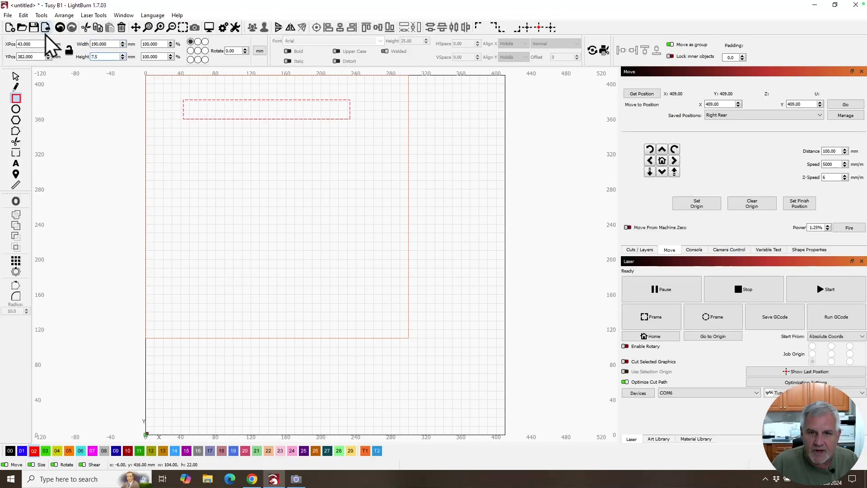
key(Return)
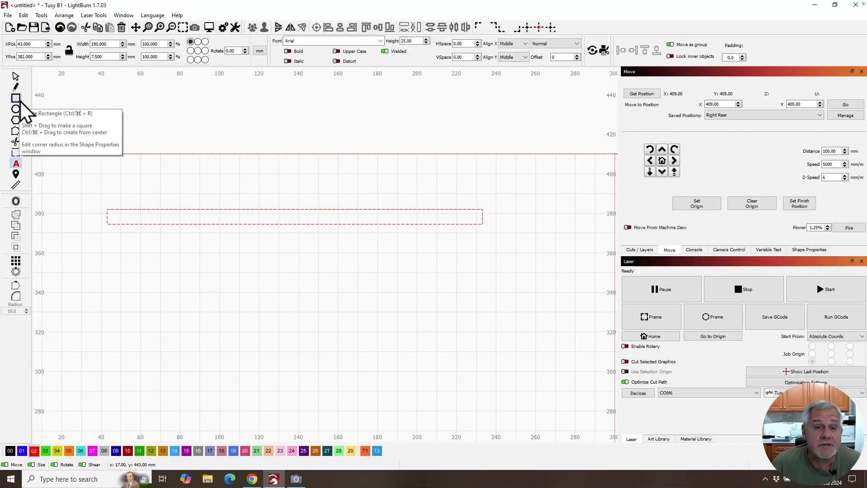
Draw a second rectangle about 119 mm wide inside the first, spanning its full height, and set its width to 120 mm.
click(18, 100)
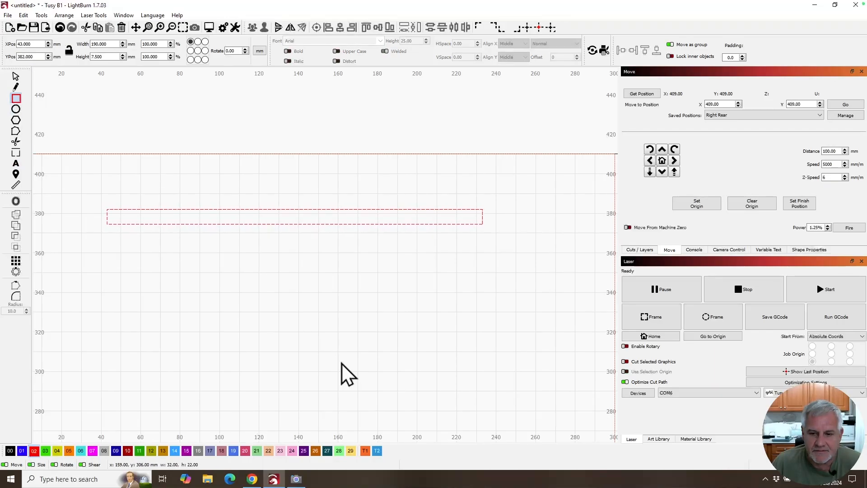
mouse_move(416, 209)
mouse_down()
mouse_move(412, 235)
mouse_move(182, 224)
mouse_up()
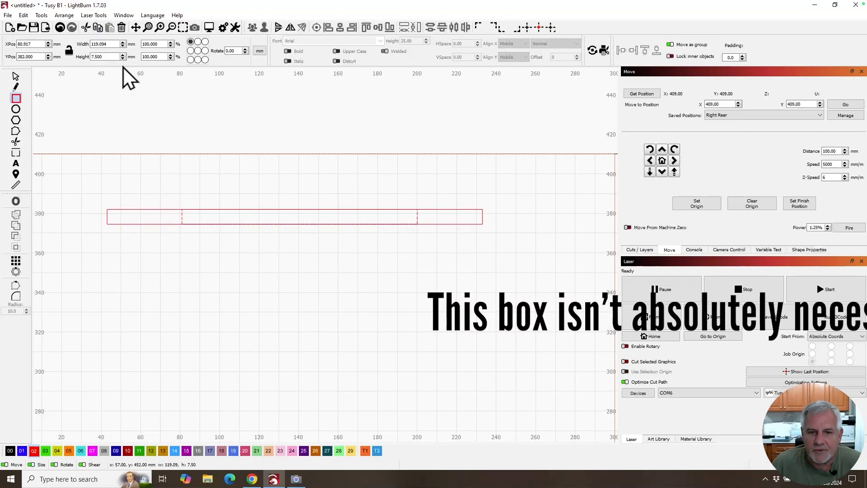
double_click(113, 44)
text(120)
key(Return)
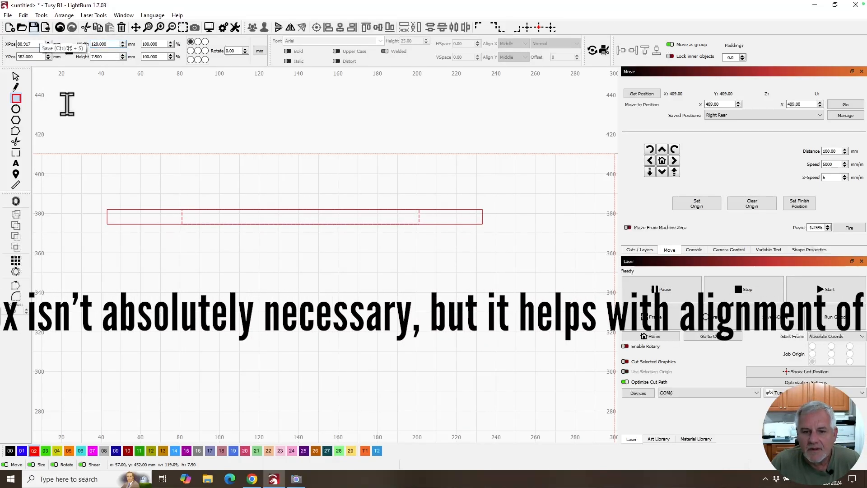
Assign the 120 mm inner rectangle to tool layer T1.
click(365, 450)
click(15, 77)
key(ctrl+a)
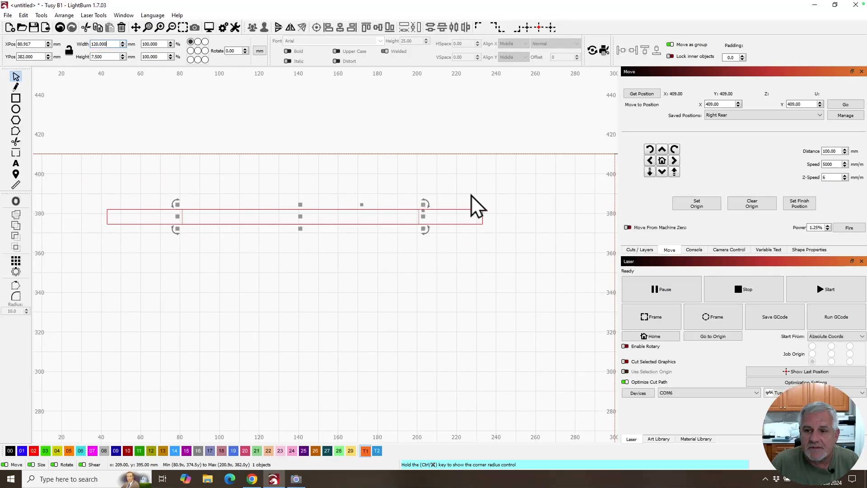
Using the upper-right reference point, set the inner rectangle's X position to 233-30 mm, inset from the outer rectangle's right end.
click(206, 41)
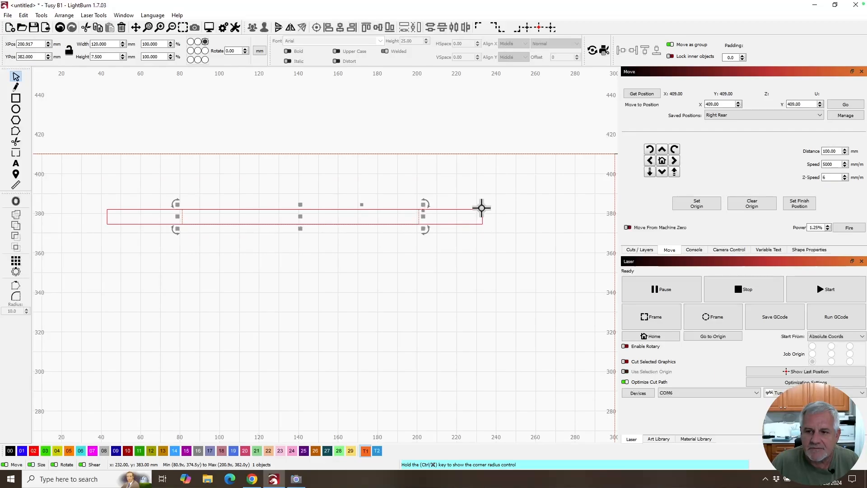
key(Escape)
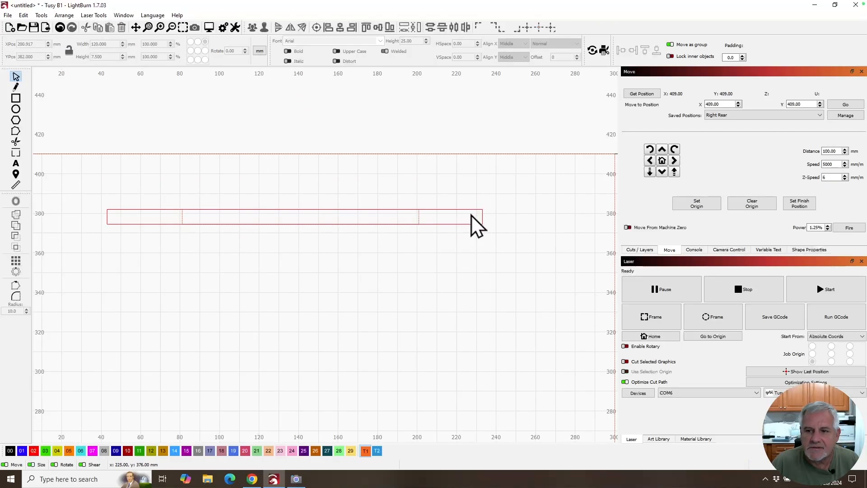
click(480, 211)
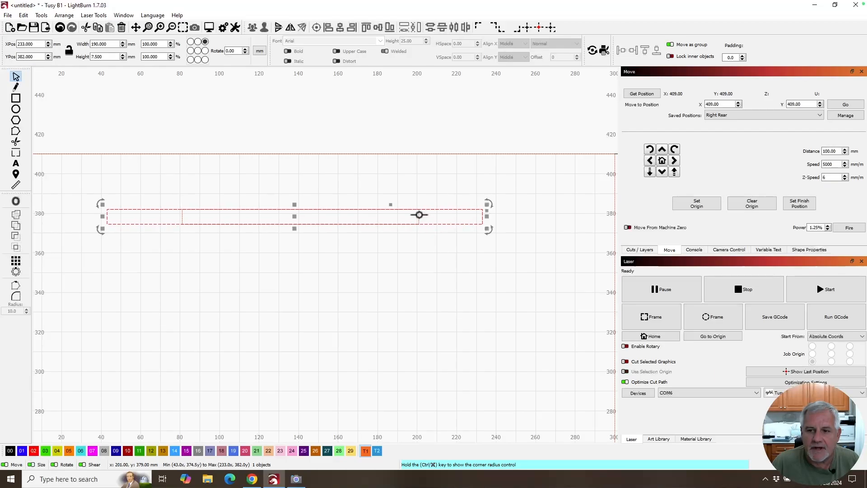
click(419, 215)
double_click(25, 44)
text(23)
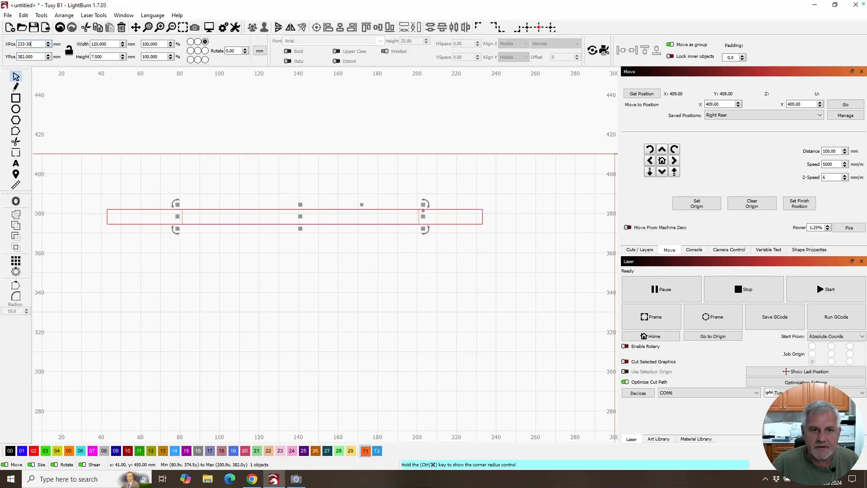
key(Return)
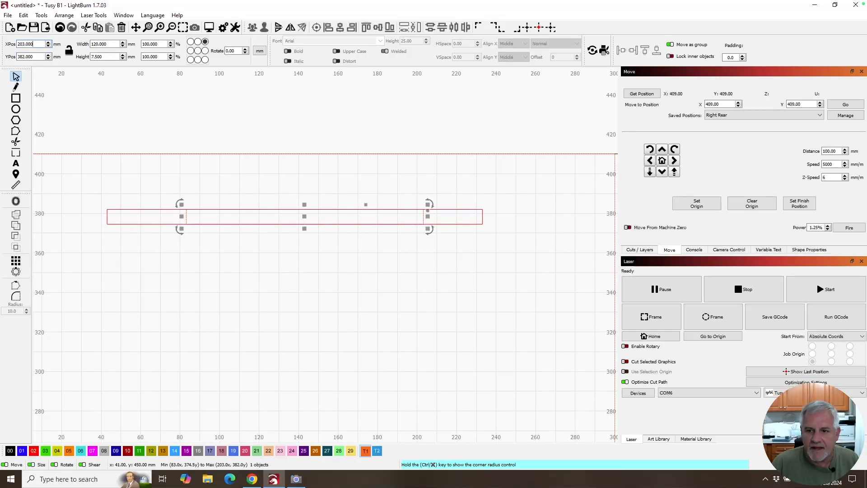
click(473, 231)
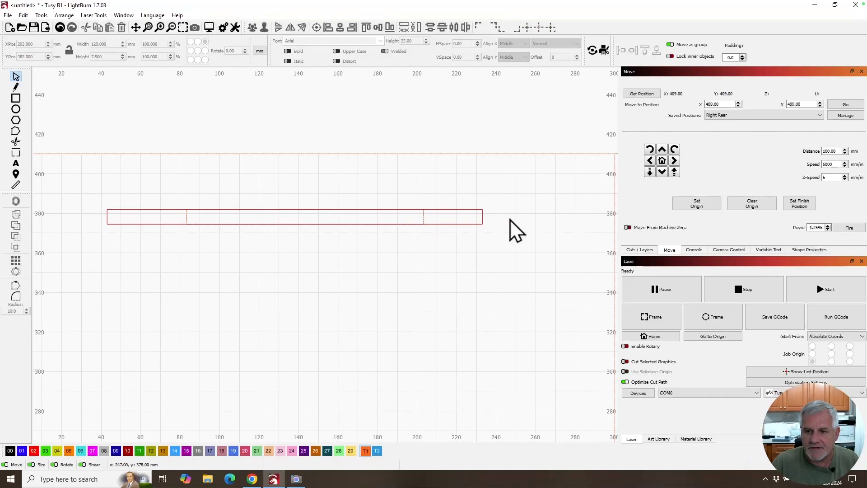
Measure the outer rectangle's edges and the distance from its right end to the inner rectangle.
click(16, 185)
click(418, 209)
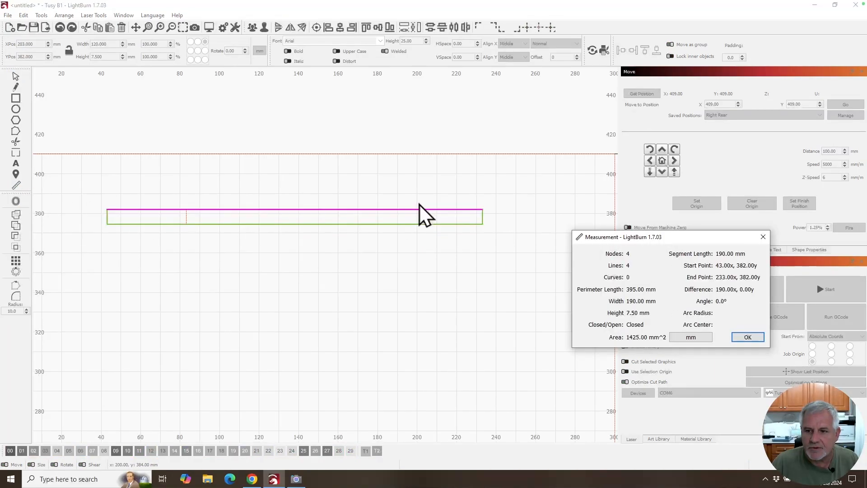
click(482, 217)
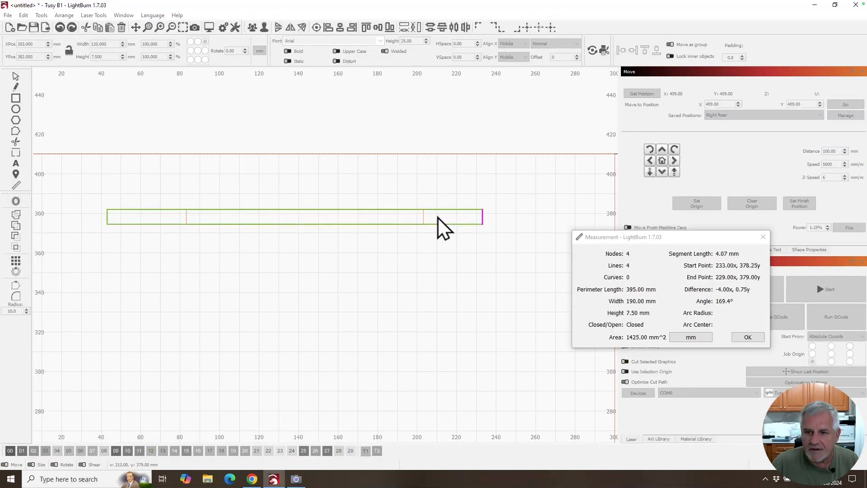
drag(482, 216, 424, 224)
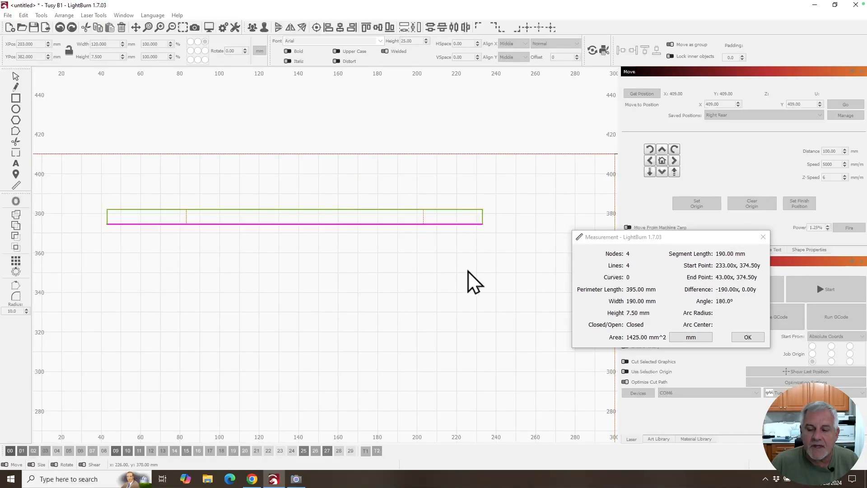
click(741, 336)
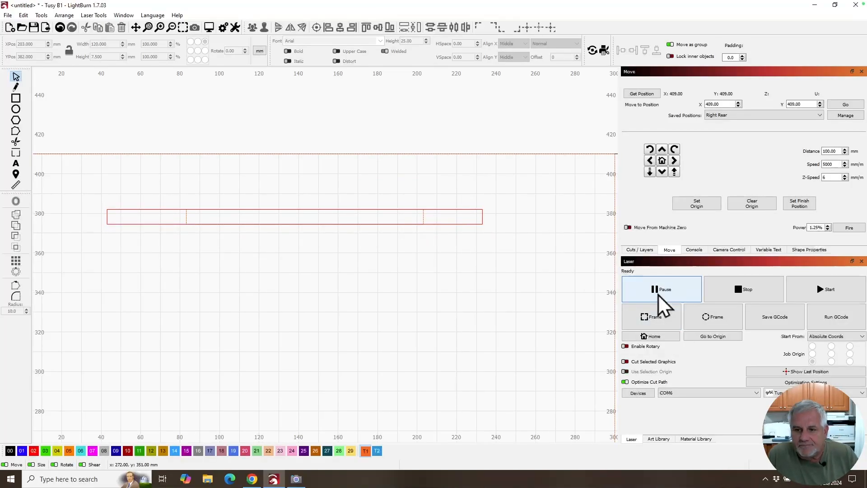
Select the outer and inner rectangles together and group them.
scroll(384, 228, down, 3)
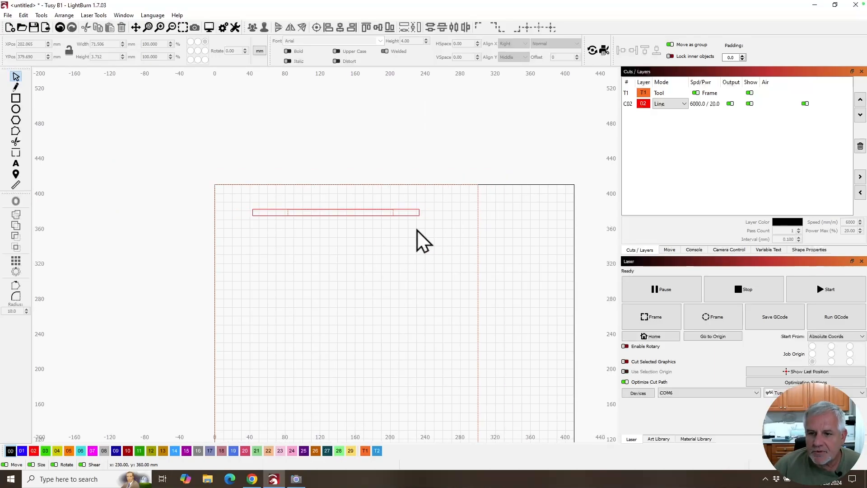
drag(371, 204, 369, 205)
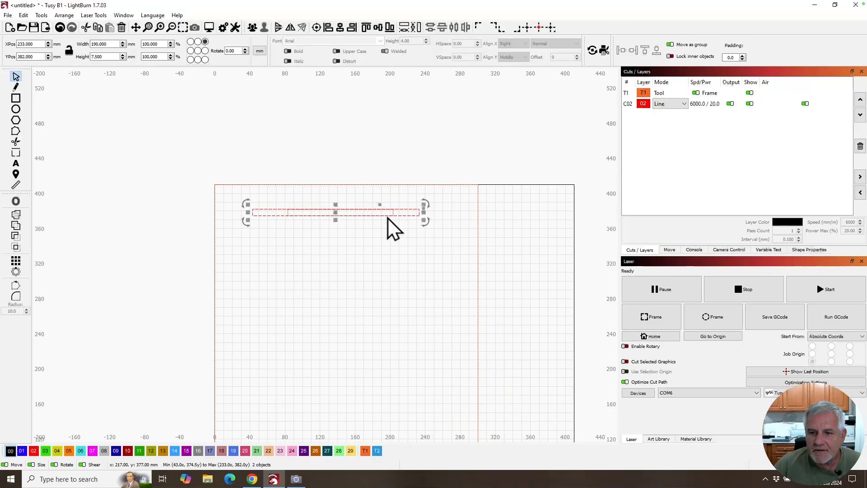
click(252, 27)
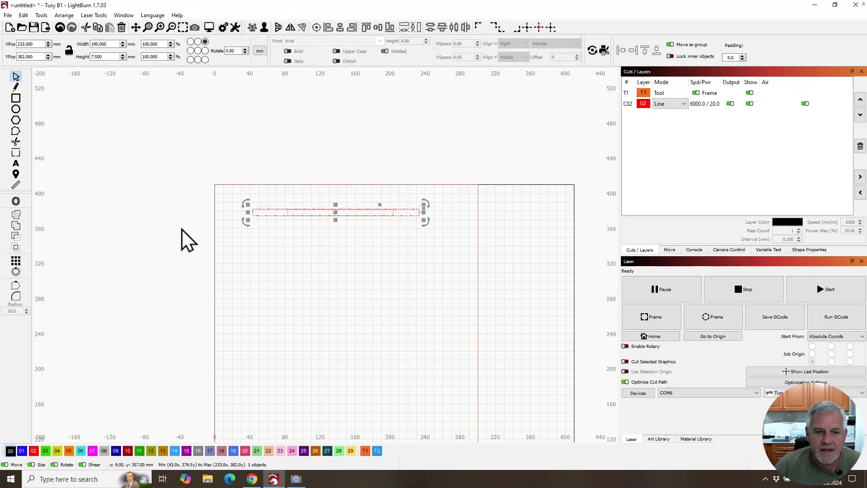
Start a grid array of the grouped rectangles and set its vertical spacing to 11.5 mm.
click(18, 260)
drag(419, 123, 556, 131)
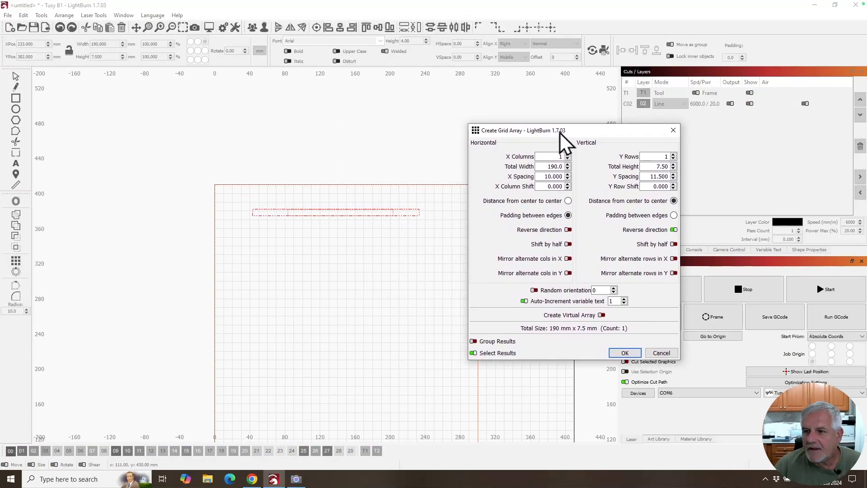
drag(658, 175, 620, 177)
text(11)
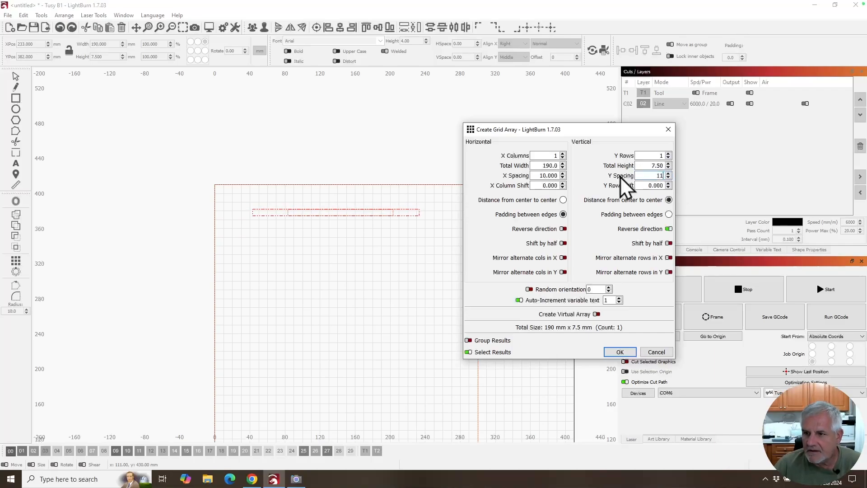
click(563, 183)
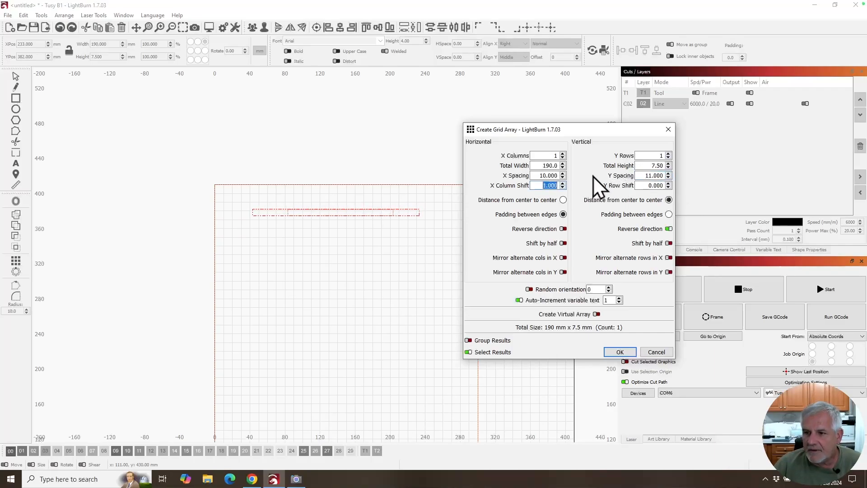
double_click(658, 175)
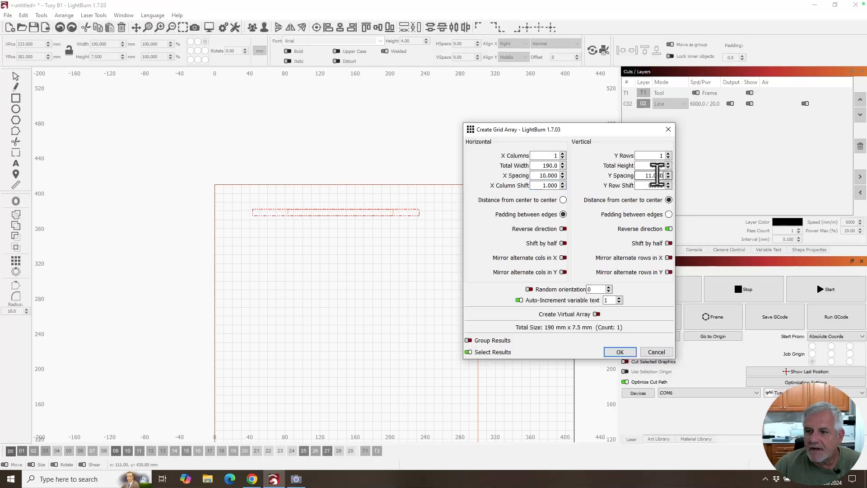
text(5)
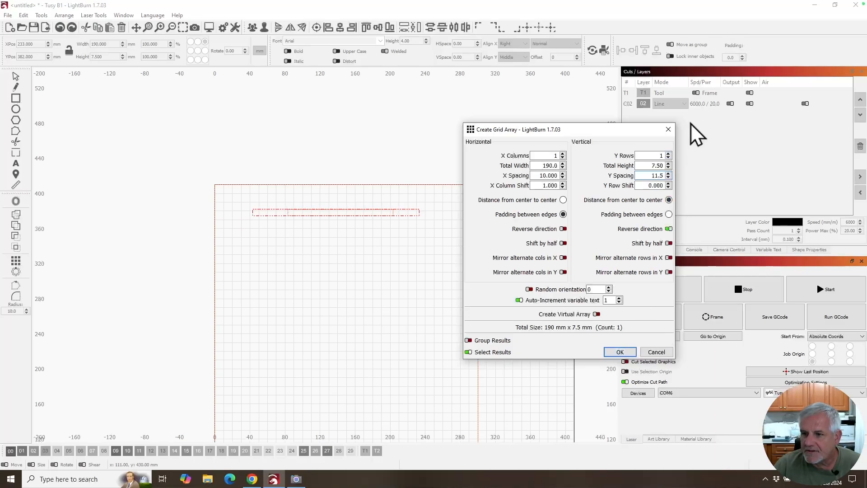
Set the grid array to 12 rows, with the vertical distance taken from center to center.
click(669, 153)
click(668, 153)
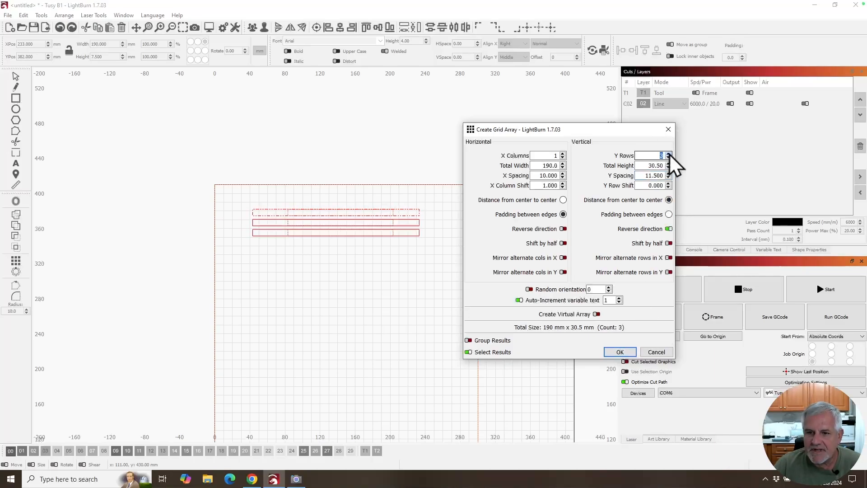
click(669, 153)
click(668, 153)
click(668, 153)
click(669, 153)
click(669, 153)
click(669, 153)
click(669, 153)
click(668, 153)
click(668, 154)
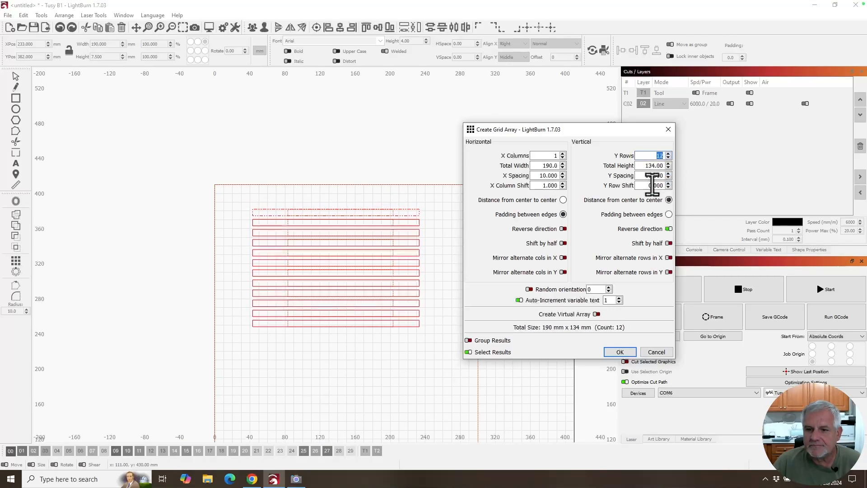
click(634, 200)
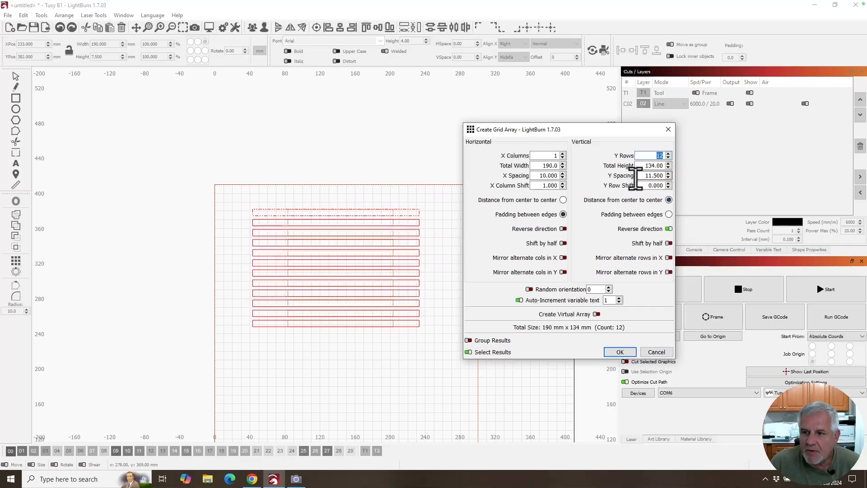
Compare edge padding with center-to-center vertical spacing, keep center to center, and create the 12-row grid array.
click(669, 214)
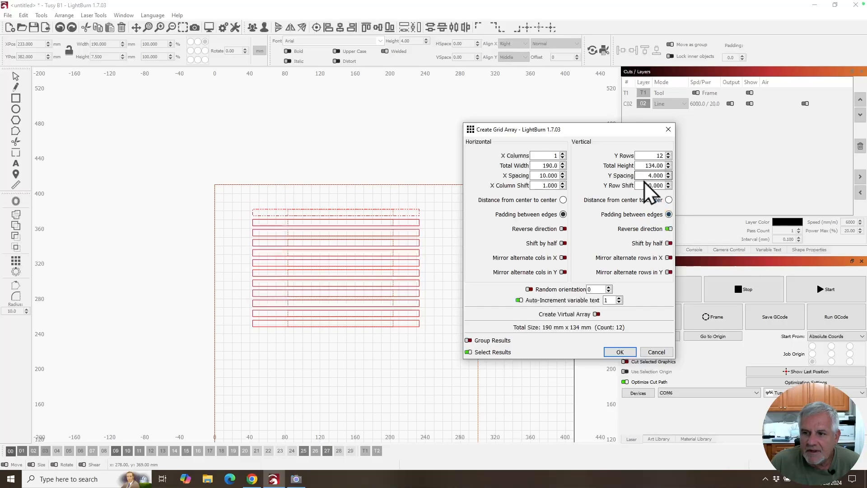
click(669, 200)
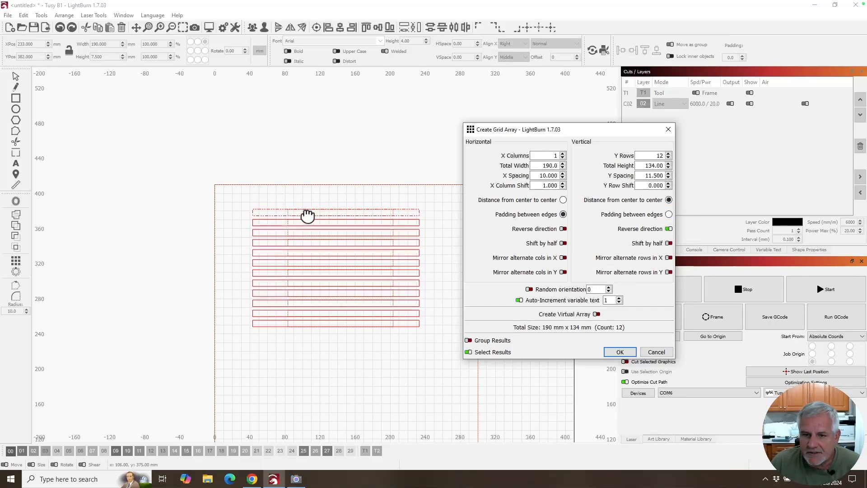
drag(307, 313, 305, 344)
scroll(436, 263, up, 2)
drag(435, 276, 407, 211)
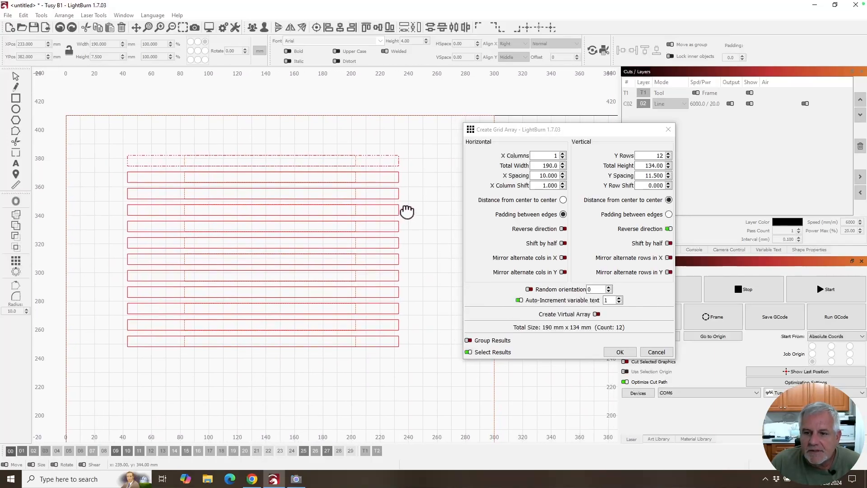
click(622, 352)
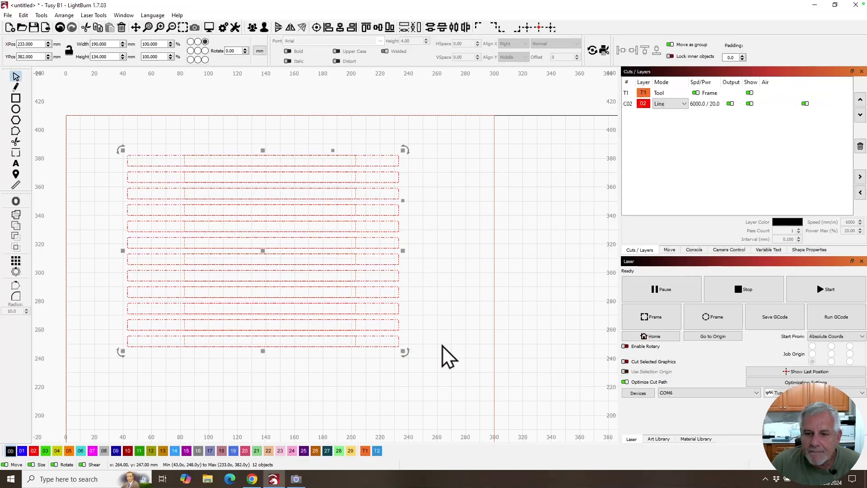
click(430, 169)
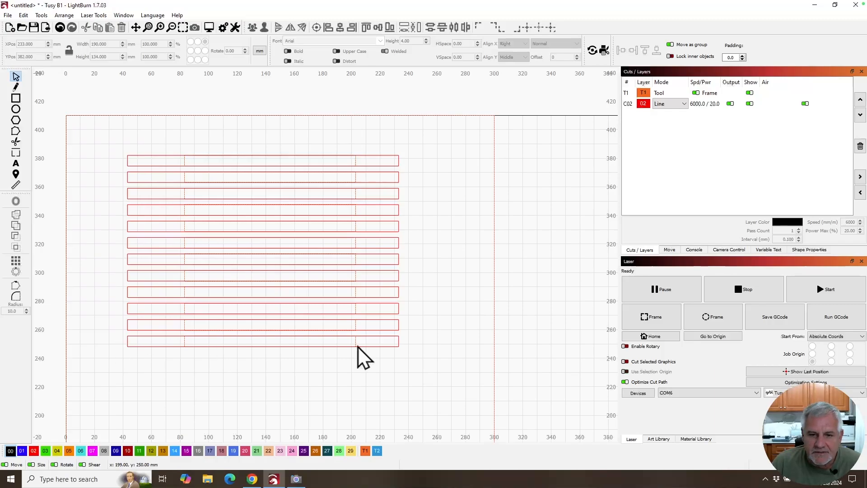
scroll(337, 346, down, 3)
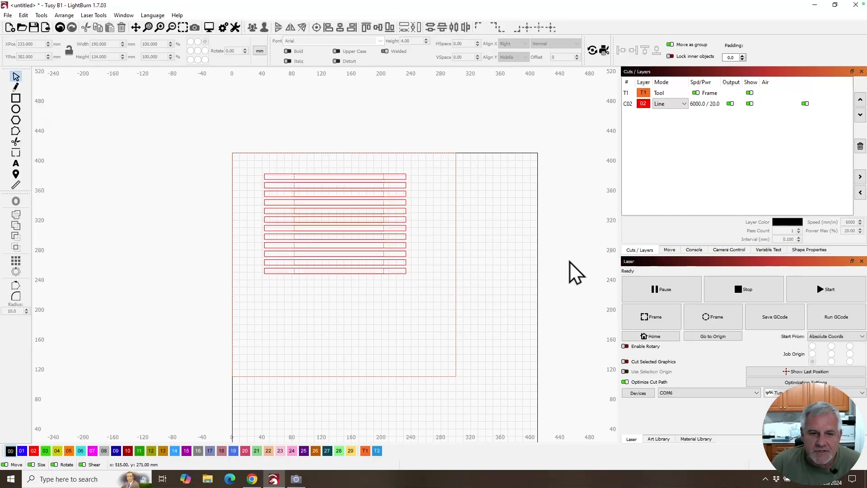
click(35, 451)
drag(232, 285, 277, 291)
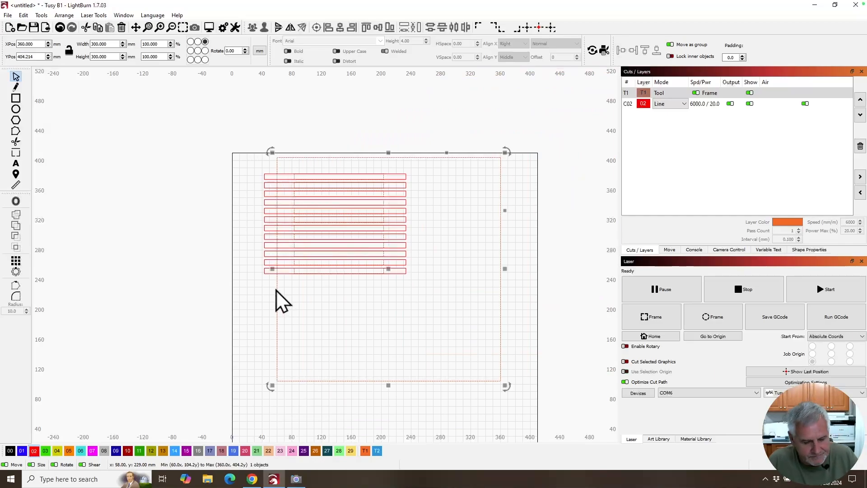
key(ctrl+z)
drag(206, 119, 382, 286)
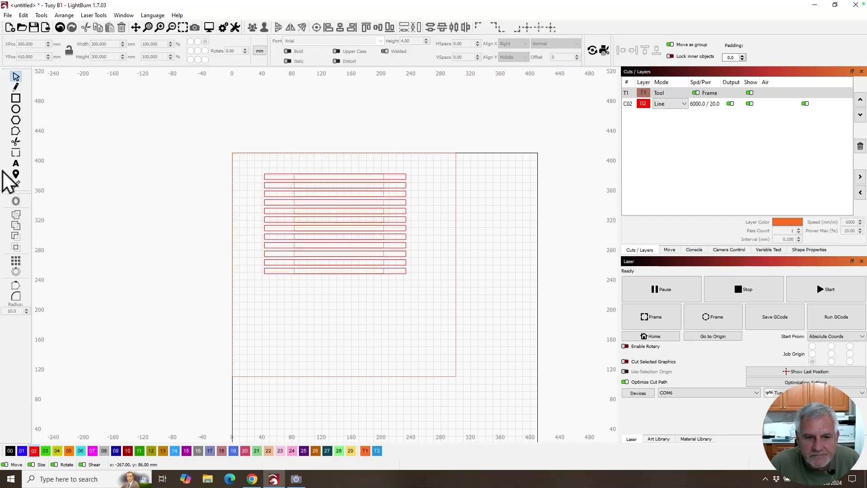
Draw a rectangle about 277 × 212 mm on layer 02 around the array, overlapping the 300 mm square's upper-left corner.
click(17, 100)
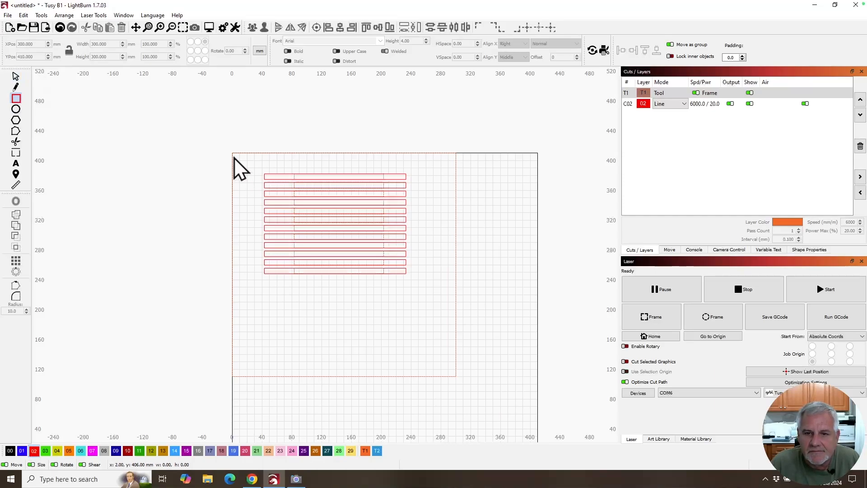
mouse_move(220, 145)
mouse_down()
mouse_move(303, 195)
mouse_move(433, 308)
mouse_move(427, 304)
mouse_up()
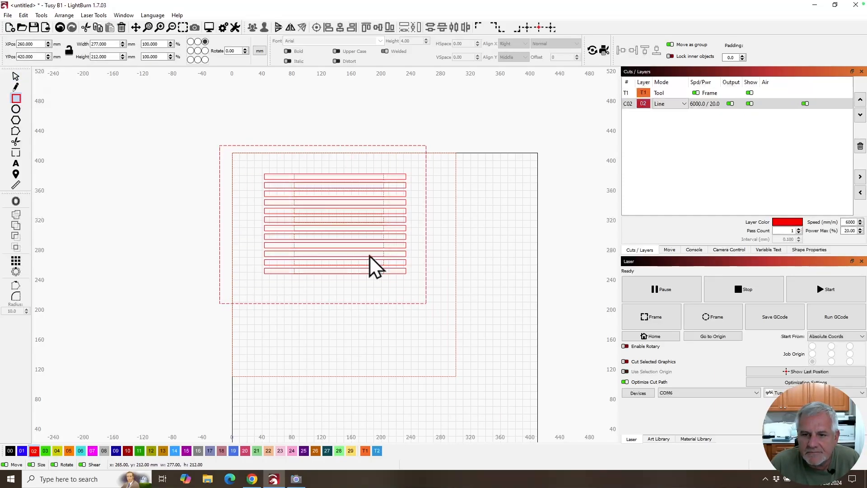
click(15, 77)
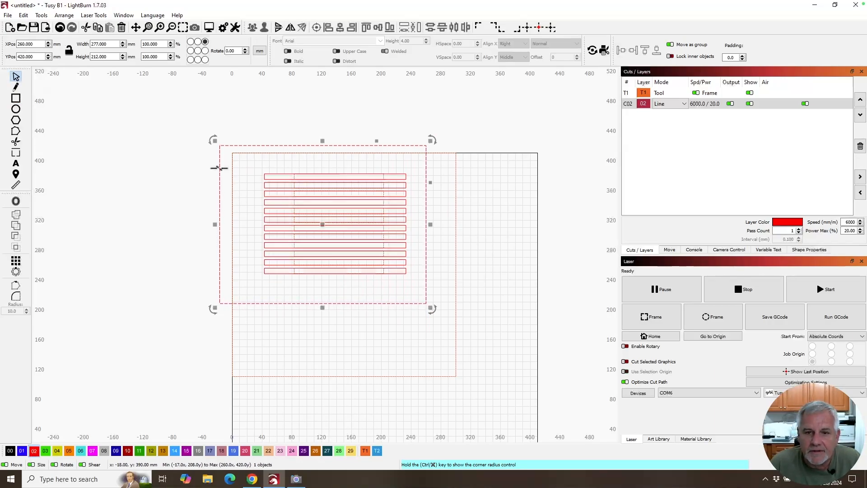
Convert the overlapping rectangle to a path and trim away its segments outside and inside the 300 mm square.
right_click(218, 172)
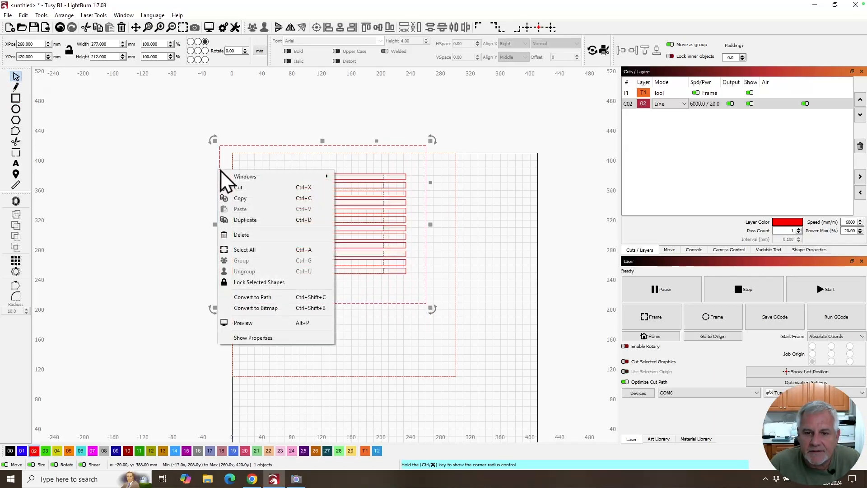
click(243, 297)
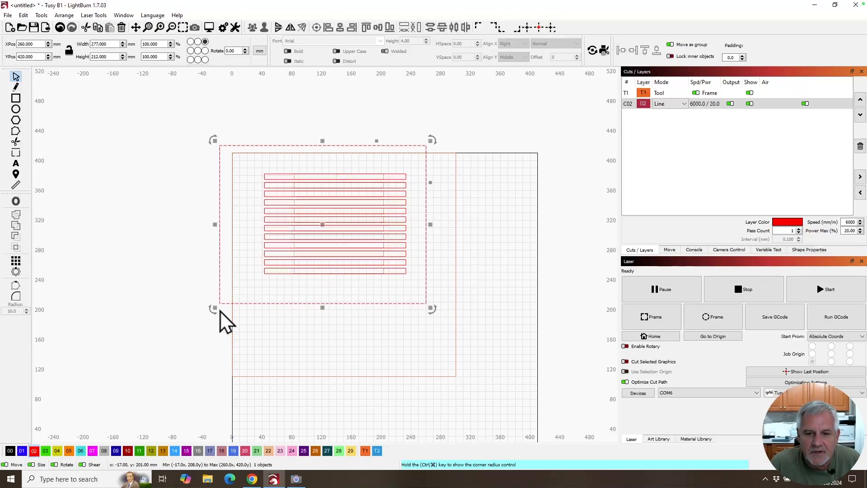
click(15, 143)
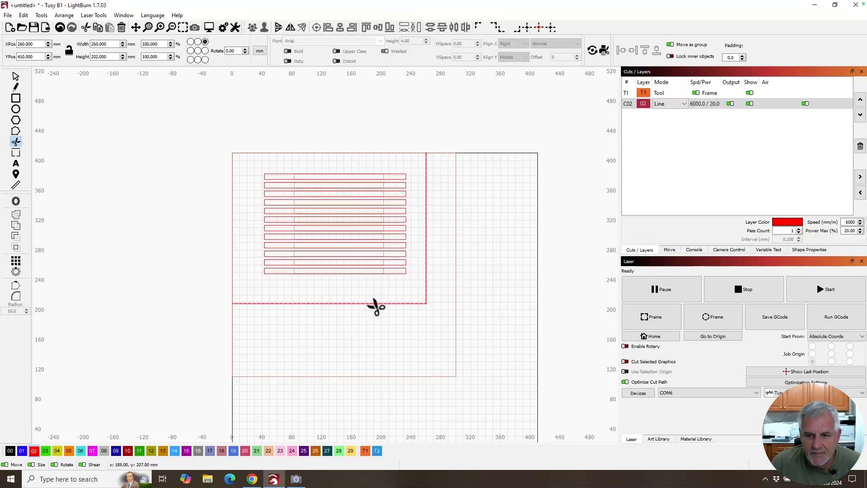
click(421, 305)
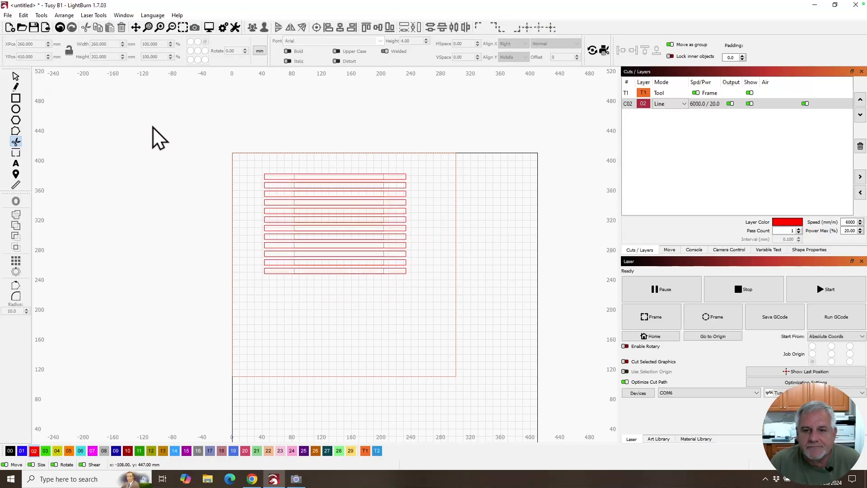
Draw a 10 mm circle outside the work area, left of the 300 mm square, and assign it to layer 01.
click(17, 110)
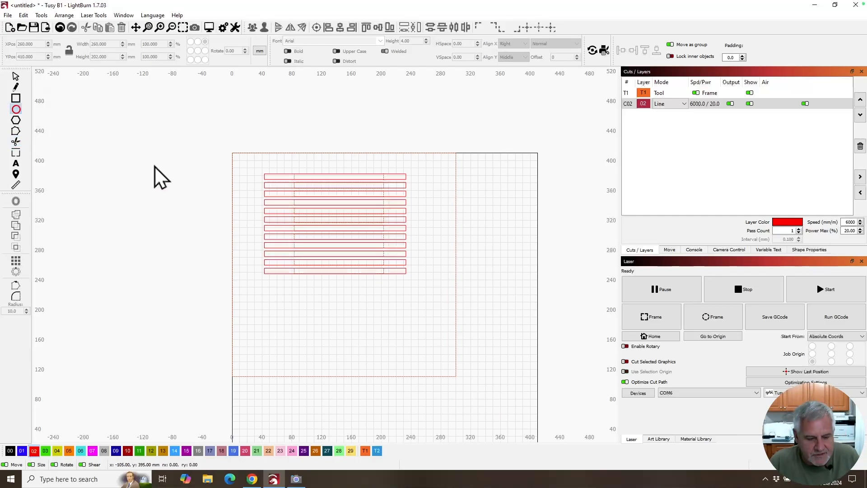
click(106, 167)
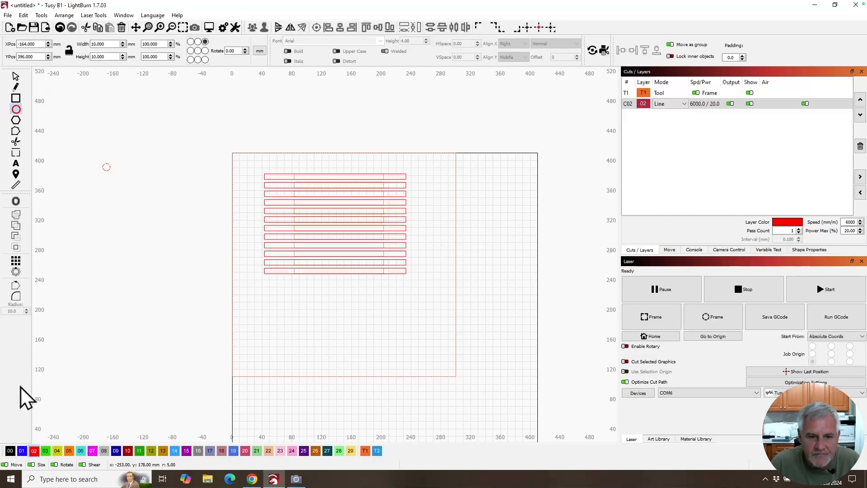
click(21, 451)
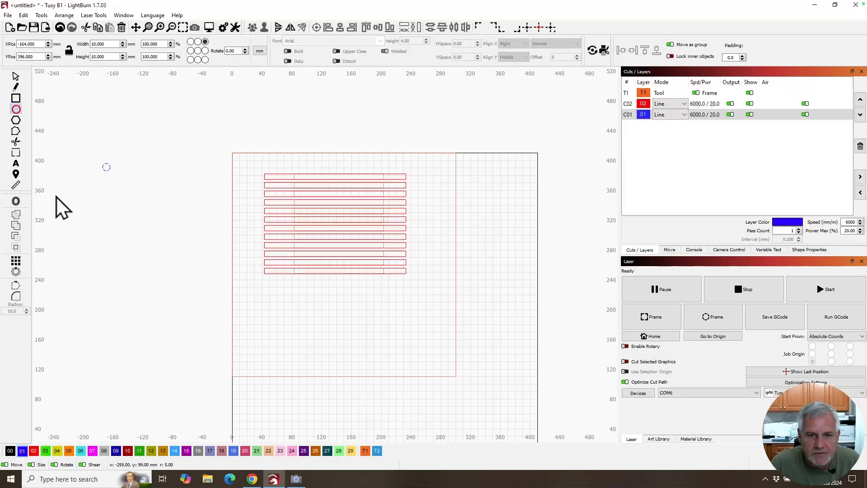
Draw a horizontal and a vertical line across the circle's full diameter to form a crosshair.
click(17, 88)
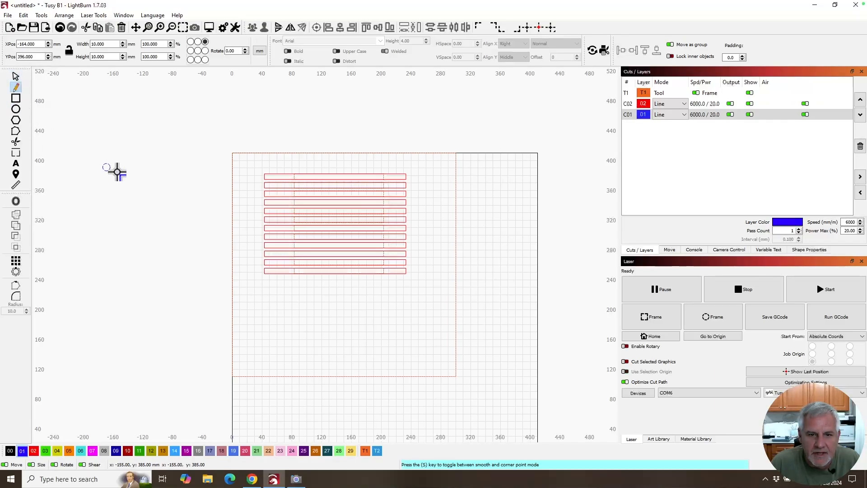
scroll(117, 172, up, 5)
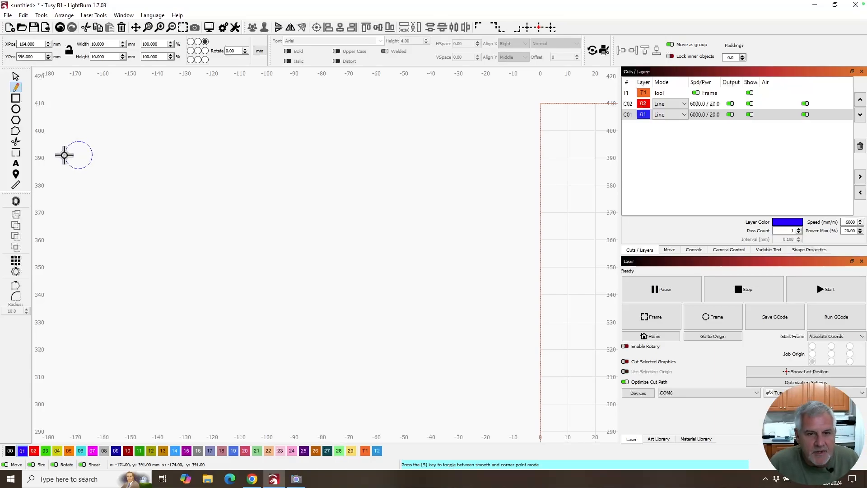
click(65, 155)
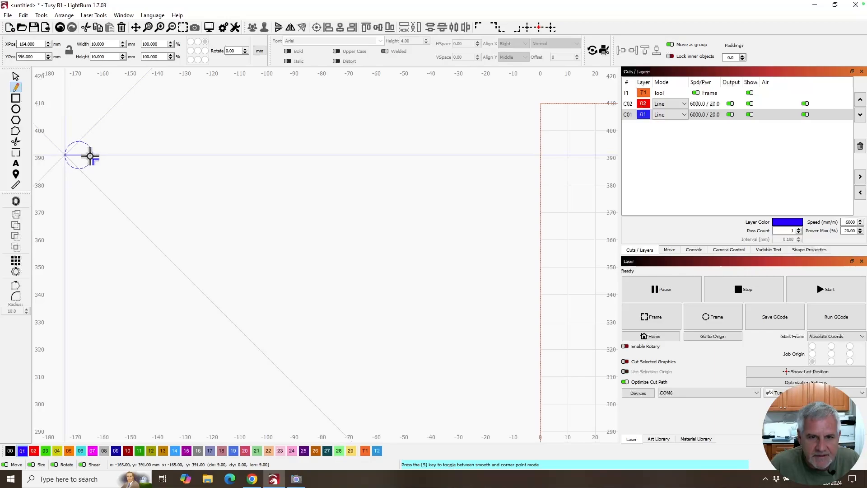
click(92, 156)
key(Escape)
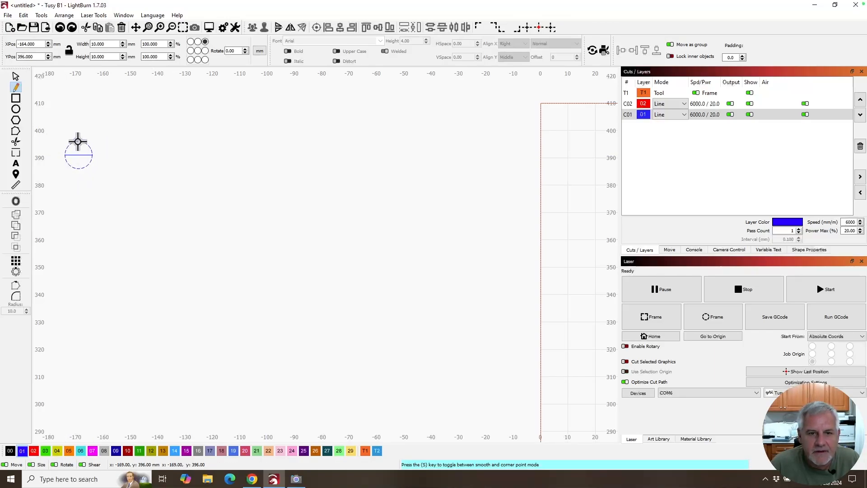
click(78, 141)
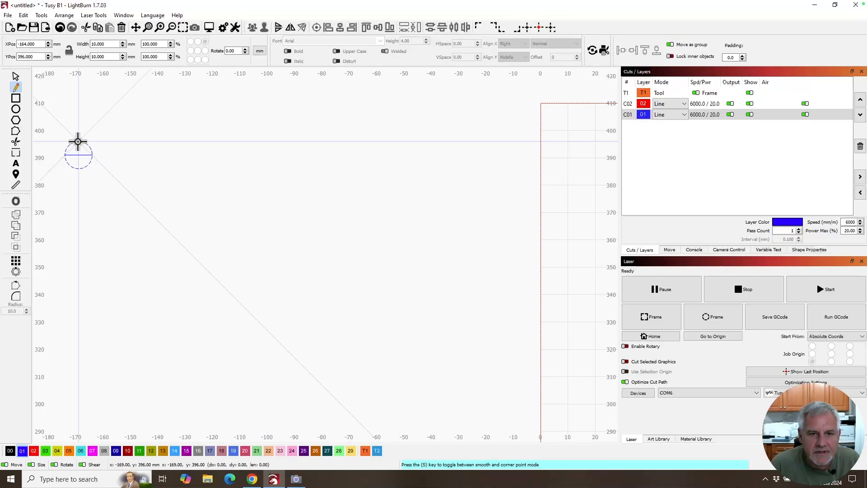
click(78, 169)
right_click(78, 169)
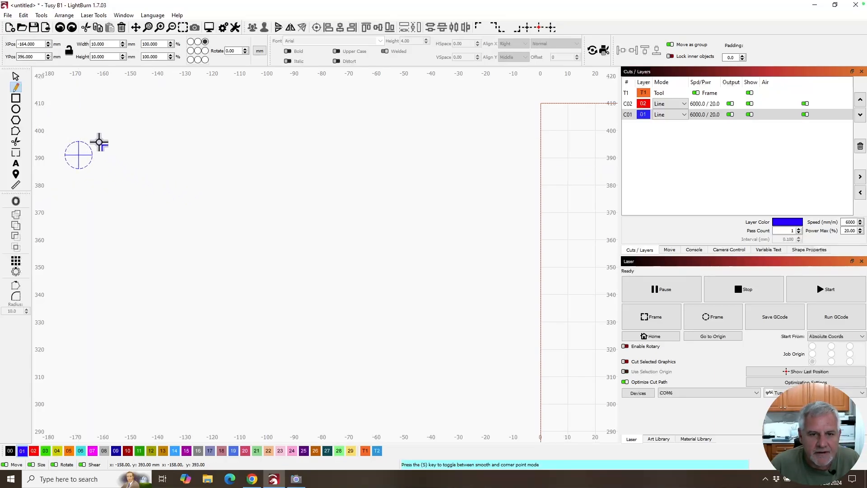
Select the circle with both crosshair lines and group them.
click(18, 79)
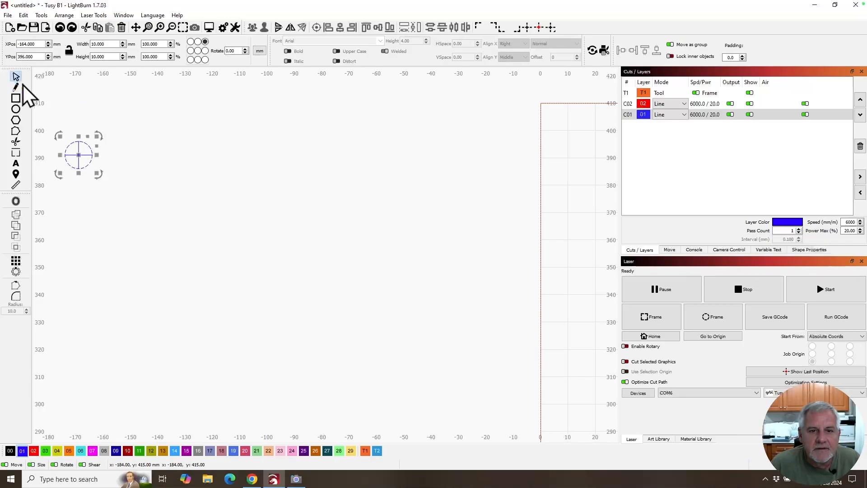
drag(117, 183, 59, 129)
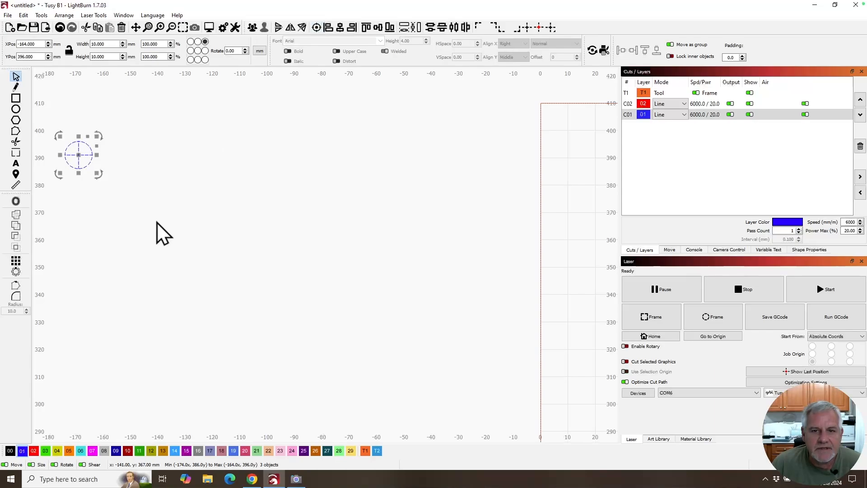
click(252, 29)
Move the grouped crosshair mark just inside the 300 mm square's upper-left corner, centered at about X 11, Y 399 mm.
drag(81, 156, 595, 166)
drag(380, 217, 97, 223)
scroll(326, 219, down, 3)
drag(437, 256, 170, 210)
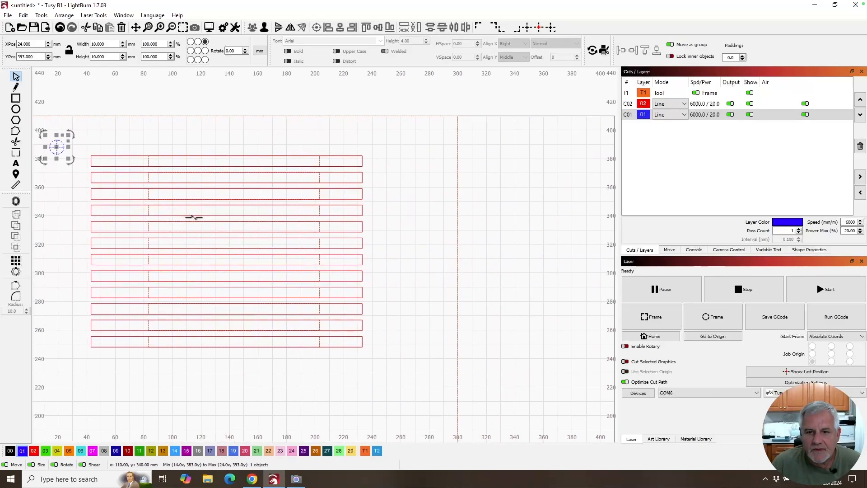
drag(57, 147, 47, 134)
drag(103, 151, 216, 178)
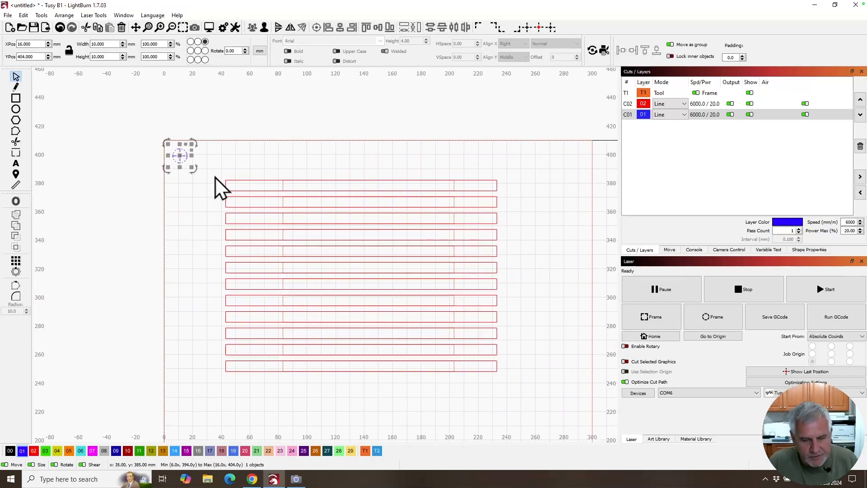
Duplicate the crosshair mark and place the copy below and right of the array, centered at about X 267, Y 230 mm.
key(super+d)
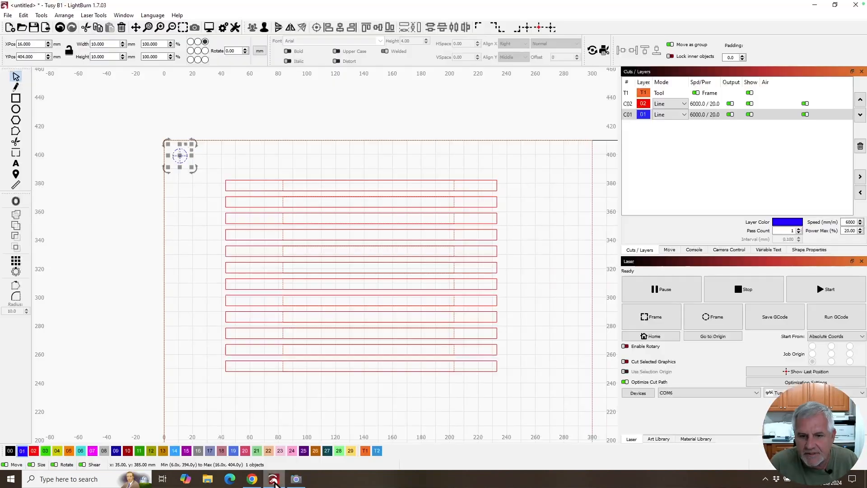
click(274, 479)
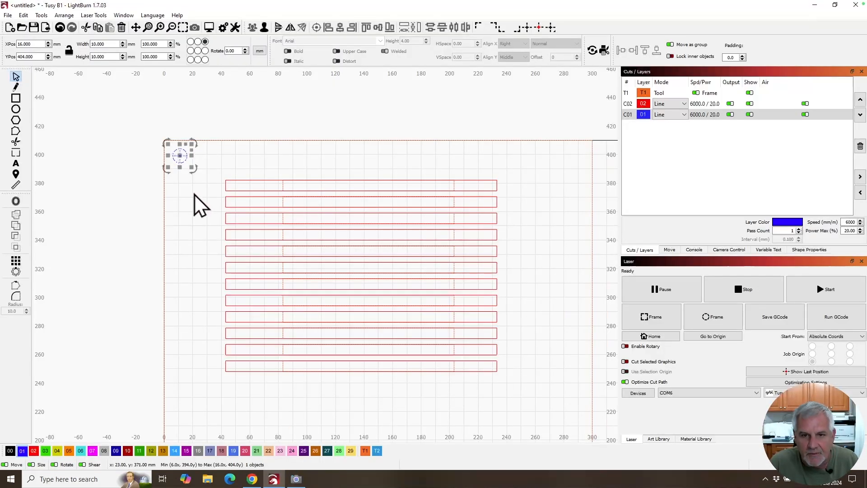
right_click(183, 157)
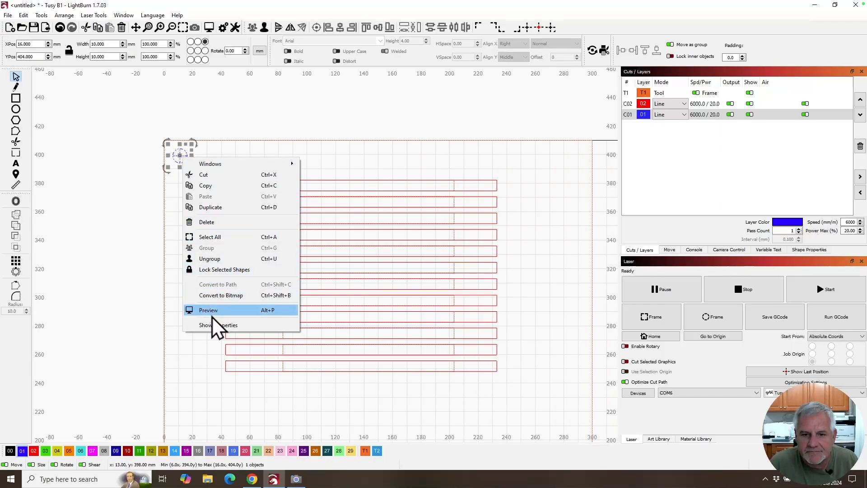
click(216, 207)
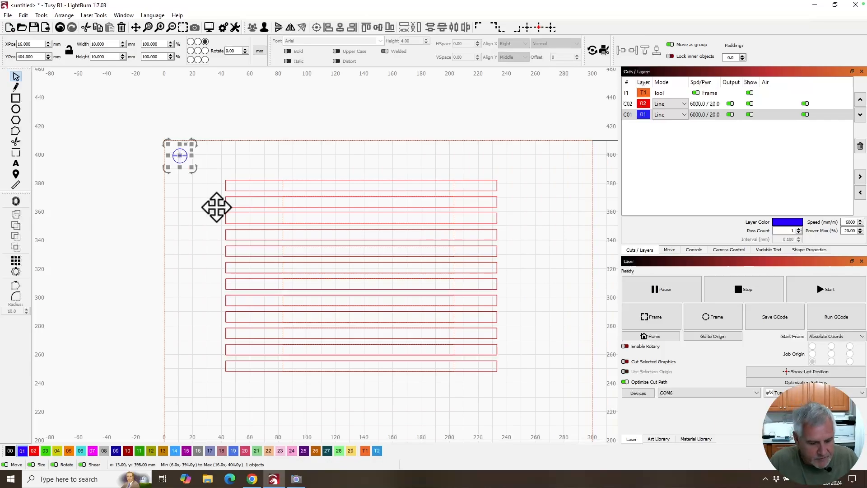
drag(180, 155, 527, 367)
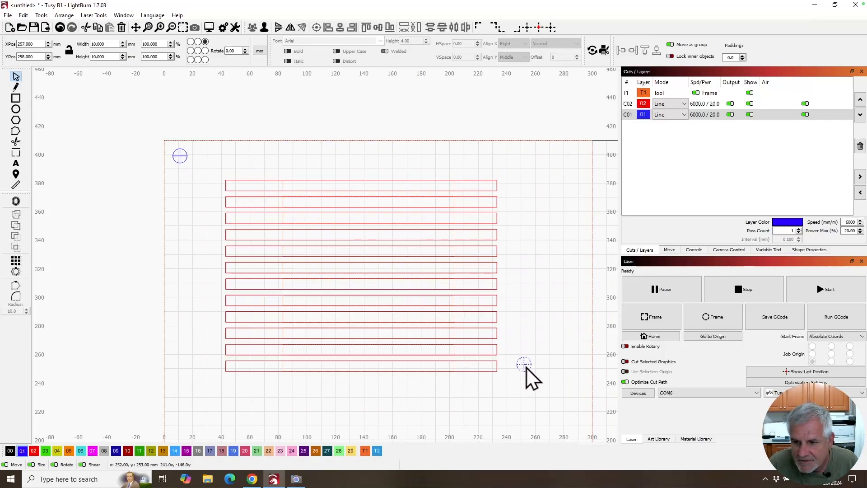
click(546, 398)
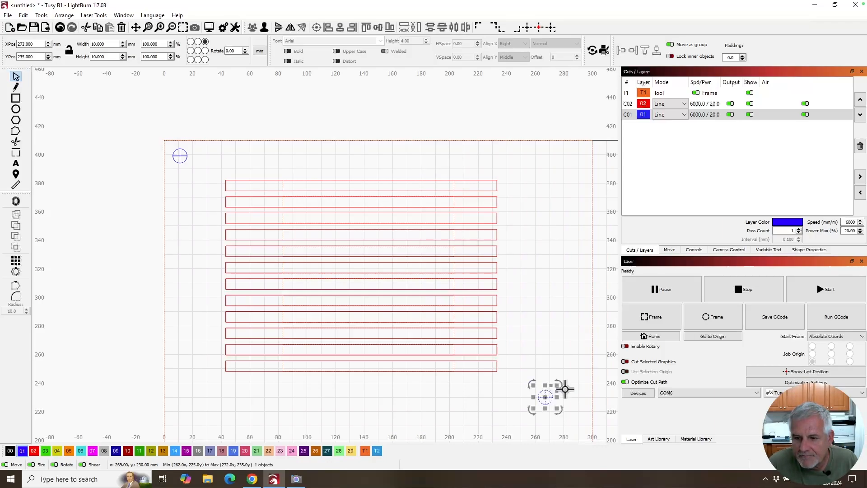
click(100, 183)
scroll(99, 182, down, 4)
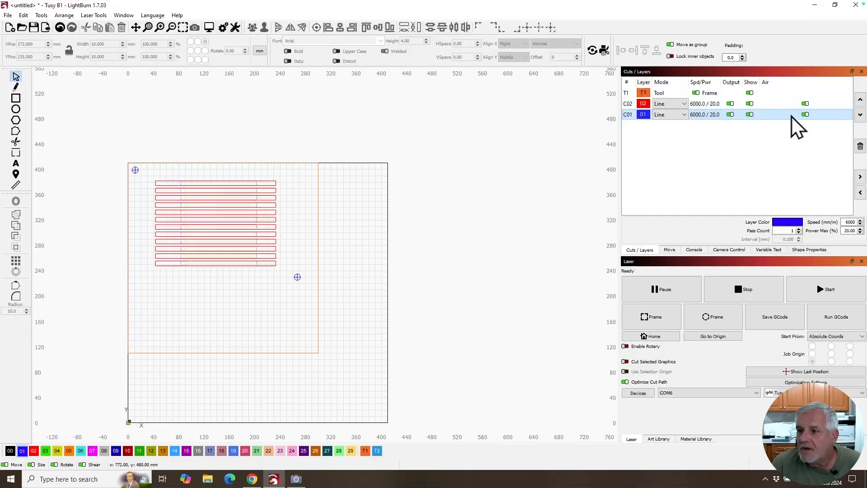
Assign the Basswood 3.00 mm Cut preset from the material library to the red 02 layer.
click(660, 441)
click(695, 438)
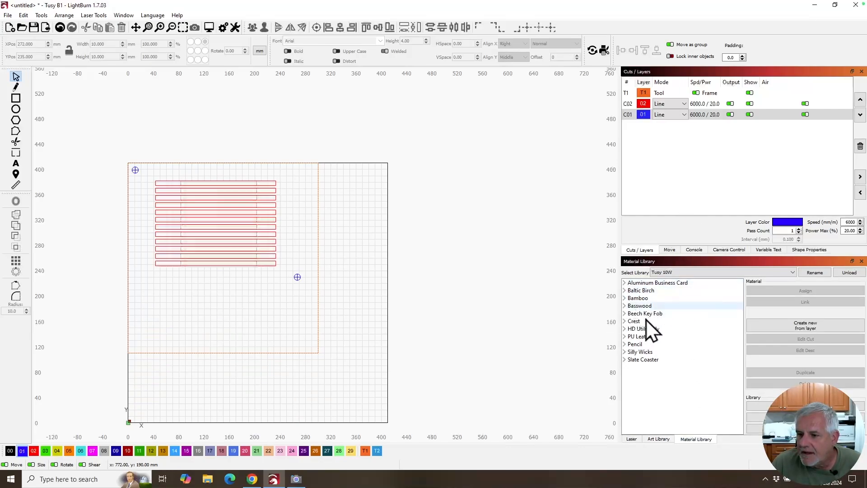
click(625, 292)
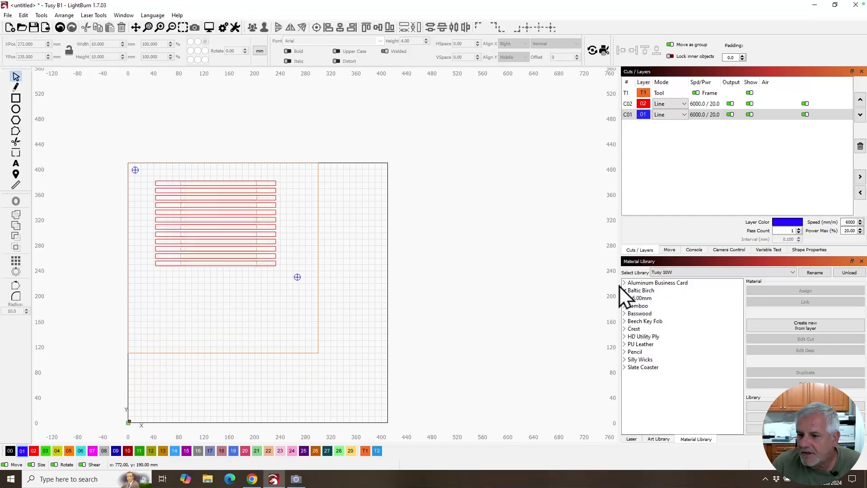
click(625, 290)
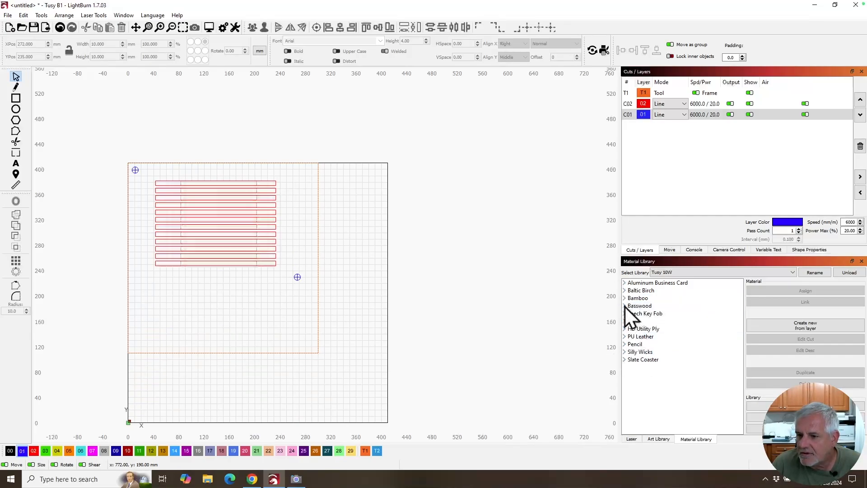
click(625, 306)
click(630, 313)
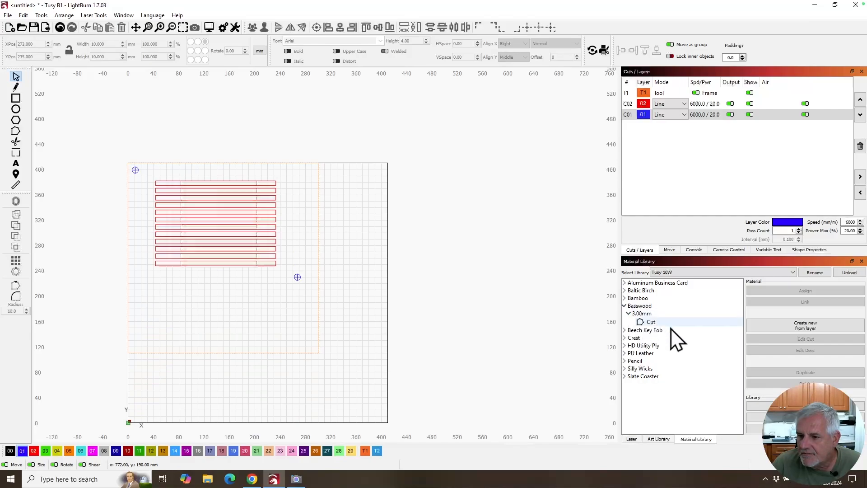
click(644, 322)
click(710, 107)
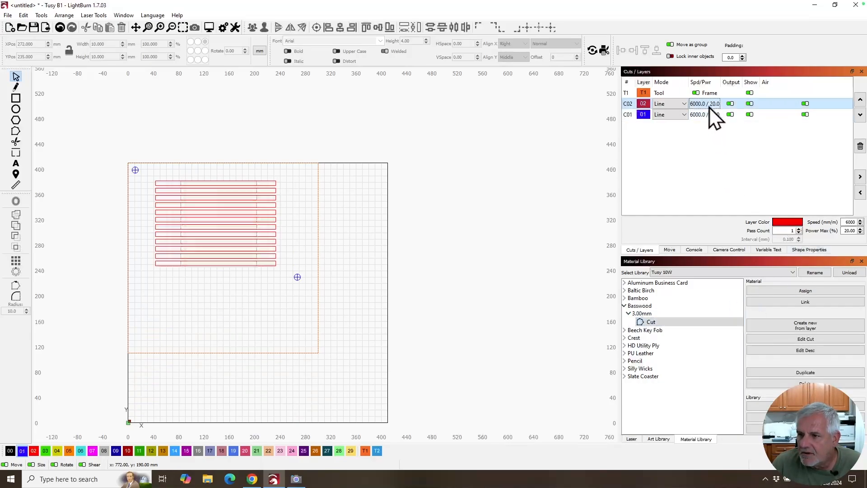
click(812, 291)
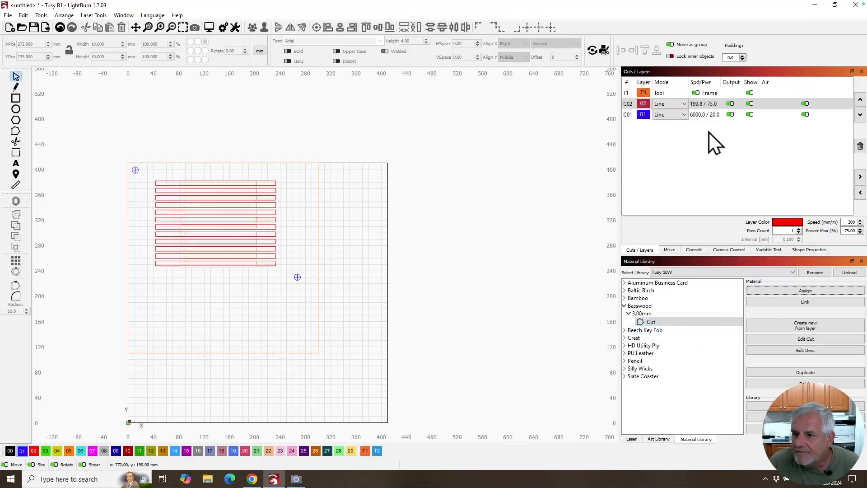
Move the blue 01 layer ahead of the red layer and set its speed to 3000 mm/m and maximum power to 35%.
click(704, 114)
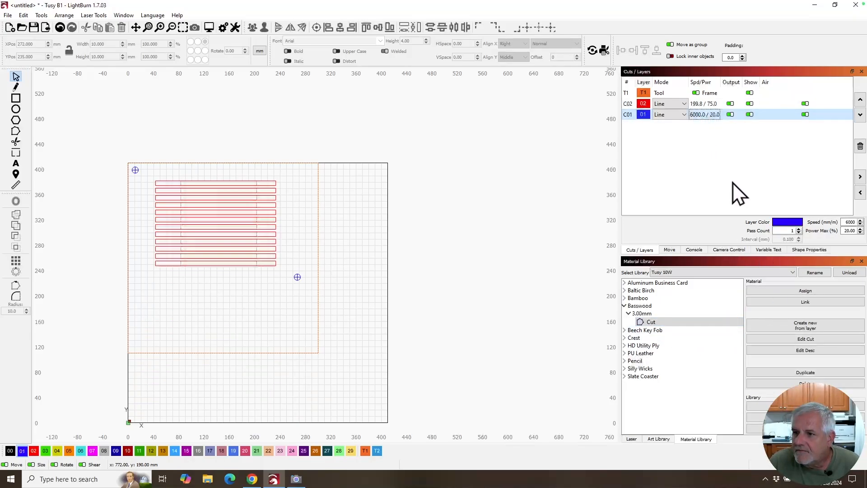
click(860, 99)
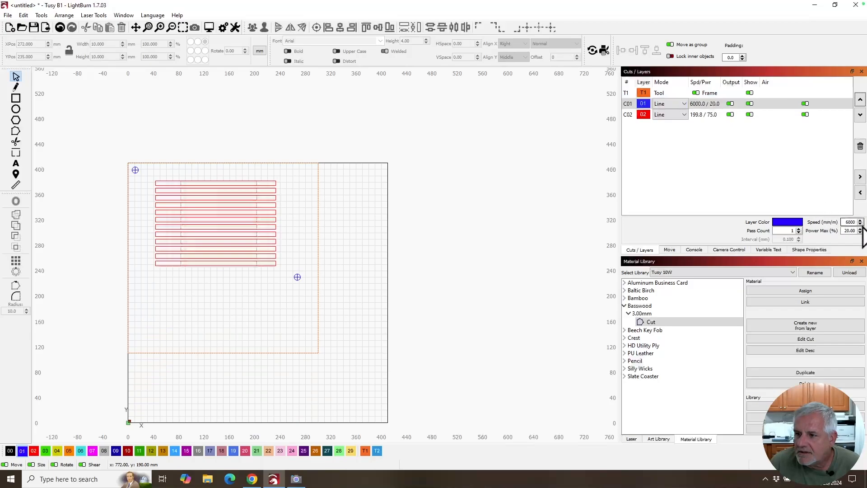
double_click(850, 222)
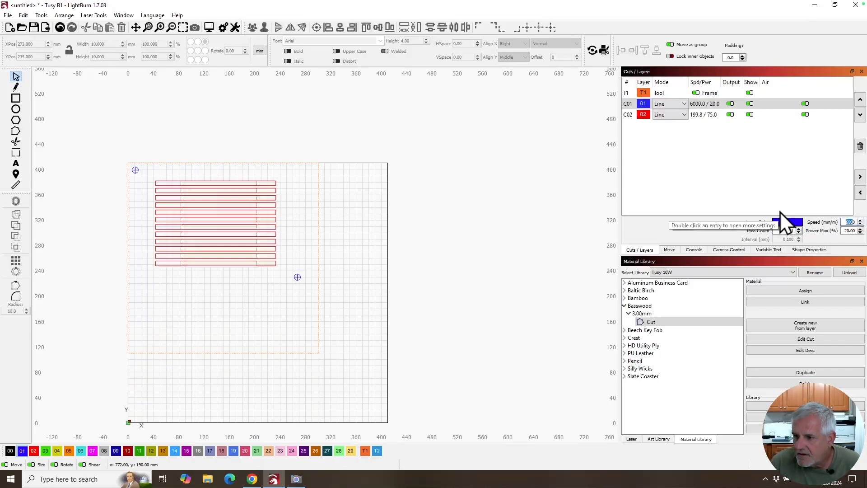
text(3000)
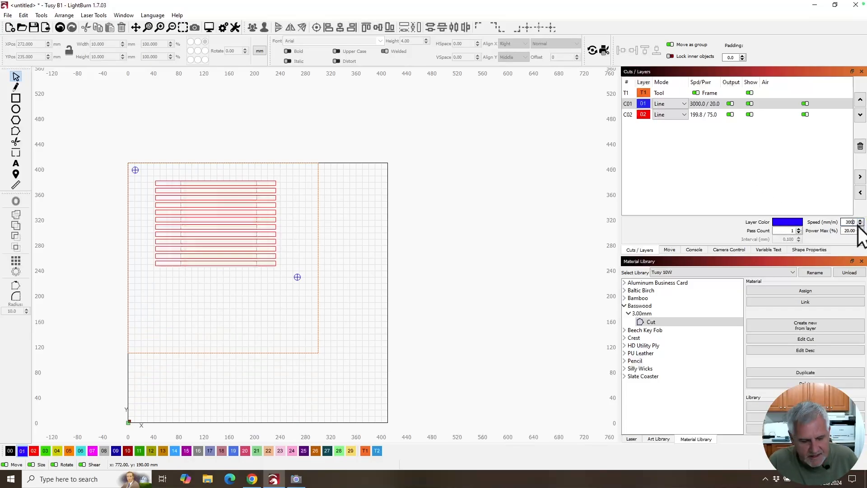
scroll(858, 230, up, 15)
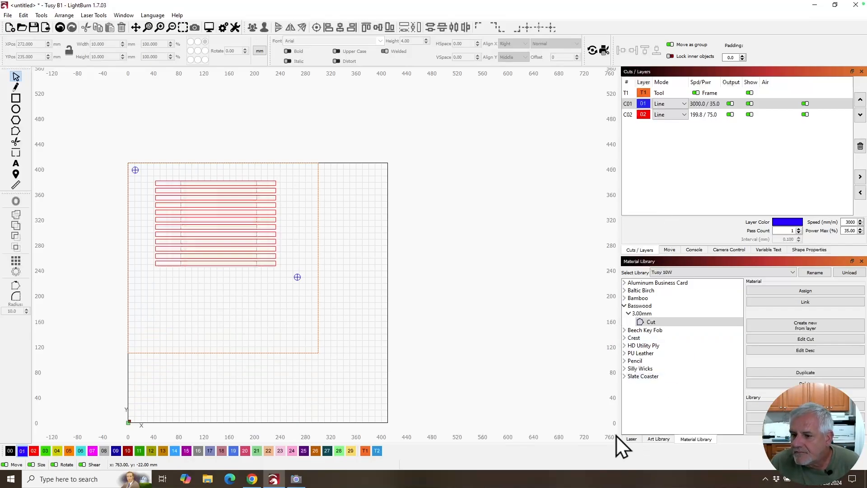
Bring up the laser controls and switch to the Camera app to view the board on the laser bed.
click(631, 440)
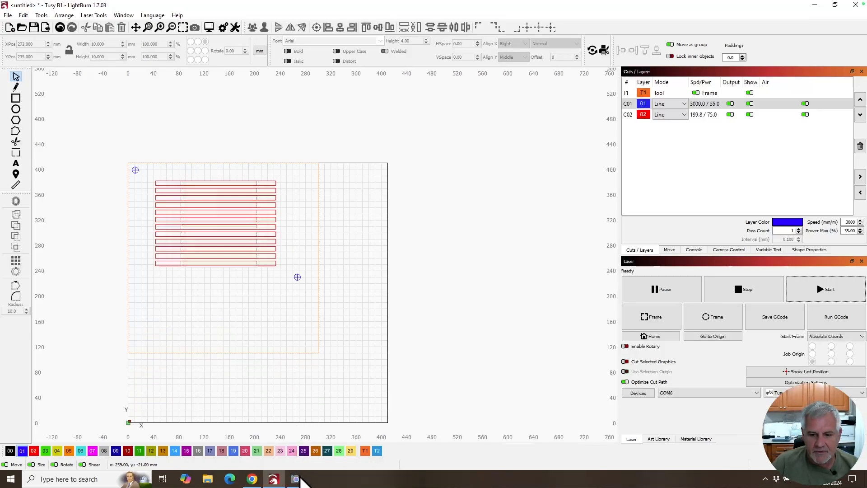
mouse_move(300, 478)
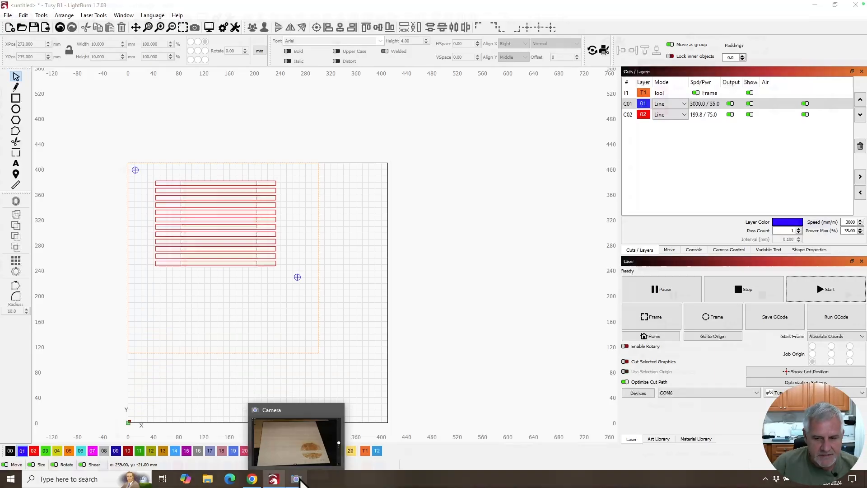
click(300, 479)
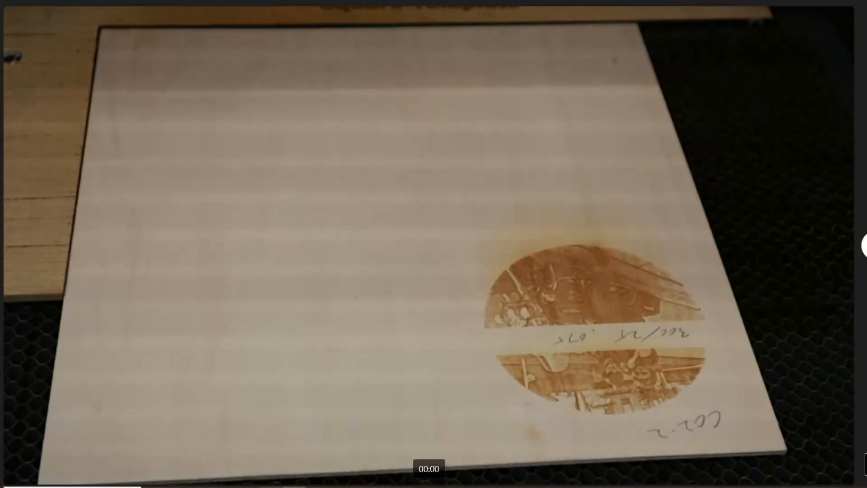
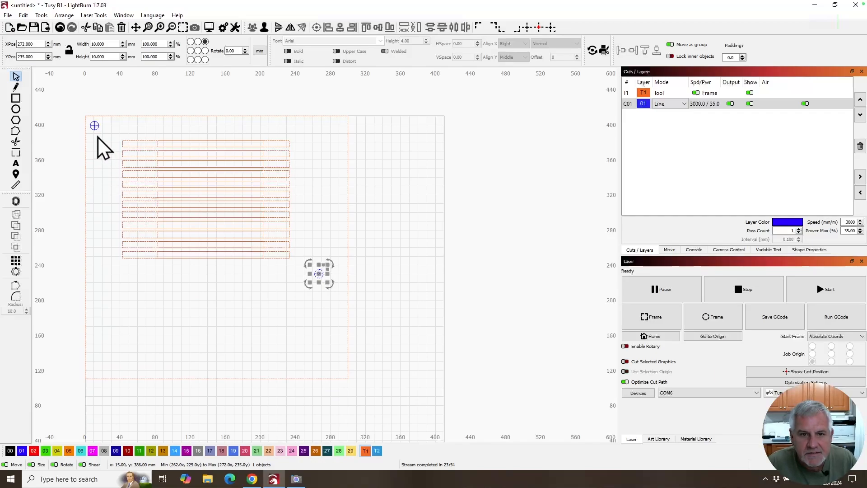
Assign both crosshair marks to the T1 tool layer and group all of the template's shapes together.
shift+click(94, 125)
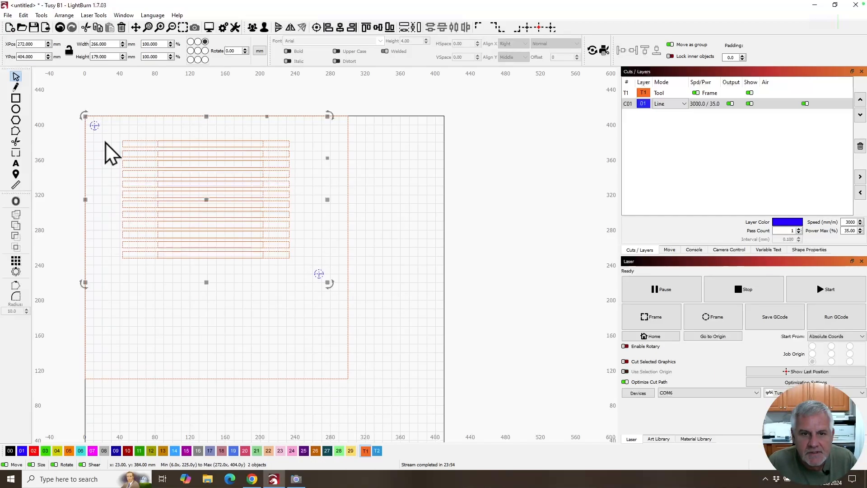
click(366, 450)
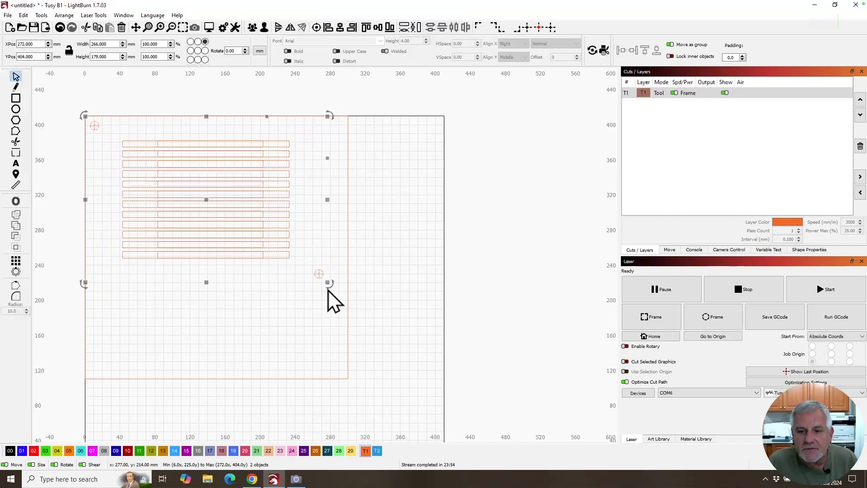
drag(328, 295, 77, 115)
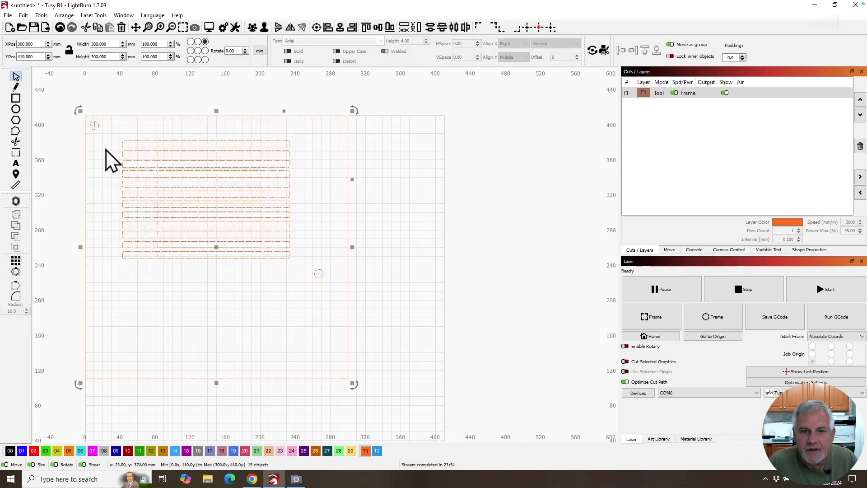
click(253, 30)
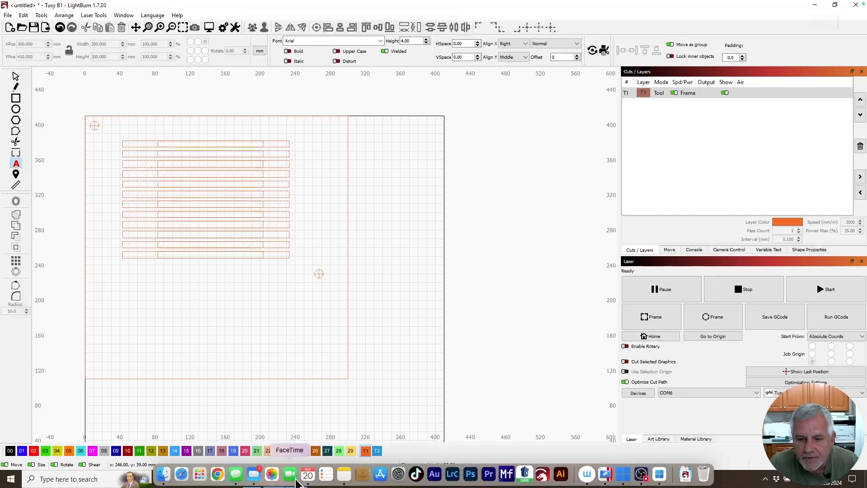
Switch to the Camera app to check the pencil's fit in the cut slots and return to LightBurn.
mouse_move(296, 481)
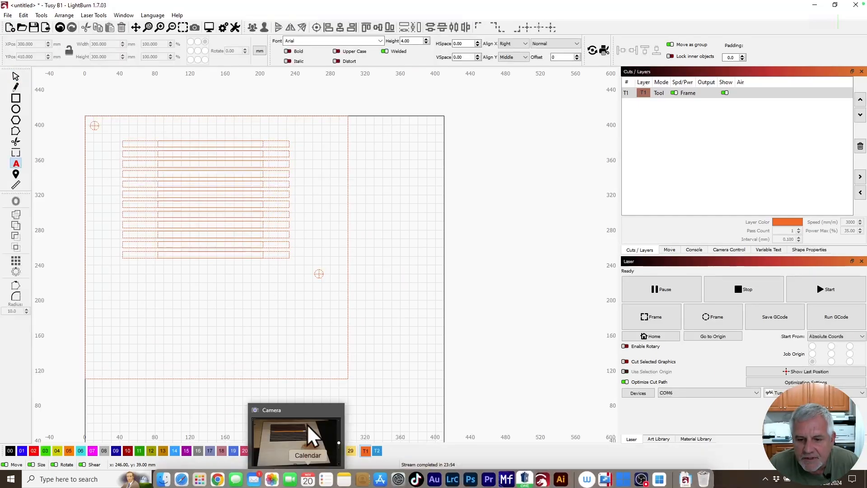
click(302, 451)
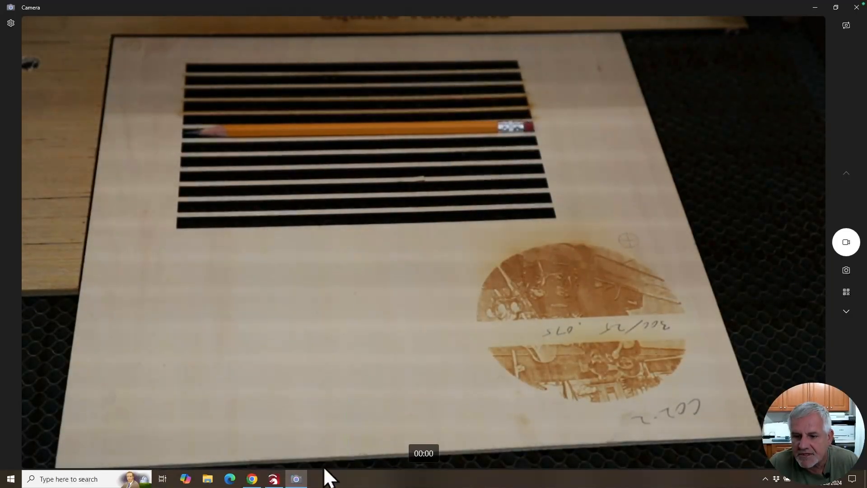
click(275, 480)
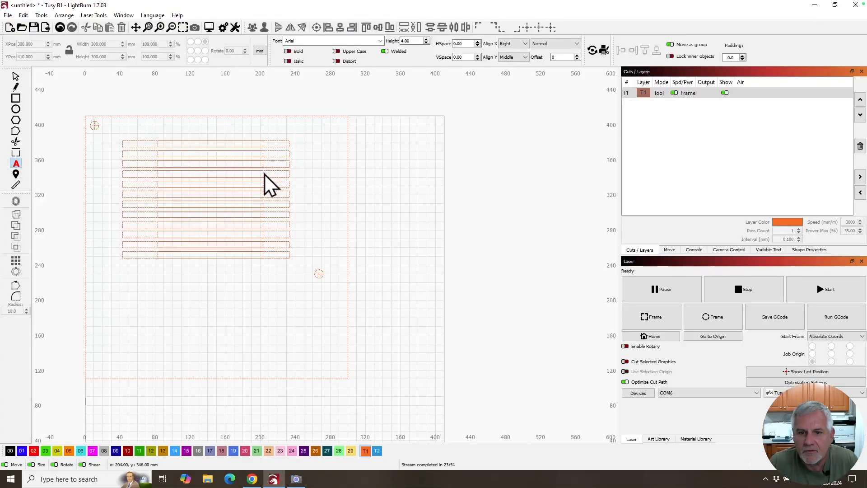
Add a text label with the owner's first name and "Pencil" in the sixth slot, ending at about X 195 mm, and assign it to layer 00.
click(256, 195)
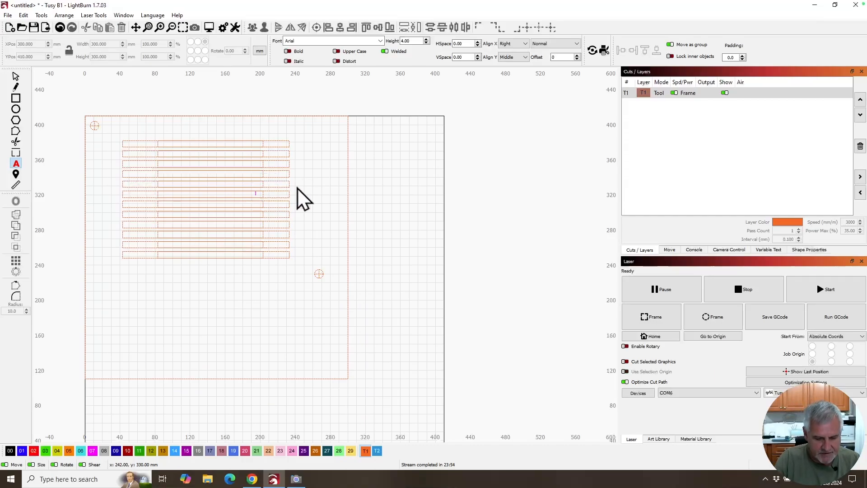
text(Smile)
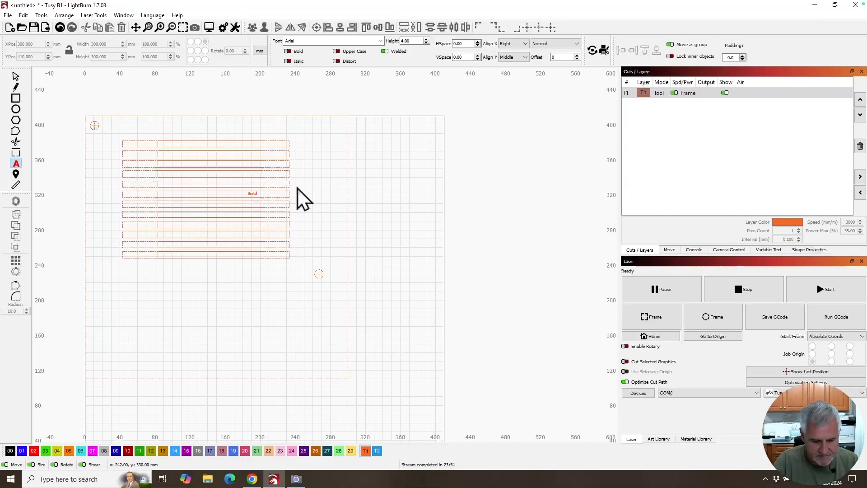
text( Proud)
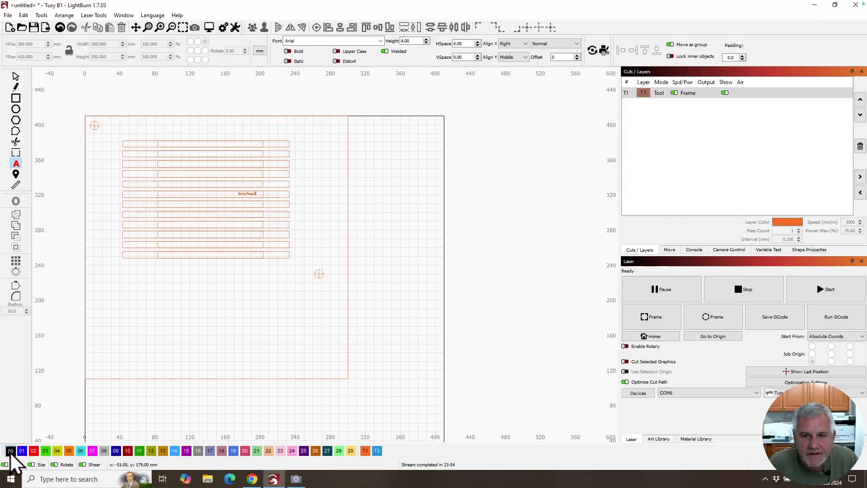
click(16, 75)
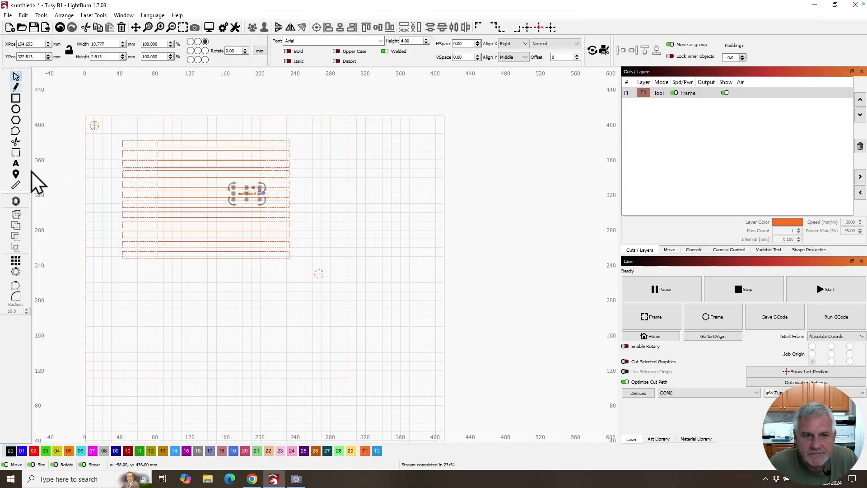
click(10, 450)
Edit the pencil label's text so the owner's first name starts with a capital letter.
scroll(278, 203, up, 8)
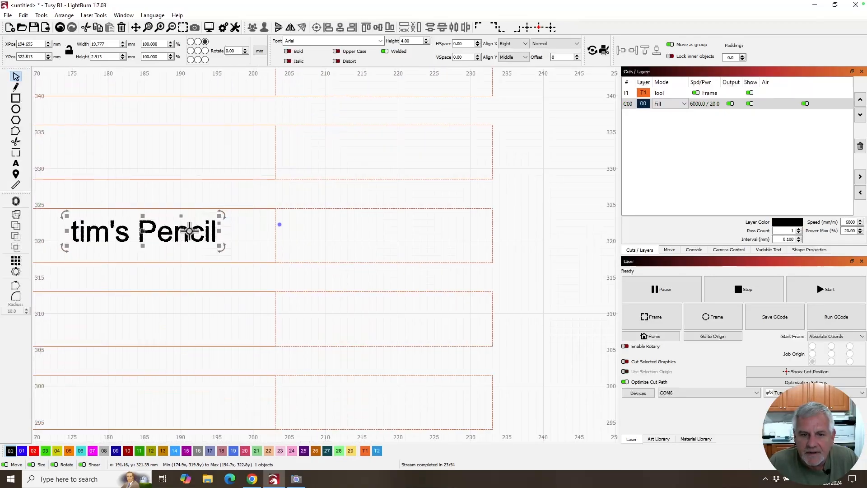
double_click(88, 231)
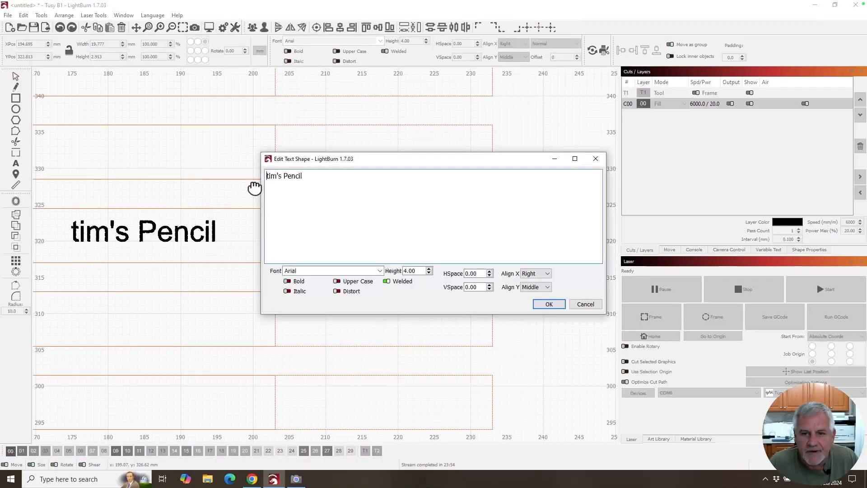
key(Delete)
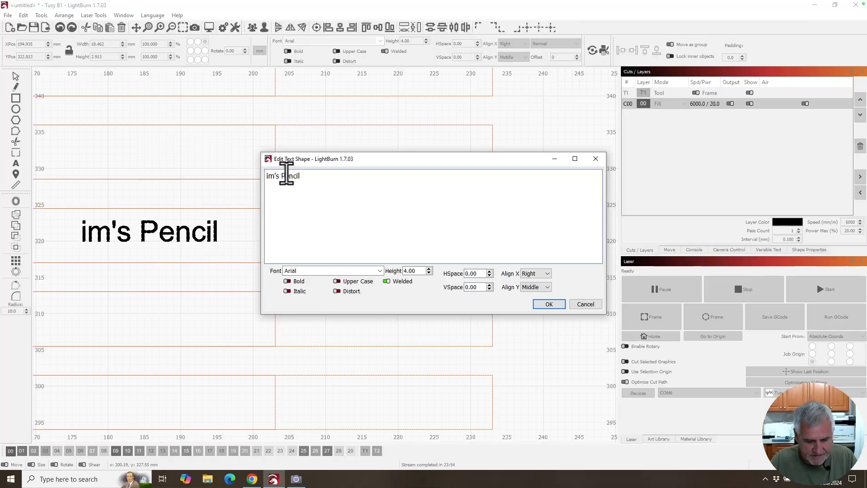
text(T)
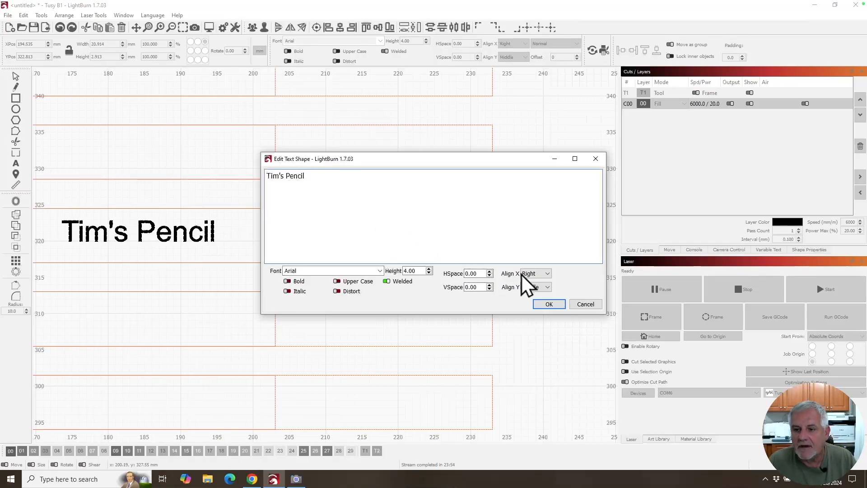
click(552, 305)
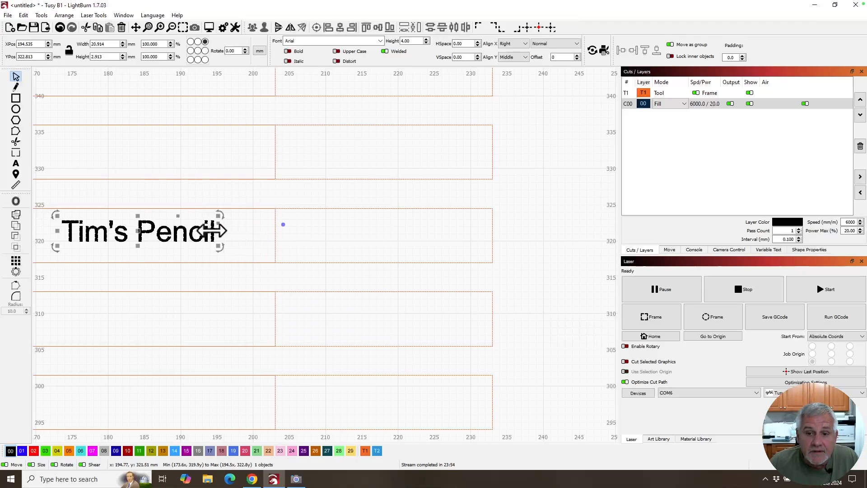
Unlock the grouped 300 mm template so its shapes can be edited.
click(275, 241)
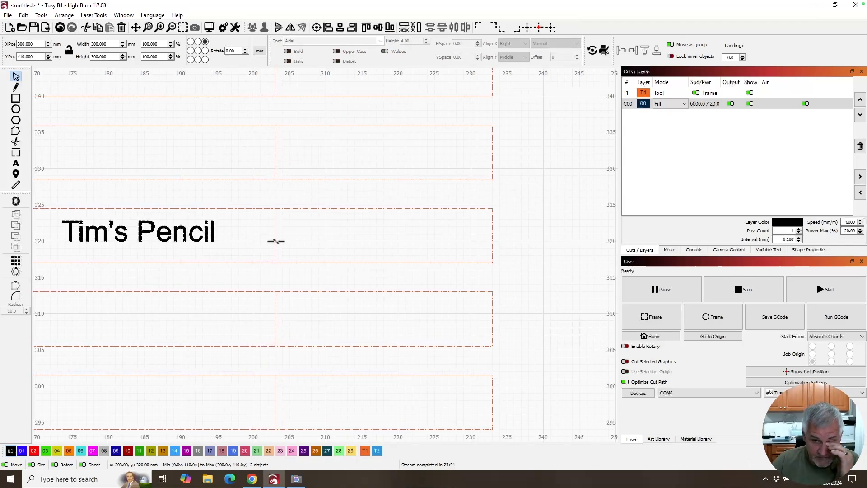
scroll(336, 227, down, 4)
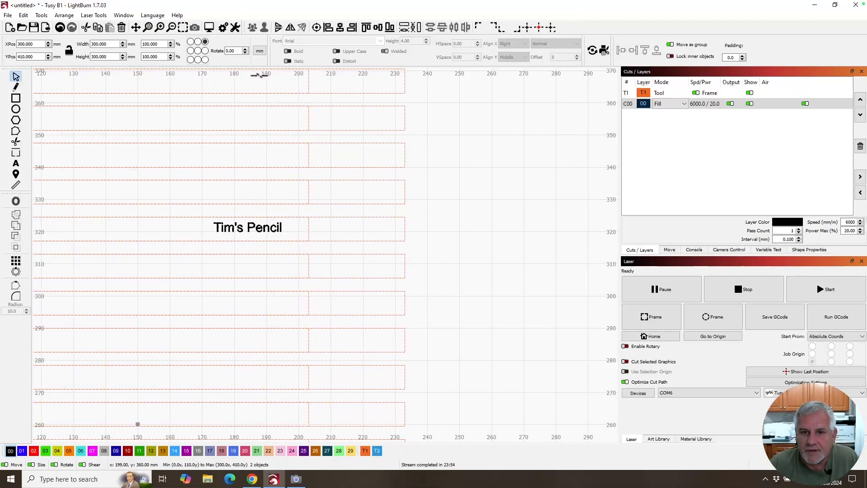
click(428, 162)
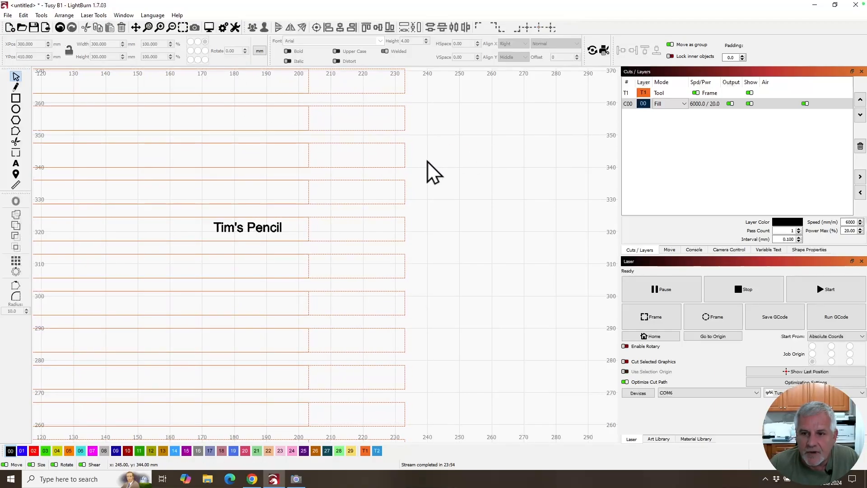
click(404, 160)
right_click(405, 161)
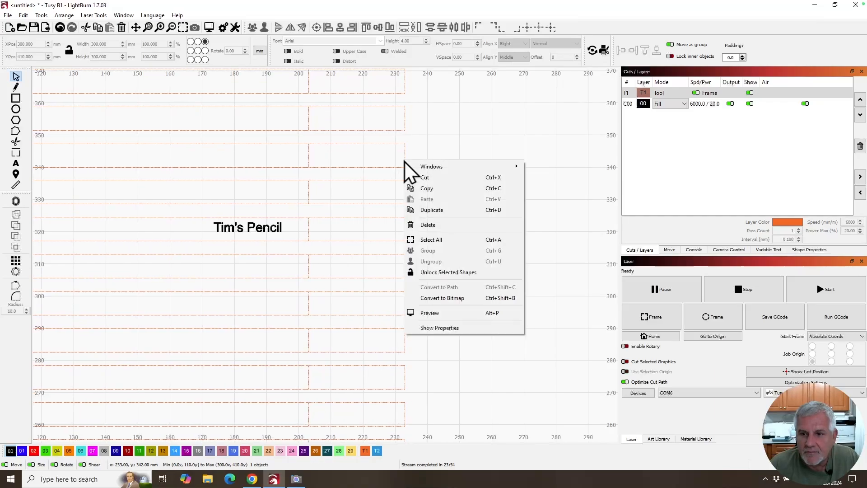
click(439, 271)
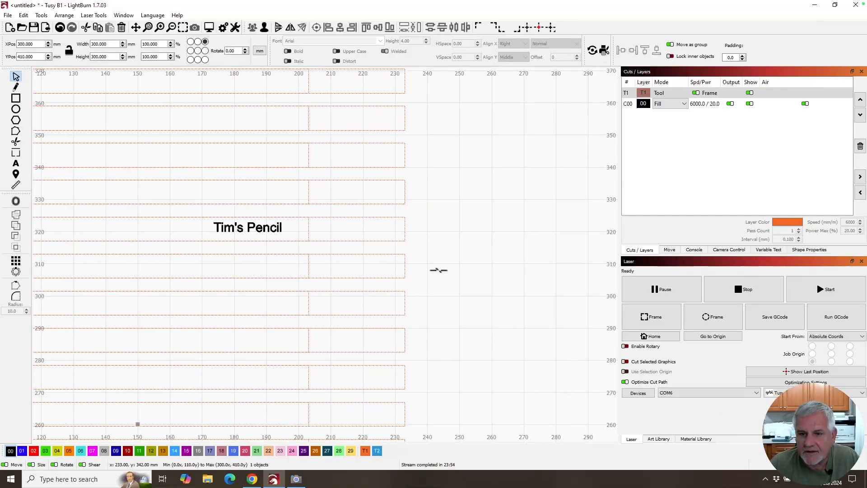
click(443, 216)
scroll(443, 216, down, 1)
right_click(444, 216)
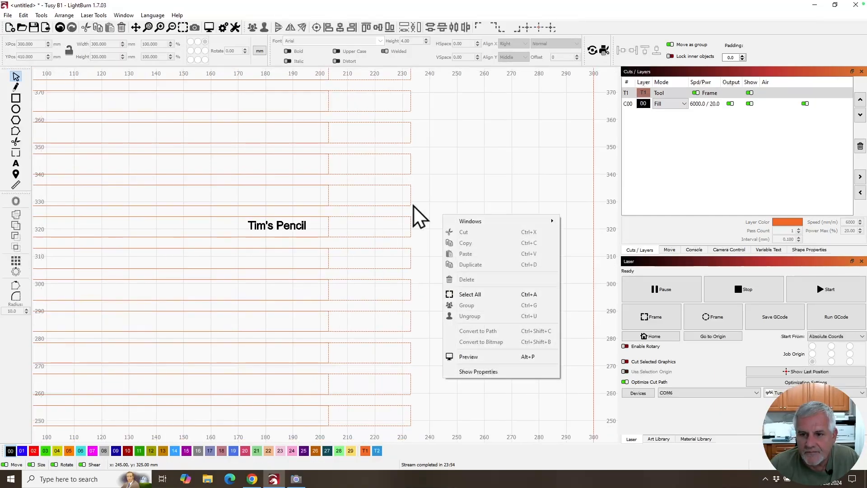
click(409, 208)
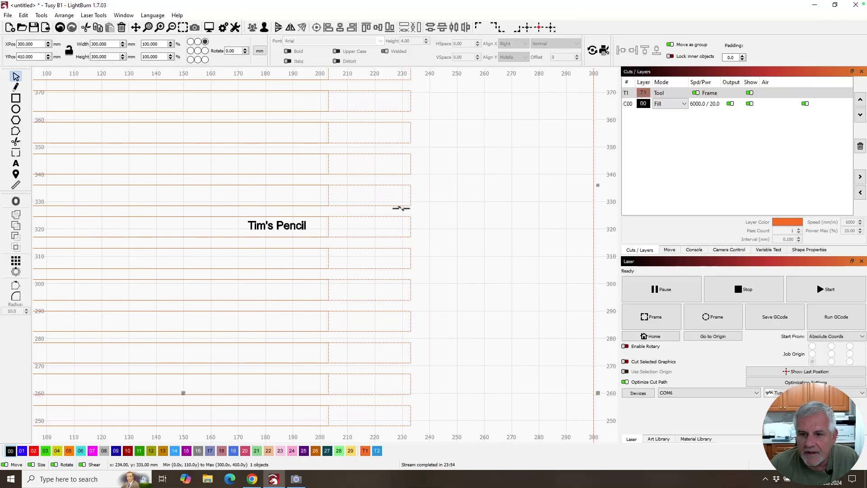
key(Escape)
right_click(353, 210)
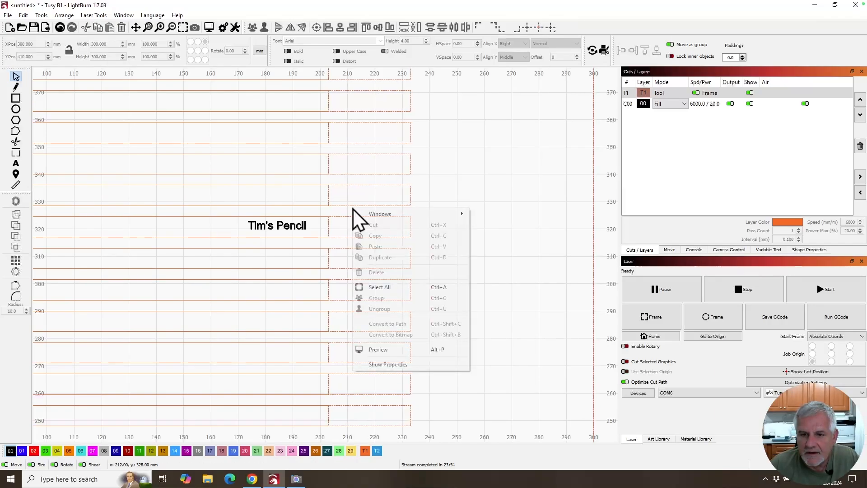
click(447, 142)
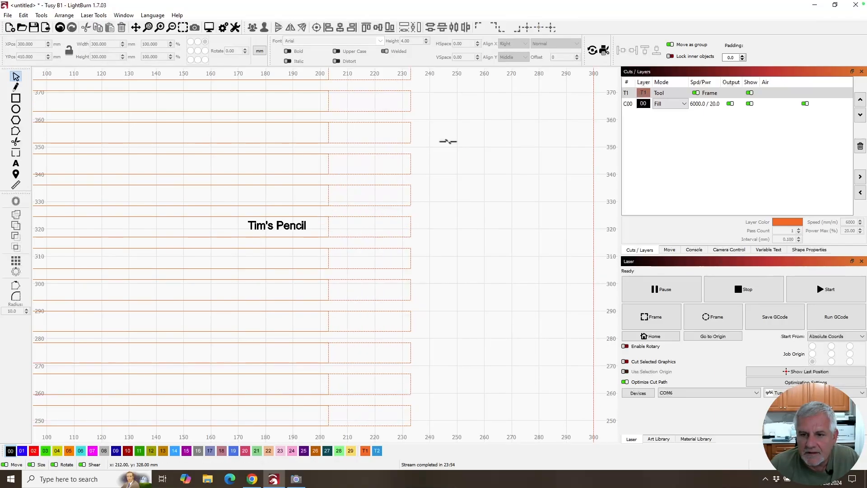
Select the whole template and ungroup it into its individual shapes.
scroll(446, 244, down, 5)
drag(438, 318, 400, 172)
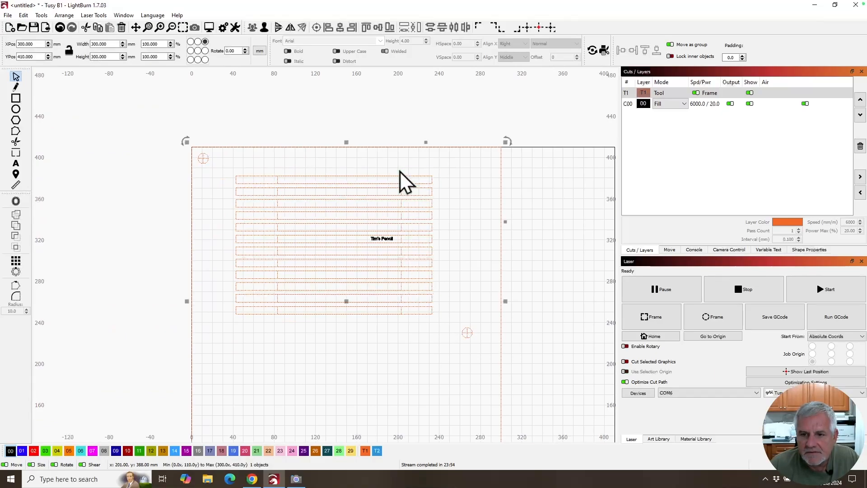
click(266, 28)
Select only the twelve 190 mm long outer slot rectangles and assign them to the T2 tool layer.
click(447, 198)
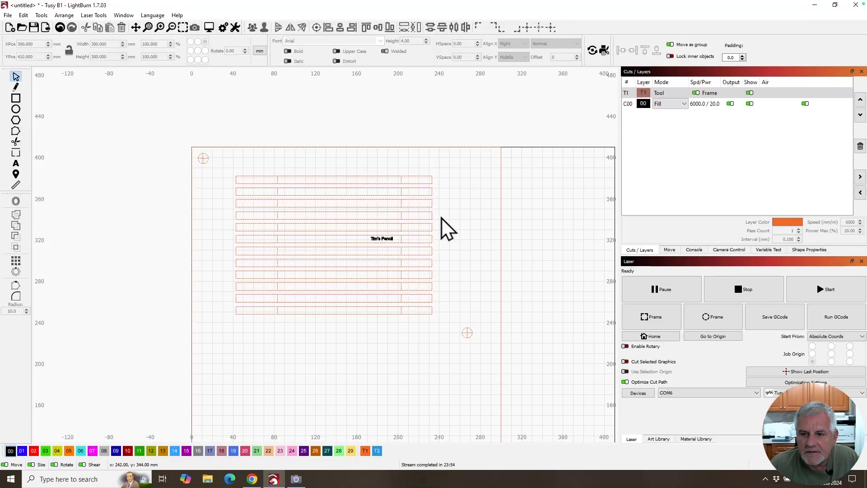
drag(430, 335, 419, 167)
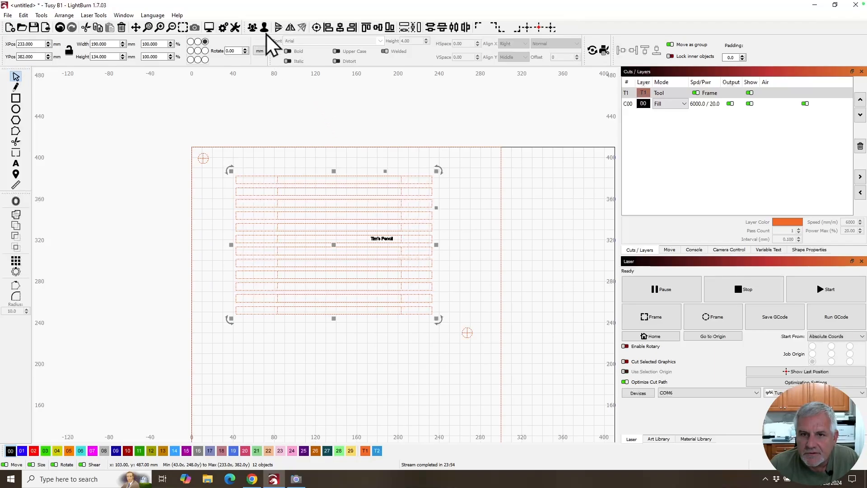
drag(441, 326, 412, 168)
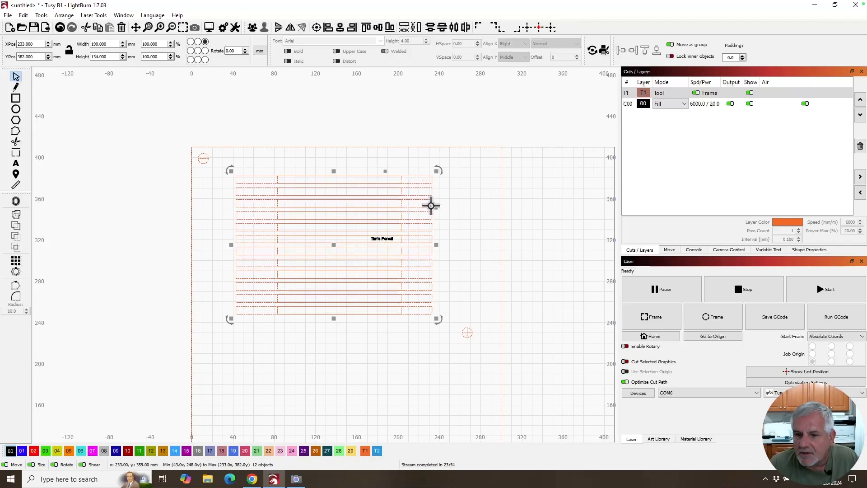
click(378, 453)
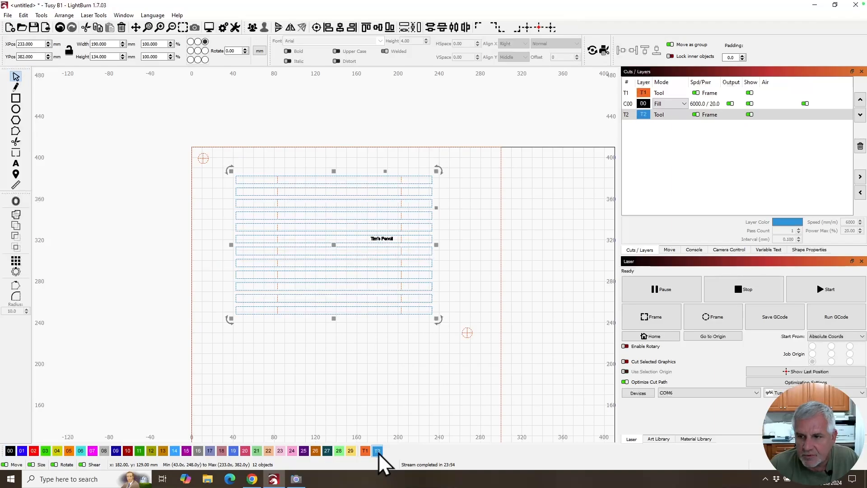
Hide the T2 layer to isolate the twelve inner 120 mm rectangles for inspection, and show the layer again.
click(750, 115)
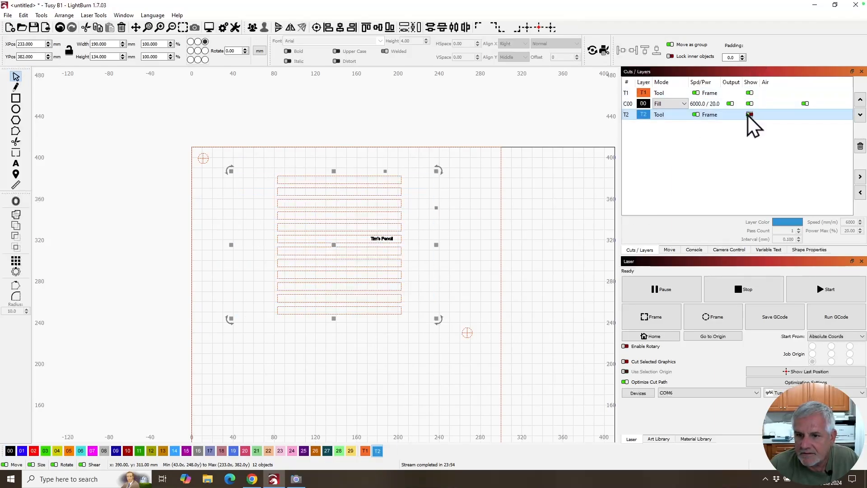
drag(412, 320, 397, 174)
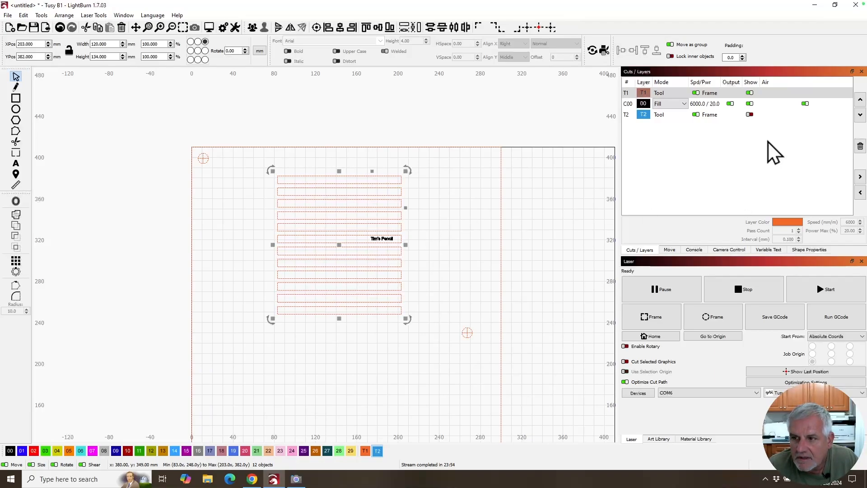
click(751, 114)
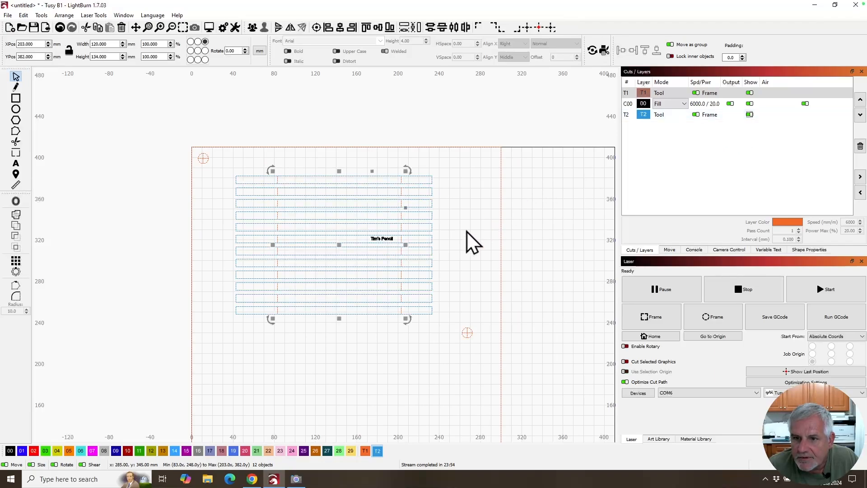
click(453, 245)
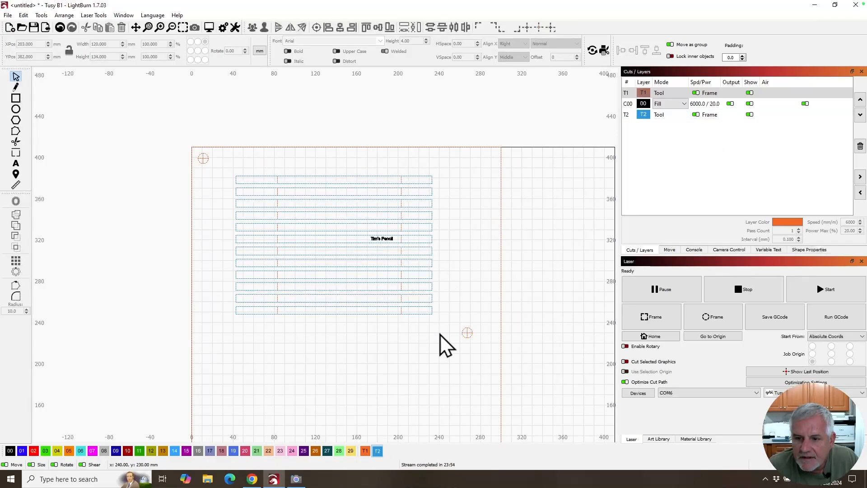
Move the pencil text outside the template, beyond its left edge, and lock all of the template's shapes.
click(383, 241)
drag(383, 241, 112, 170)
drag(553, 368, 171, 131)
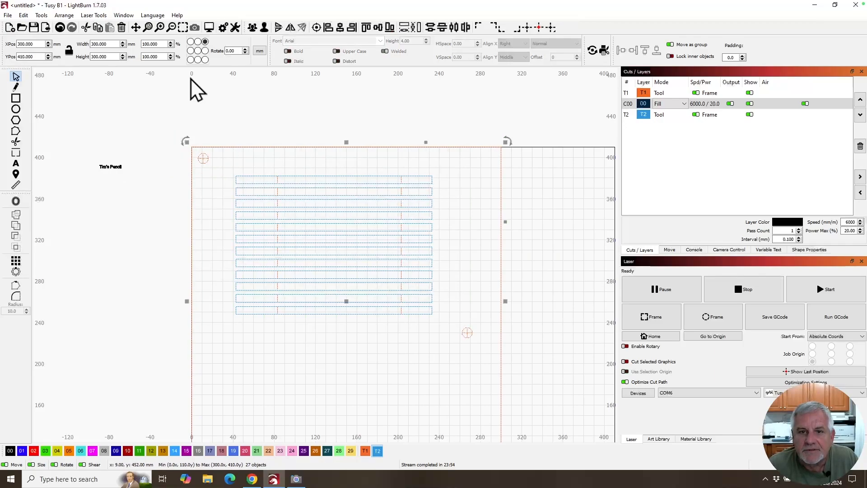
right_click(253, 194)
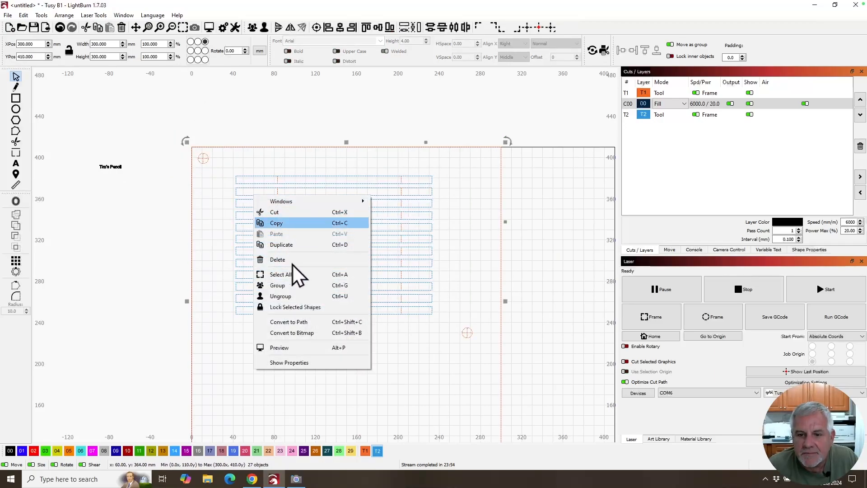
click(289, 307)
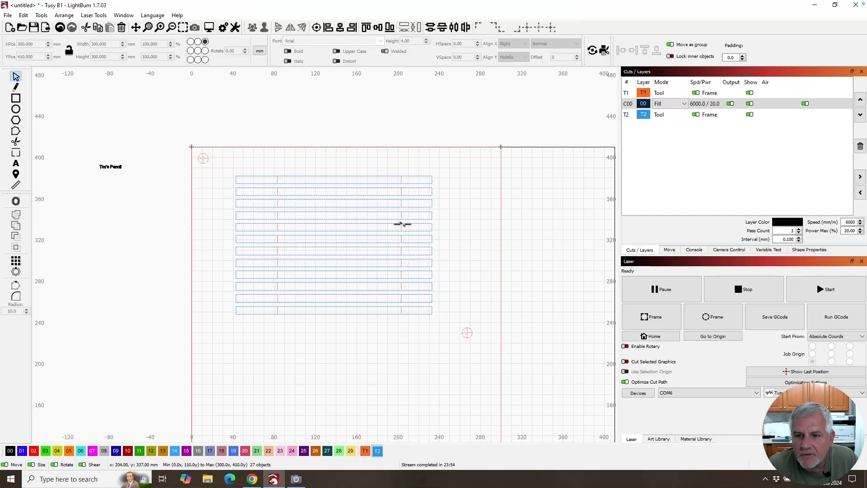
Return the pencil text to the sixth slot and align it with the inner rectangle's right edge and vertical centre.
mouse_move(121, 171)
mouse_down()
mouse_move(372, 246)
mouse_move(393, 204)
mouse_move(384, 244)
mouse_up()
scroll(384, 244, up, 10)
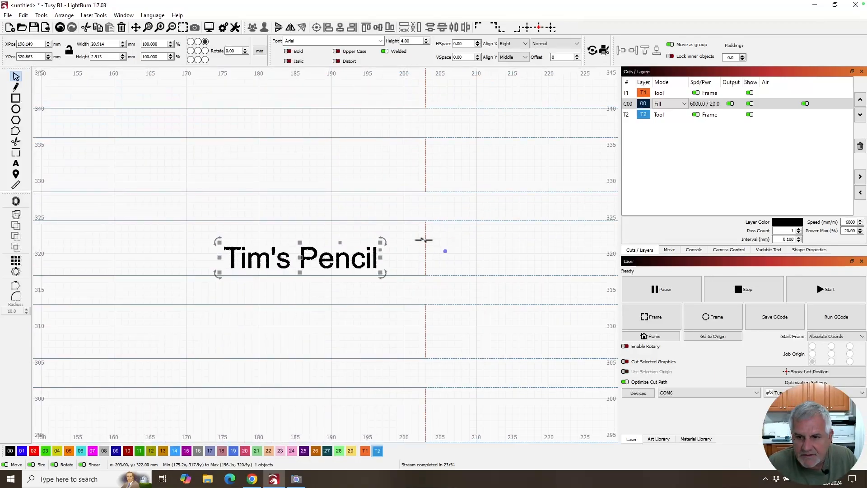
shift+click(426, 239)
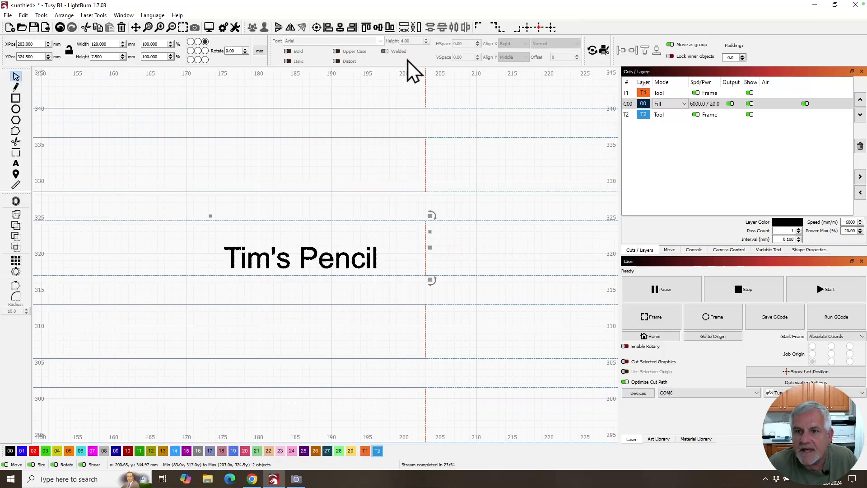
click(354, 28)
click(381, 29)
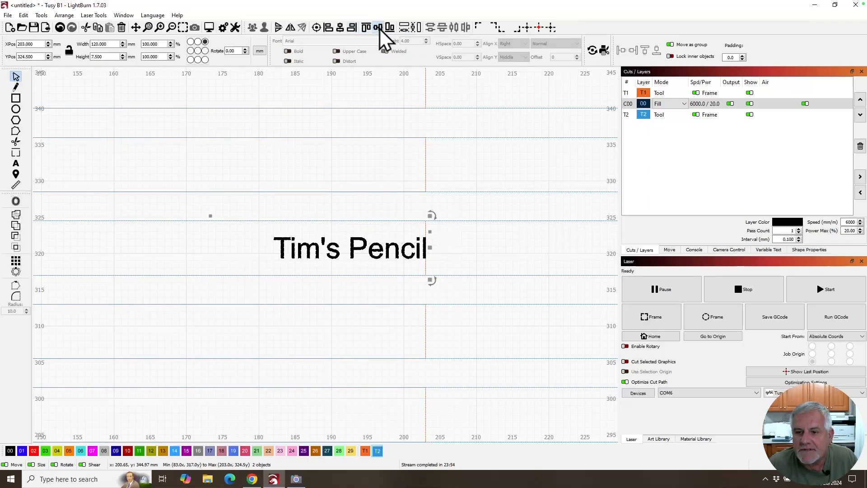
click(489, 247)
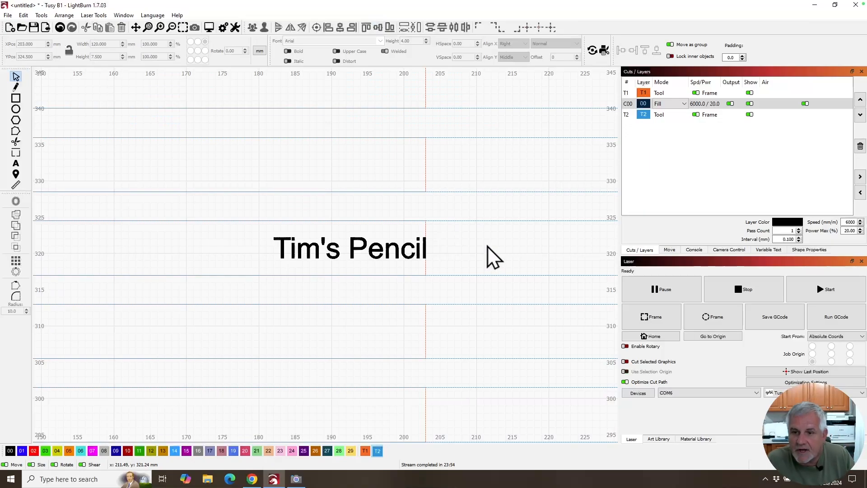
Set layer 00's engraving speed to 3500 mm/min and its maximum power to 35%.
scroll(489, 247, down, 3)
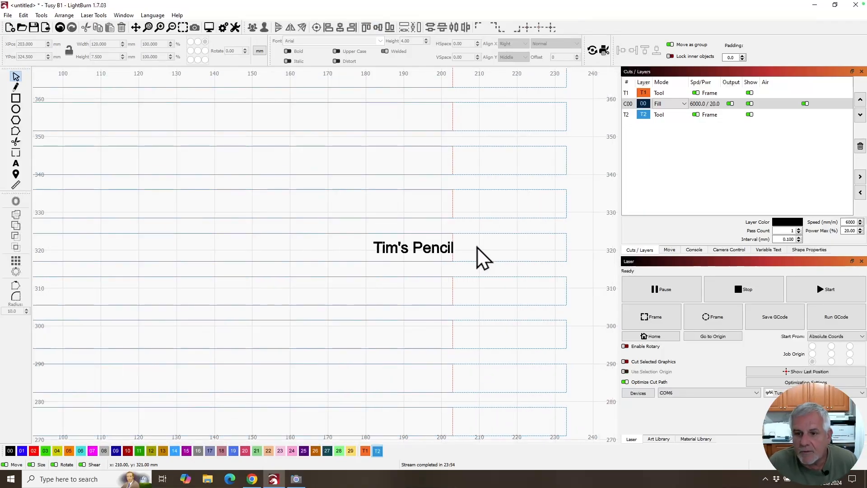
click(658, 440)
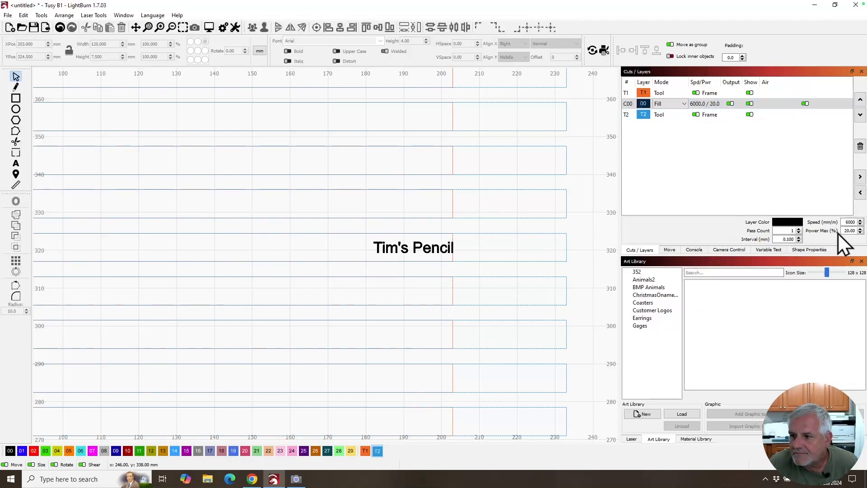
double_click(849, 221)
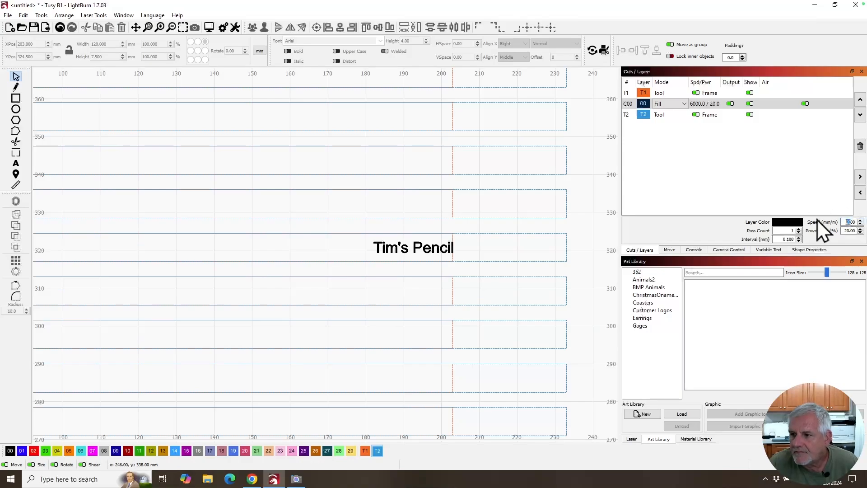
text(3500)
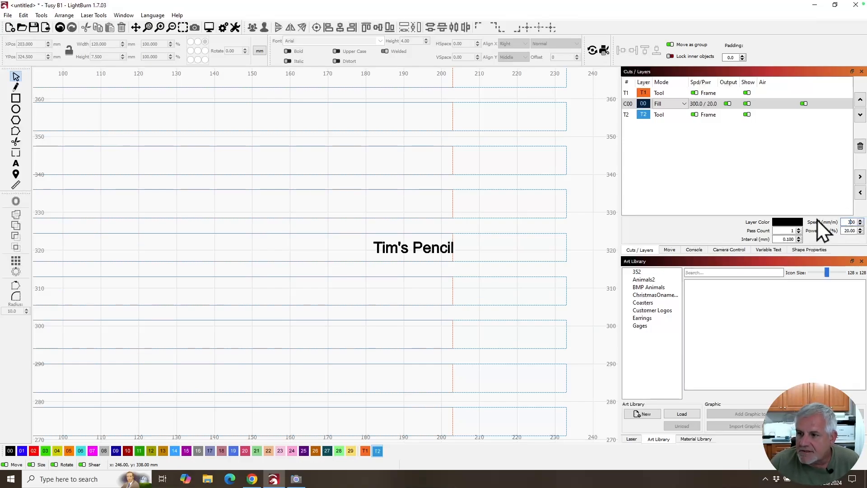
key(Tab)
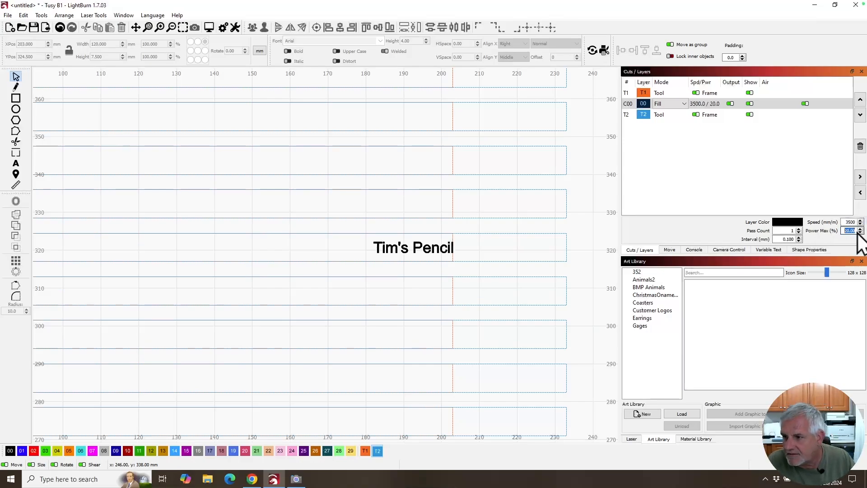
text(35)
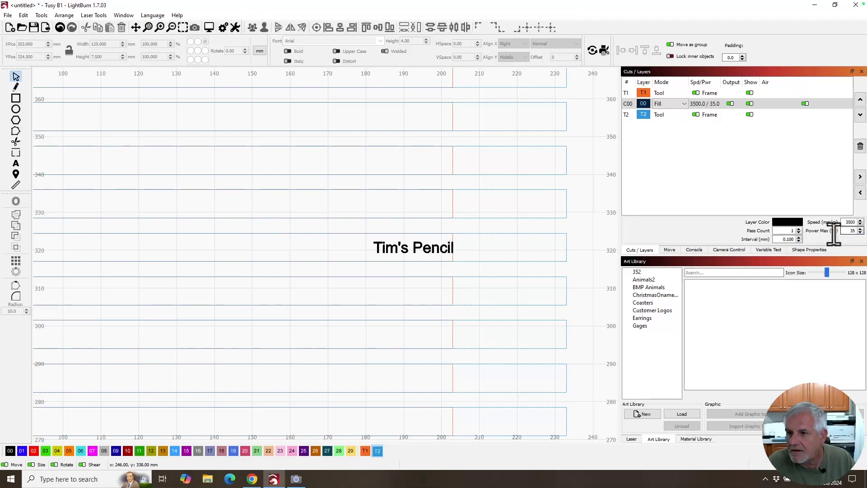
click(682, 162)
Send the laser head to the sixth slot just before the text, at about X 178, Y 320 mm, and show the laser controls.
scroll(428, 244, down, 5)
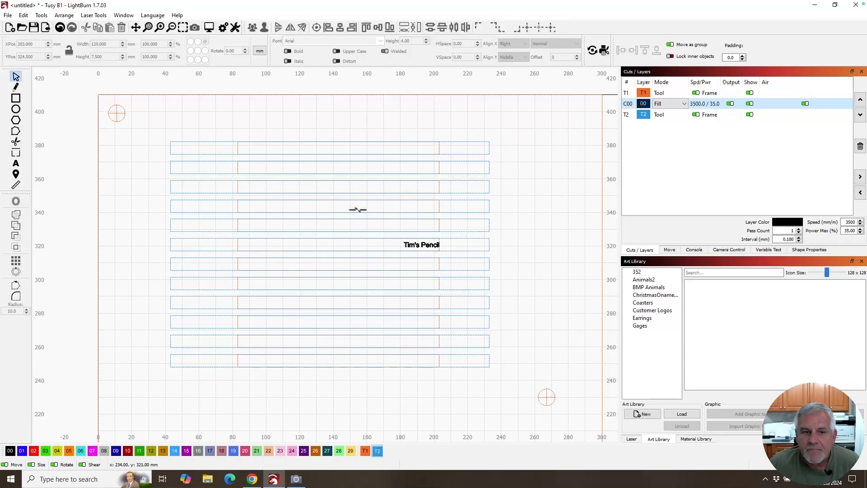
click(17, 175)
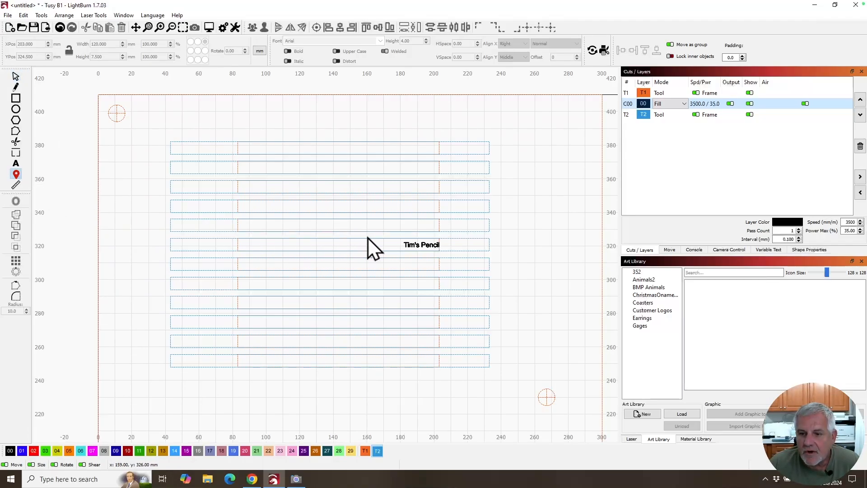
click(396, 246)
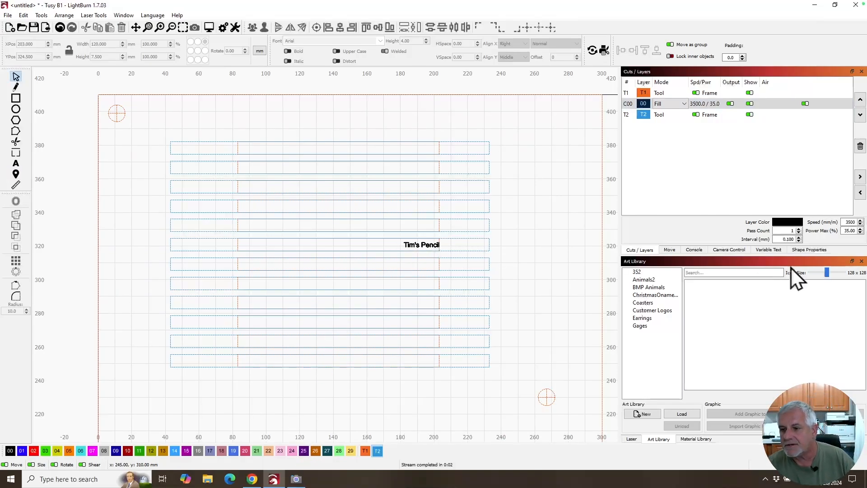
click(632, 439)
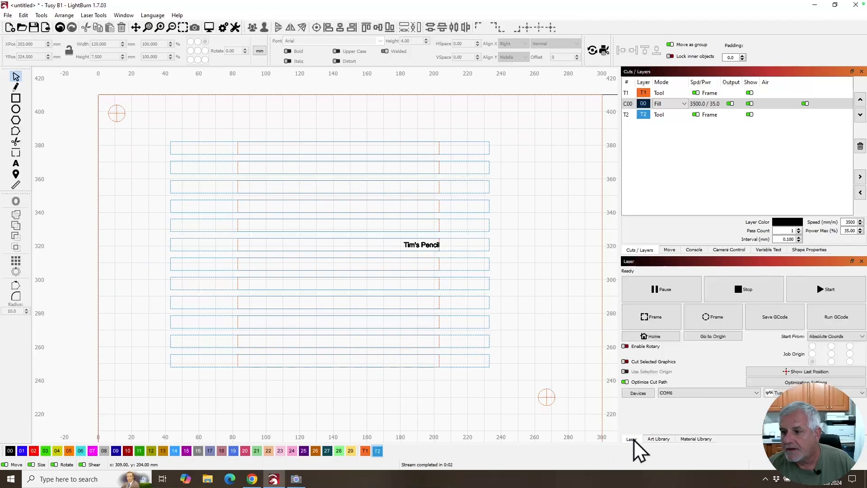
Start engraving the pencil text, confirm the pre-start check and switch to Camera to watch the laser work.
click(820, 300)
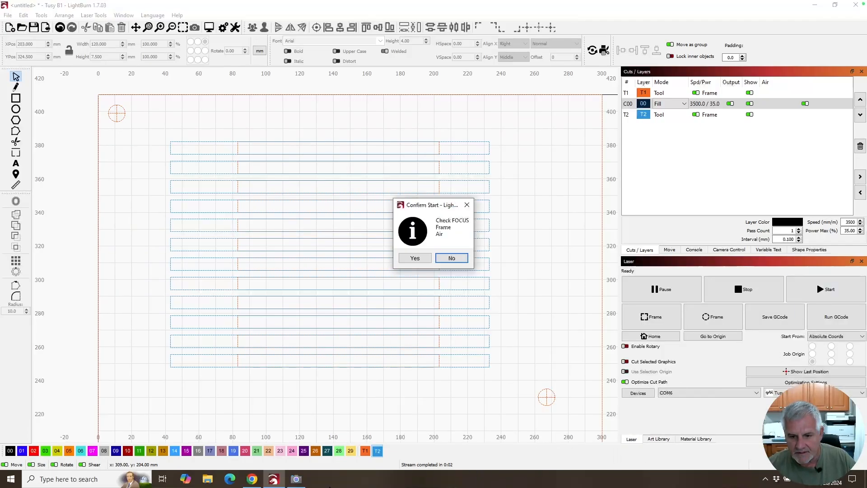
click(415, 258)
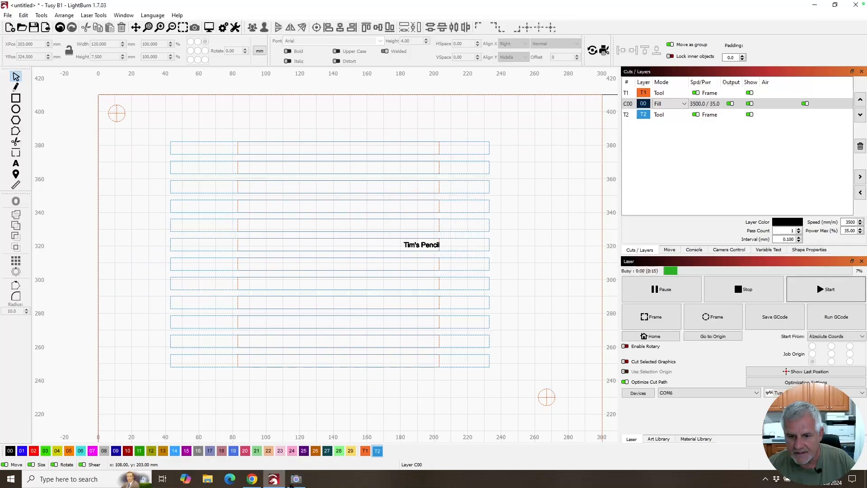
click(296, 479)
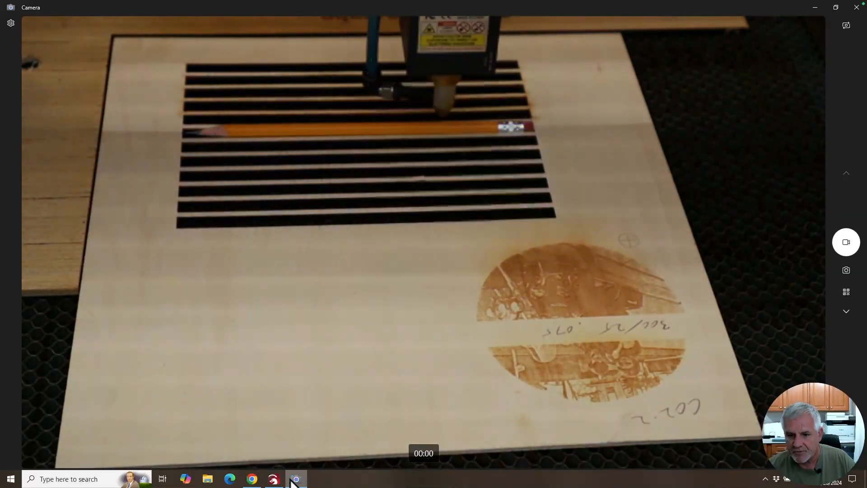
mouse_move(278, 481)
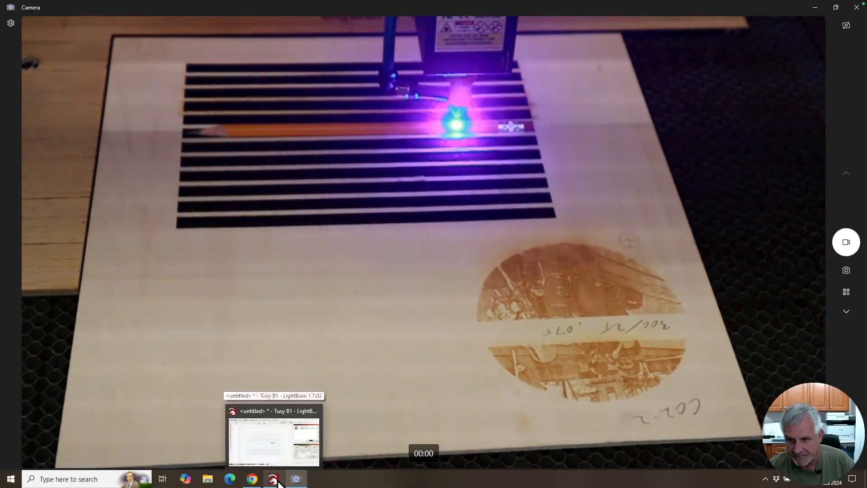
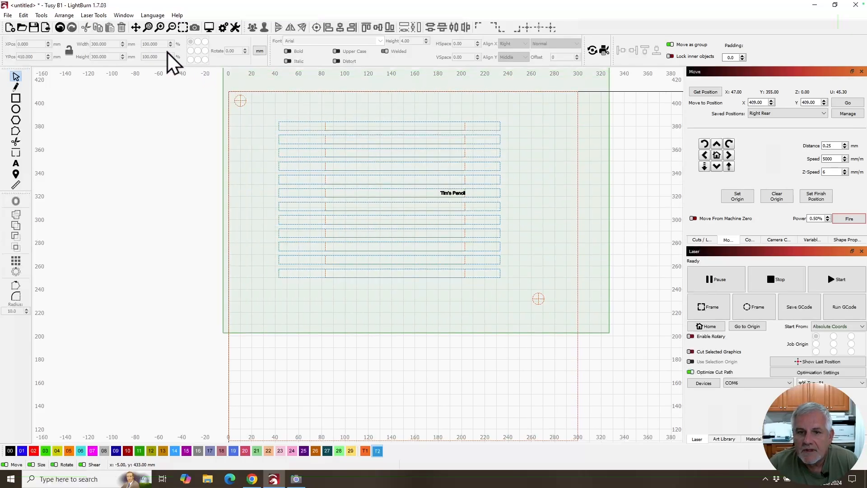
Ungroup the template, and group the shapes of each of the two circular target marks separately.
click(265, 27)
click(251, 107)
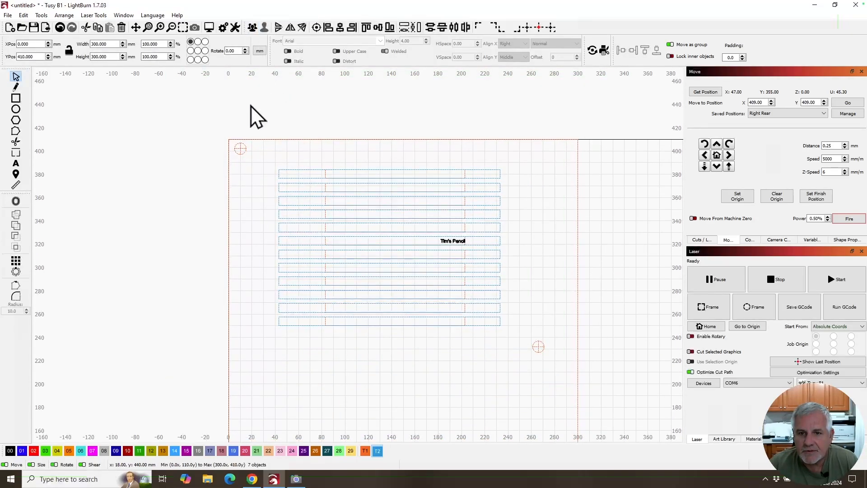
click(238, 148)
click(254, 29)
drag(549, 357, 538, 341)
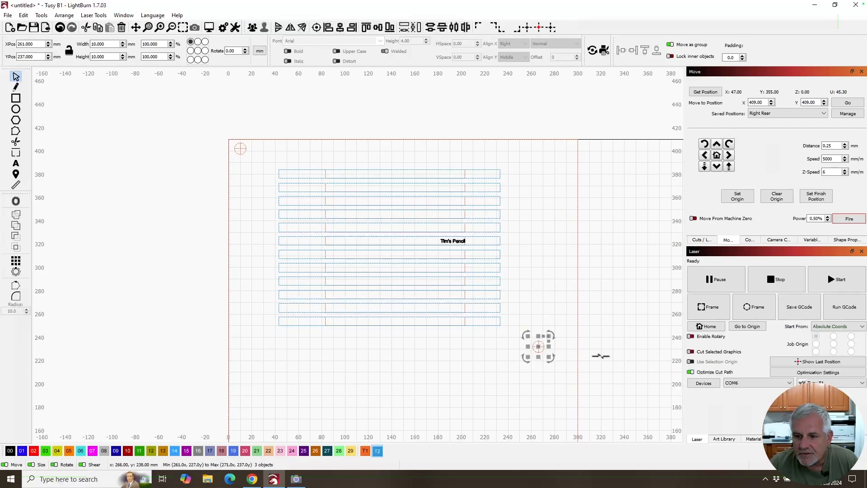
click(252, 27)
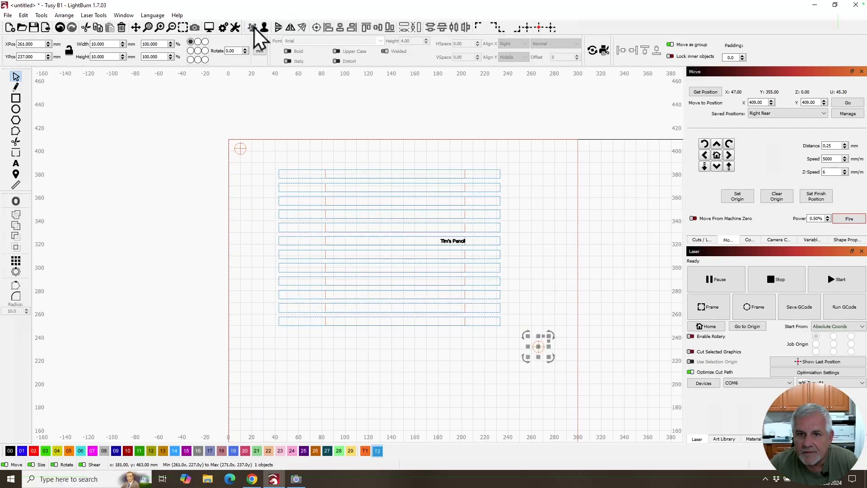
Move the whole template with its marks and pencil text to about X 32, Y 372 mm, away from the bed's corner.
click(614, 340)
drag(607, 387, 204, 137)
drag(402, 312, 441, 361)
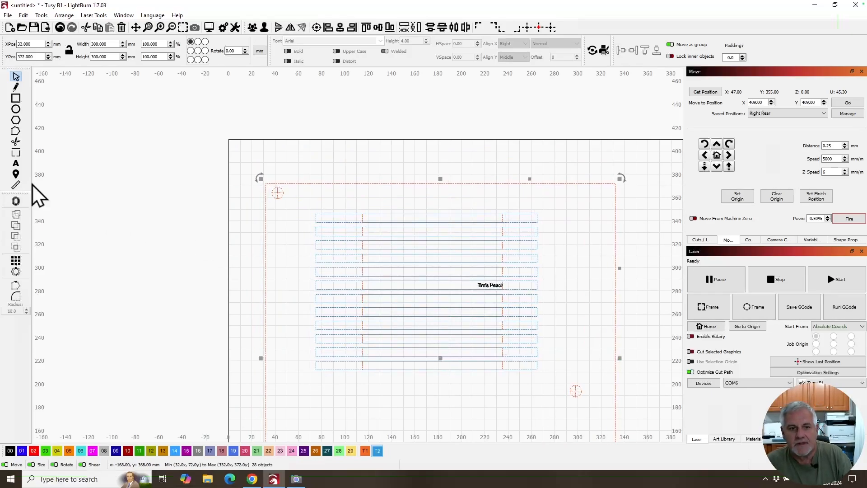
Send the laser head to the centre of the template's upper-left target mark, about X 42, Y 364 mm, and fire the 0.50% beam.
click(16, 176)
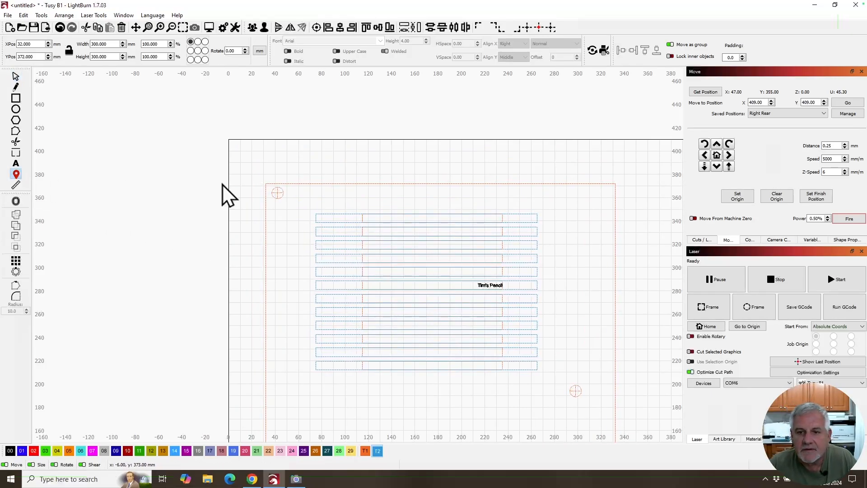
click(278, 194)
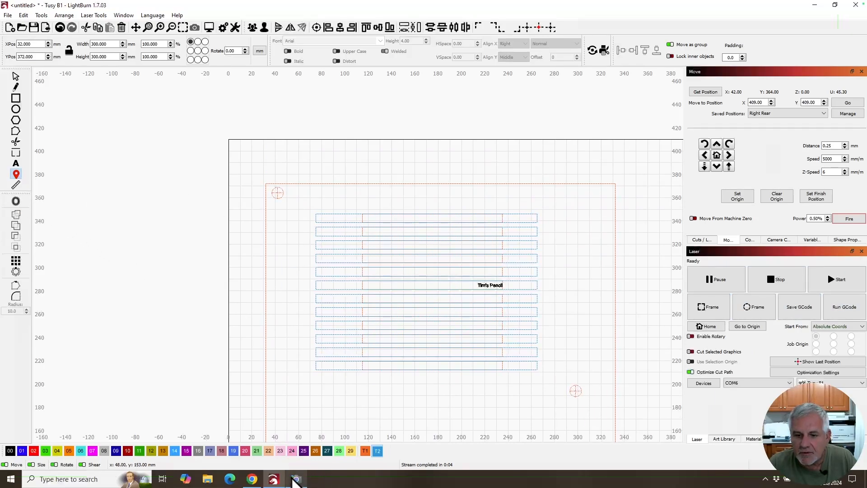
click(860, 219)
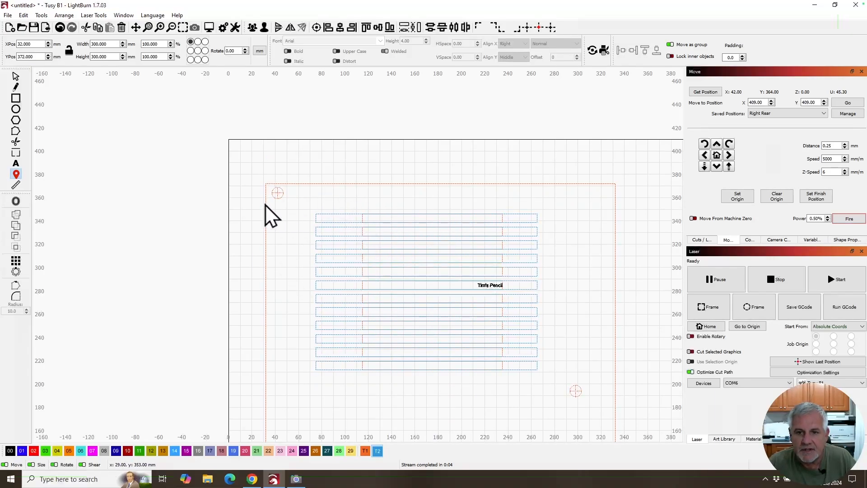
key(ctrl+a)
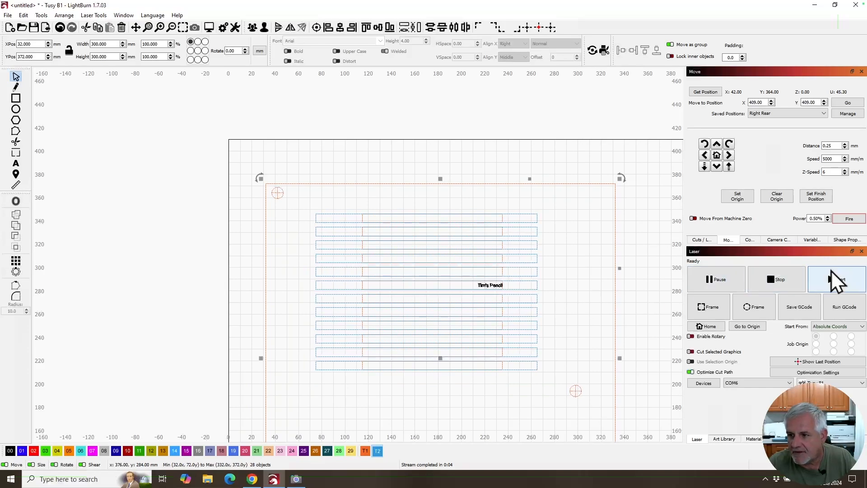
click(849, 219)
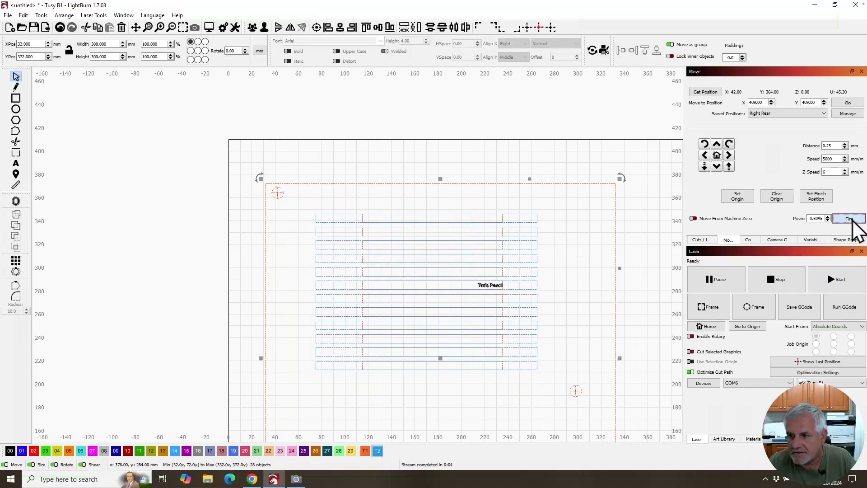
Check the laser's position at the first target mark in Camera, and switch the beam off back in LightBurn.
click(300, 484)
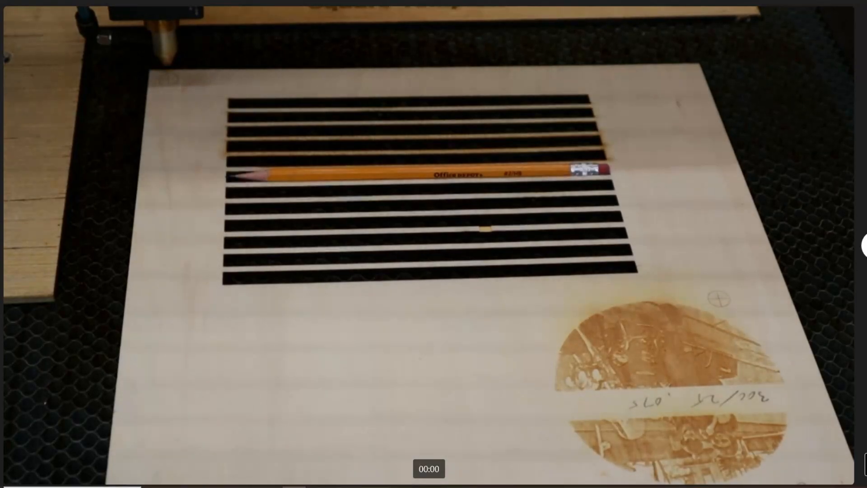
click(273, 479)
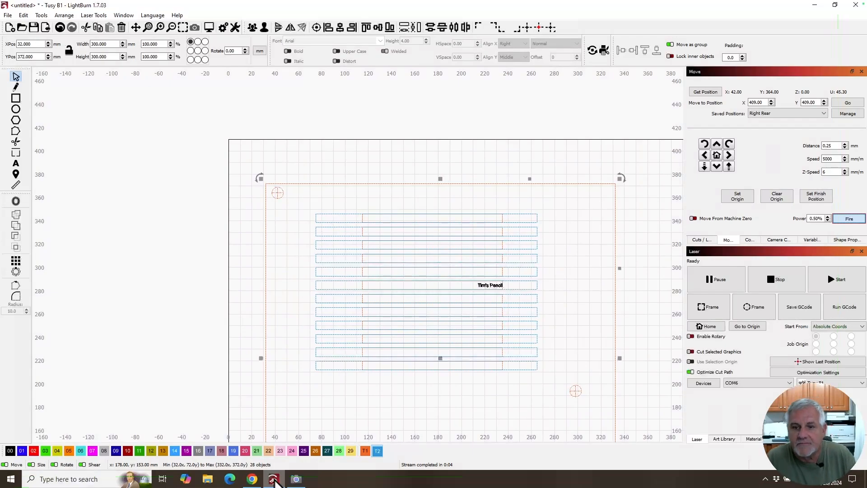
click(841, 216)
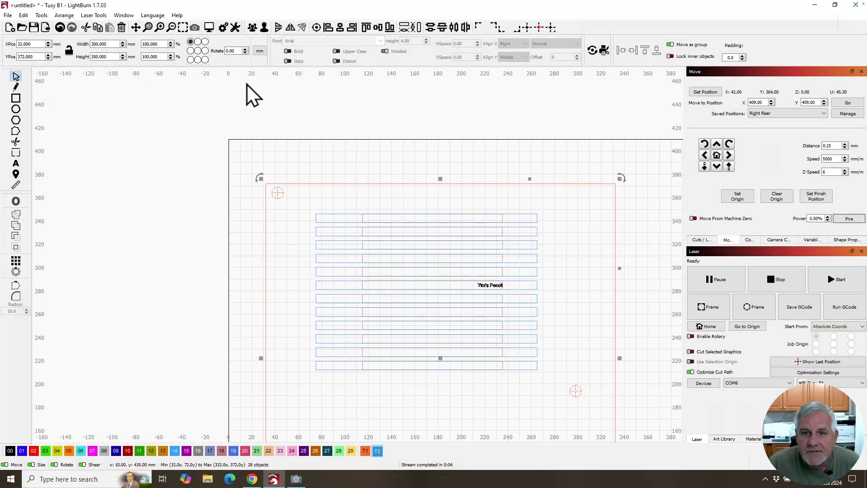
Start the Print and Cut wizard with the upper-left target mark selected and set it as the first target position.
click(294, 149)
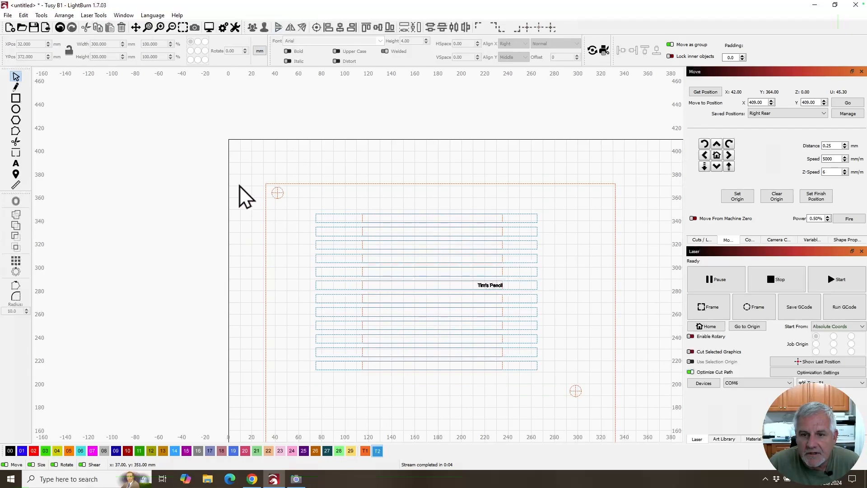
click(278, 195)
click(277, 193)
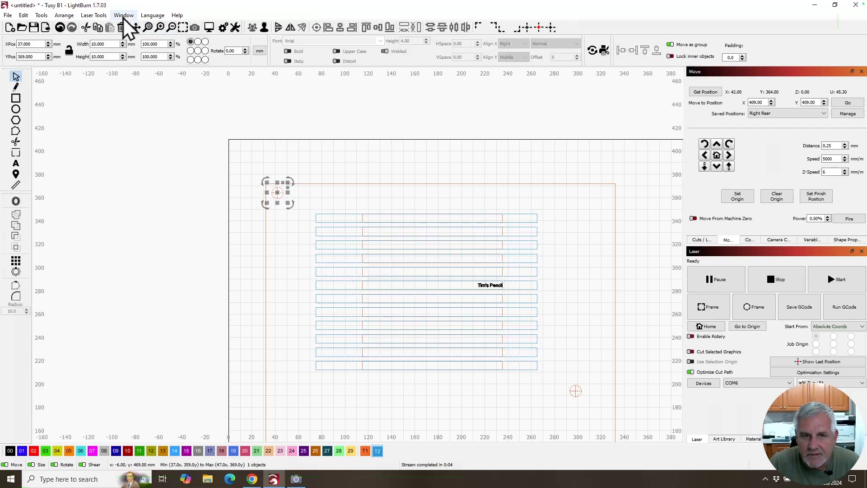
click(94, 17)
mouse_move(114, 28)
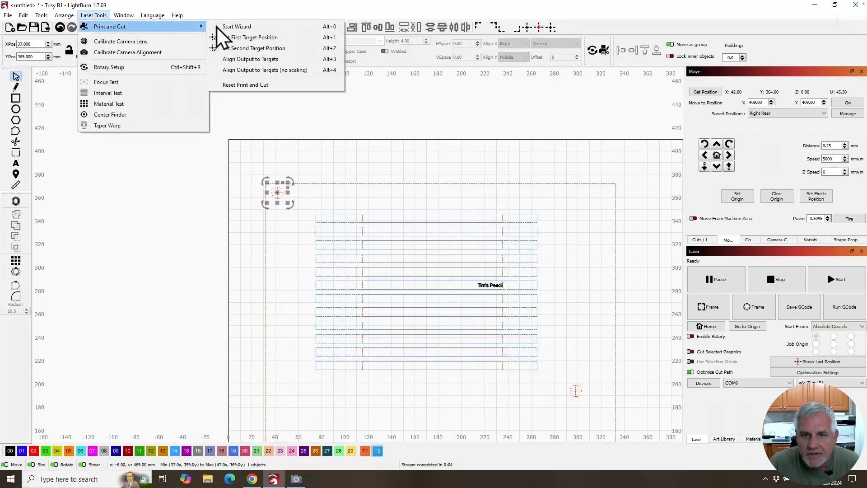
click(234, 26)
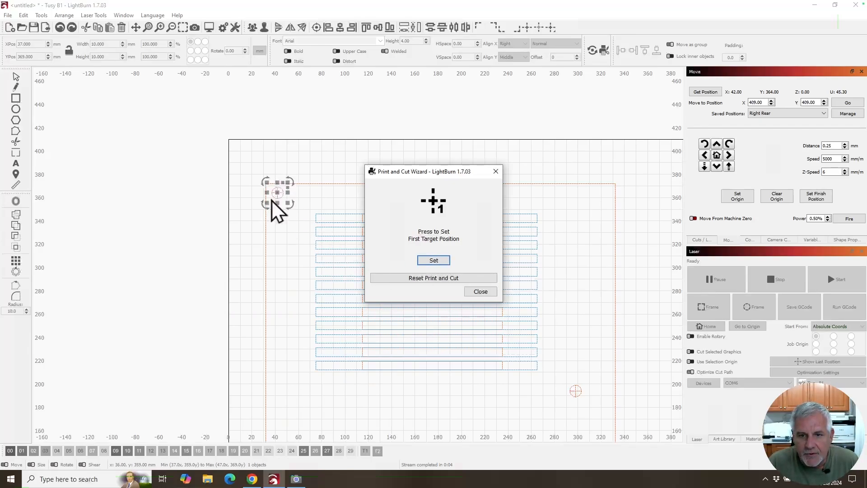
click(427, 261)
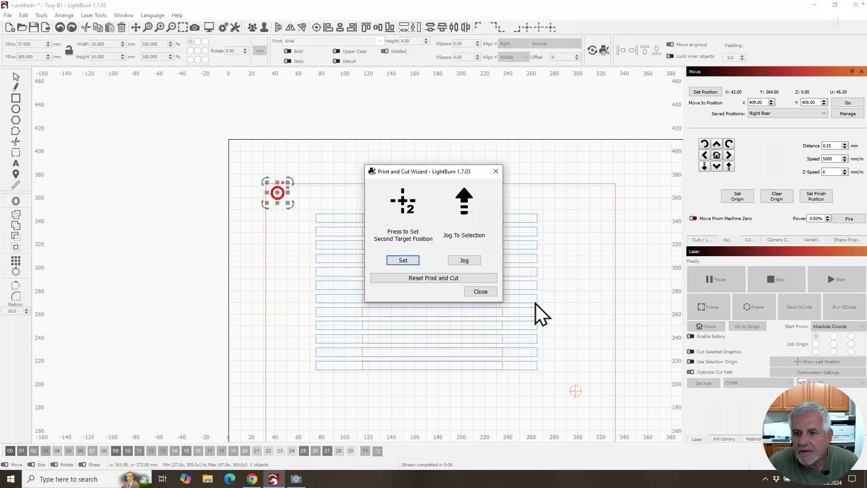
Select the template's lower-right target mark and jog the laser head to it with the Print and Cut wizard.
scroll(547, 312, down, 2)
drag(563, 331, 313, 277)
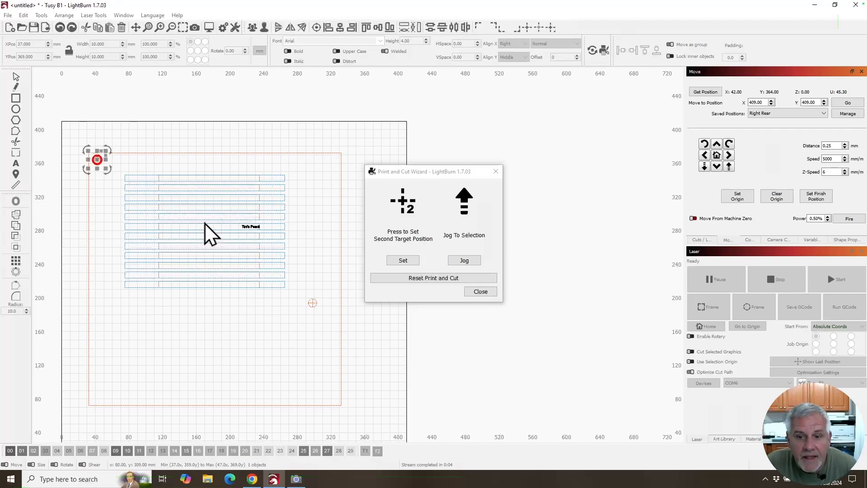
click(312, 302)
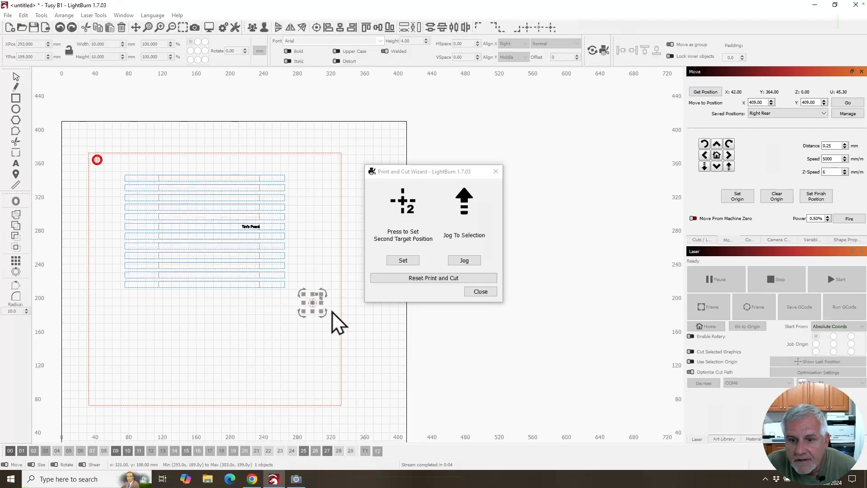
click(465, 261)
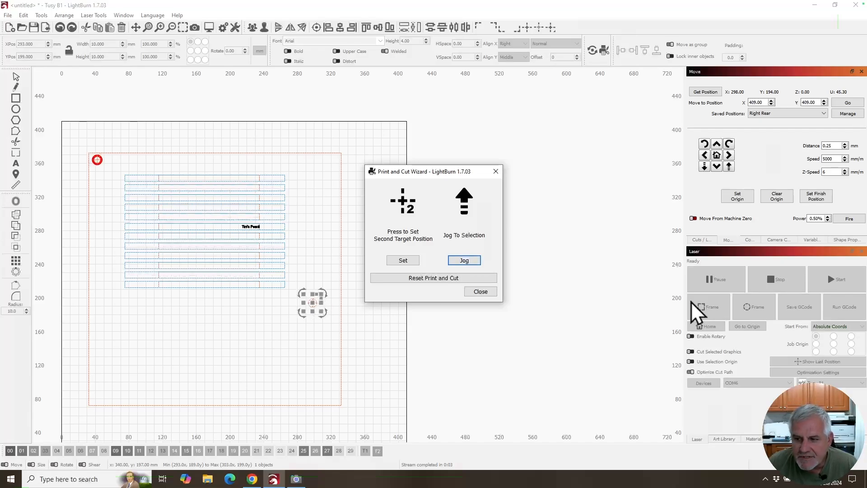
click(814, 362)
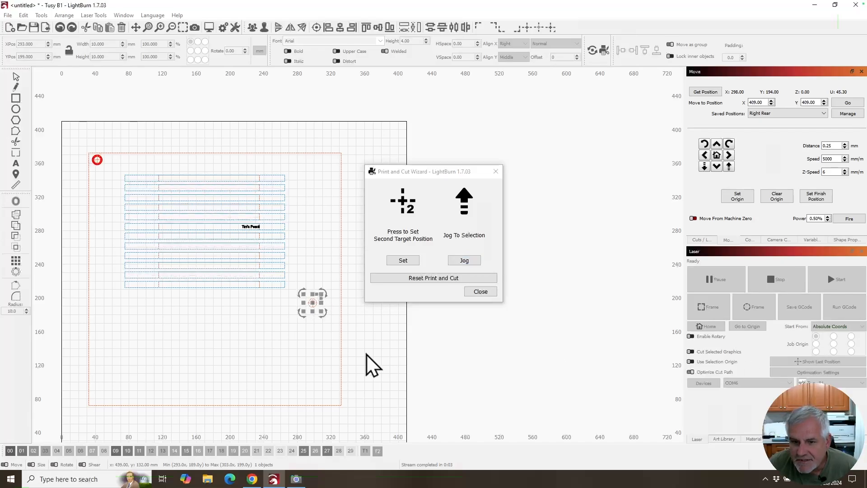
scroll(325, 326, up, 8)
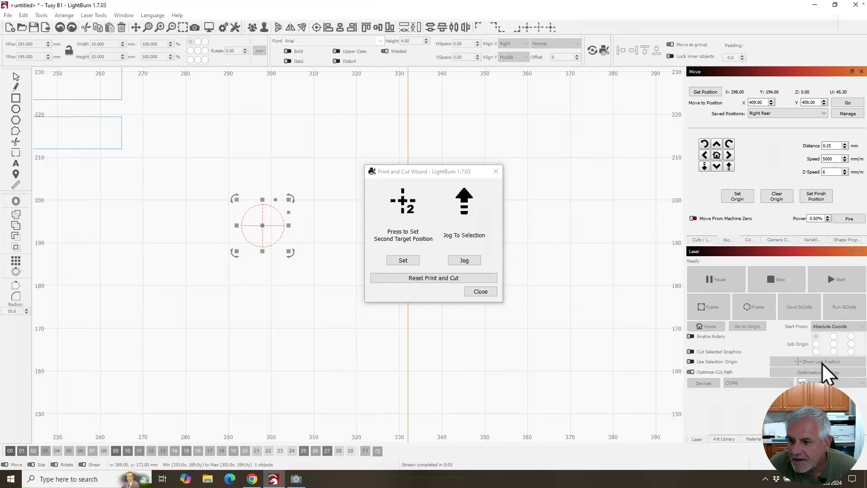
scroll(523, 337, down, 2)
scroll(523, 337, down, 2)
scroll(420, 330, up, 4)
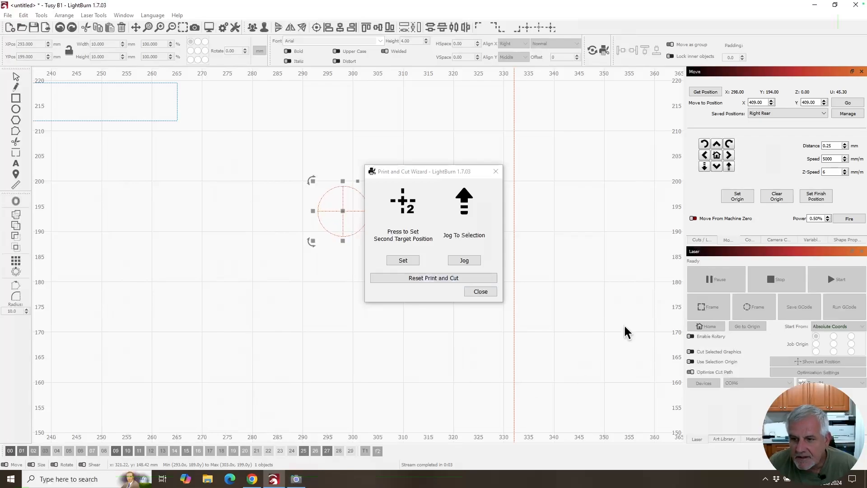
Reduce the LightBurn window and move it aside so the Camera view of the laser head shows beside it.
click(835, 6)
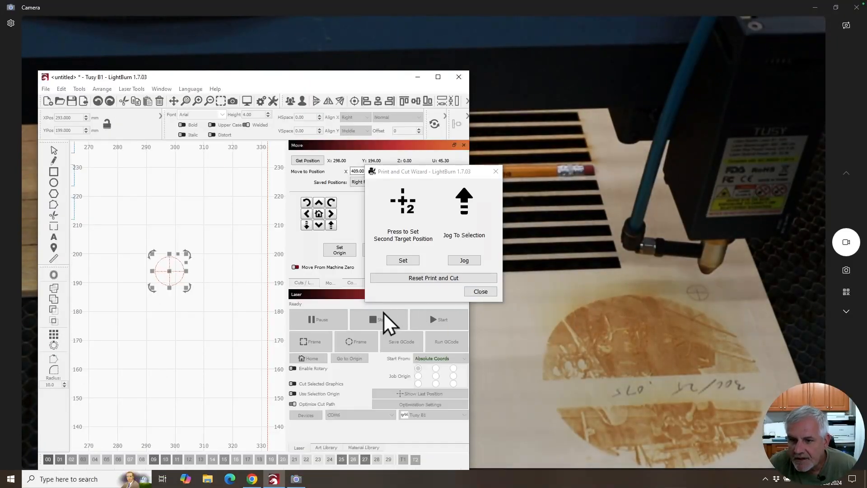
drag(285, 80, 222, 63)
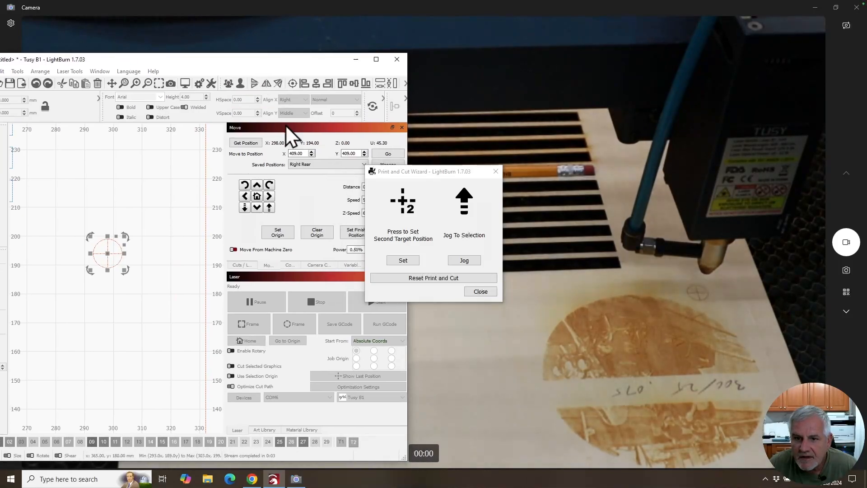
drag(300, 59, 271, 35)
Fire the 0.50% beam and, with a 2 mm jog distance, jog the head 2 mm in negative X and 4 mm in negative Y.
click(356, 227)
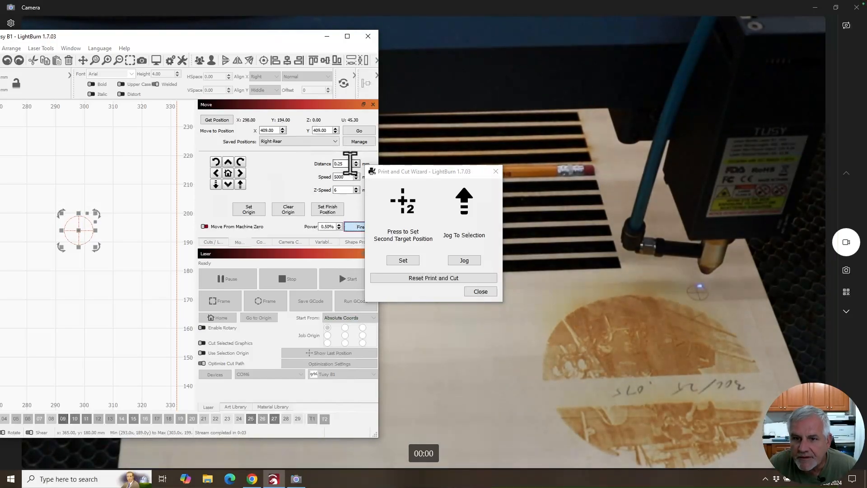
drag(351, 163, 315, 165)
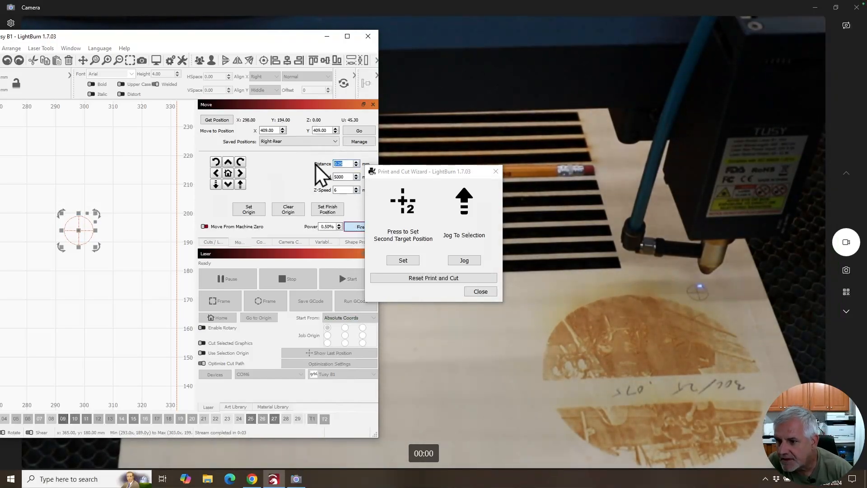
text(2)
click(217, 174)
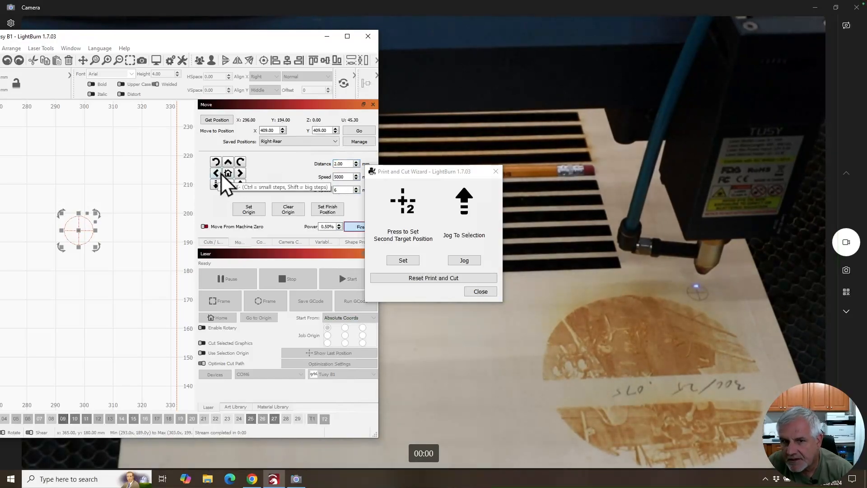
click(228, 184)
click(228, 185)
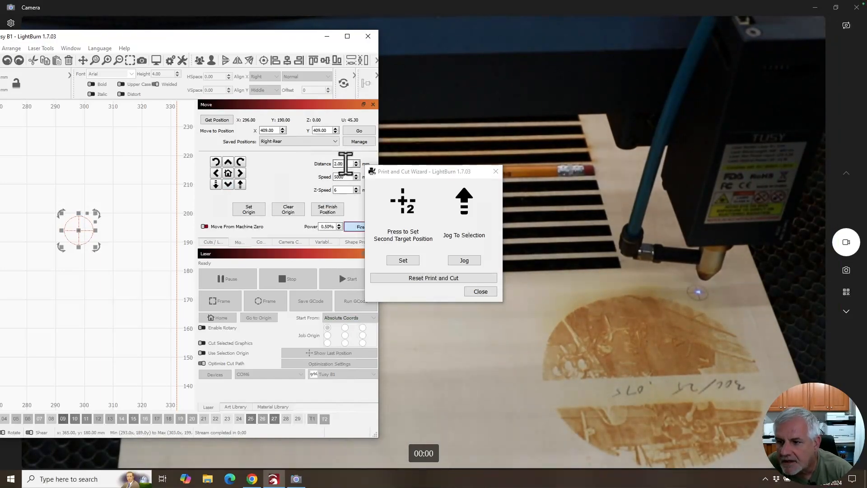
Set the jog distance to 0.25 mm and jog the laser head 1 mm in negative X onto the lower-right target mark.
double_click(341, 163)
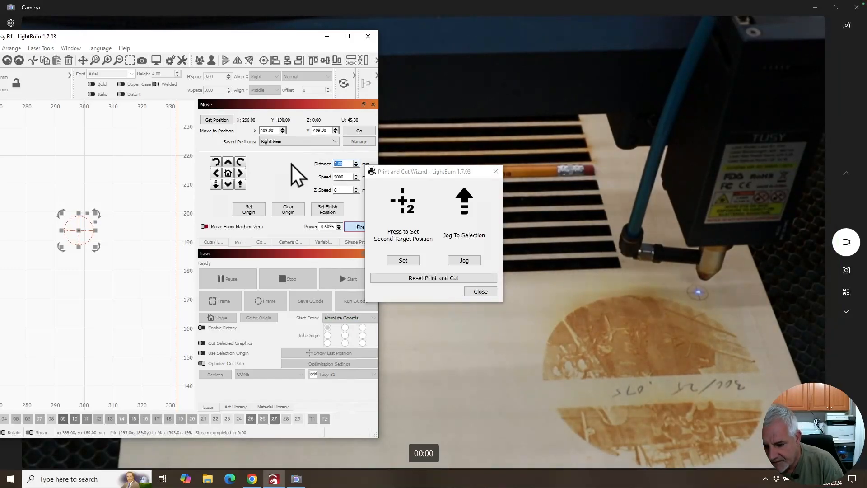
text(.25)
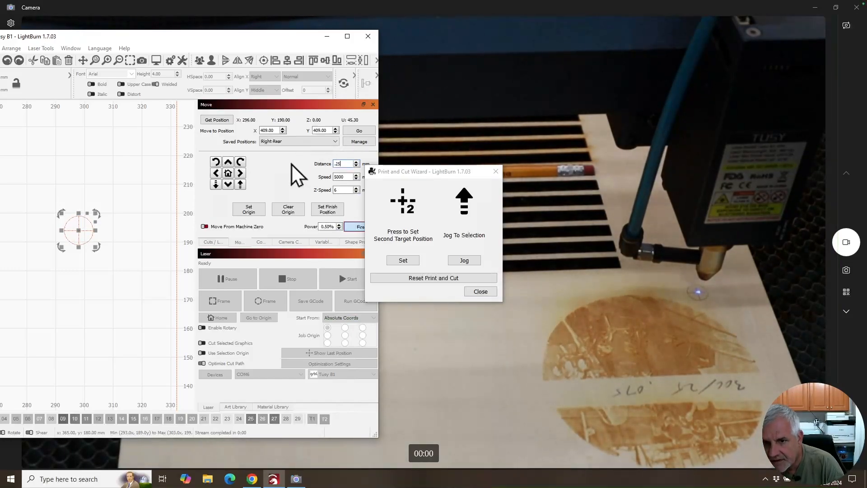
click(215, 173)
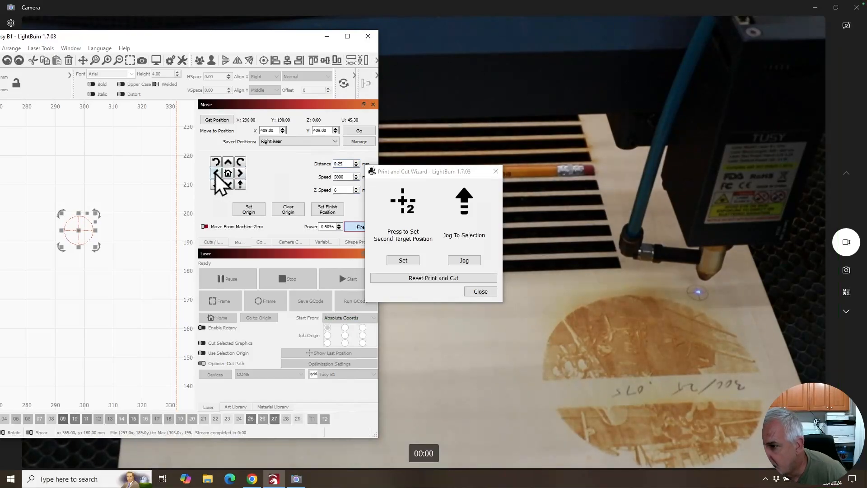
click(215, 173)
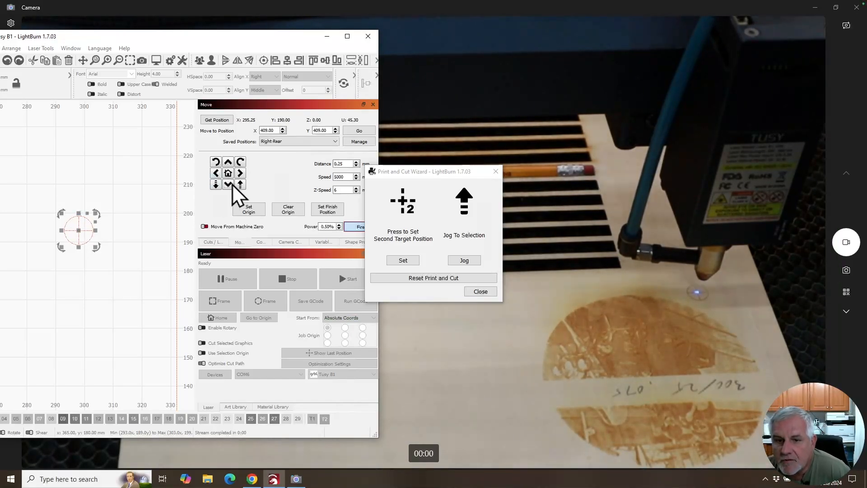
click(215, 174)
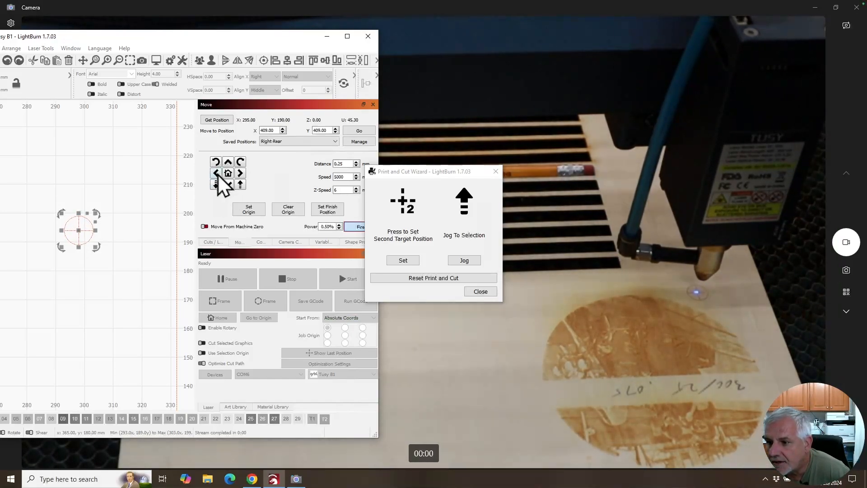
Set the head's position as the second target position, align the outputs with no scaling, and show the whole template in the enlarged LightBurn window.
click(411, 258)
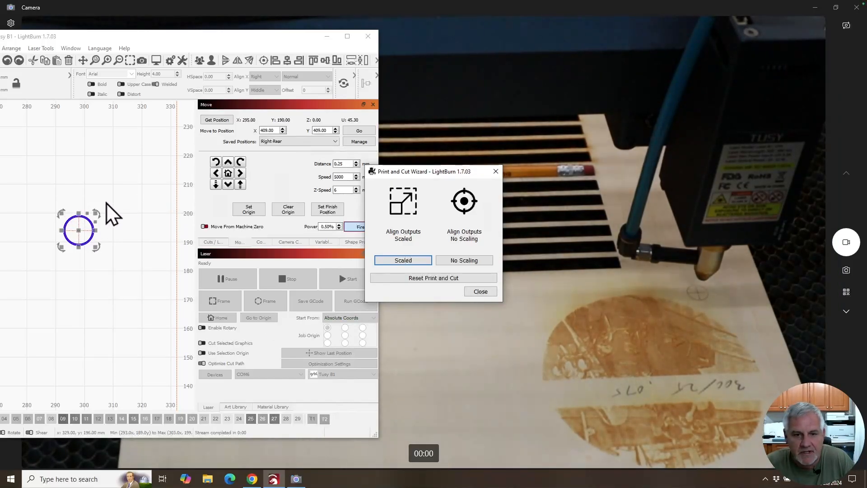
click(461, 257)
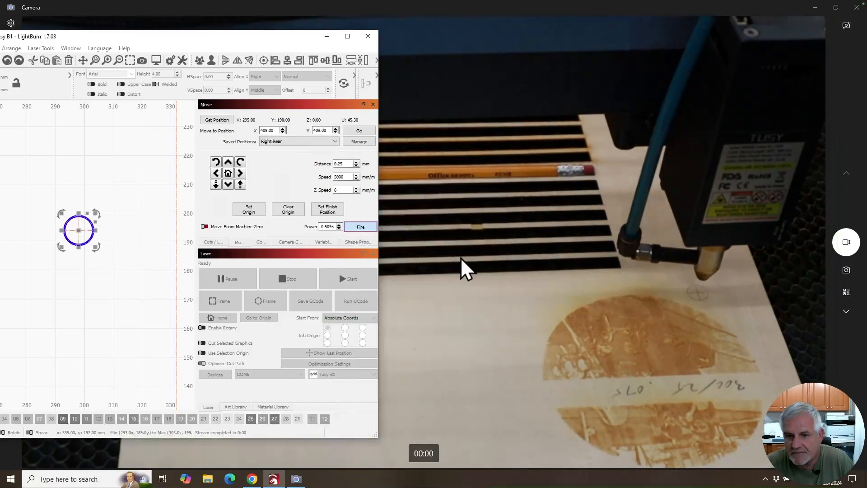
click(347, 36)
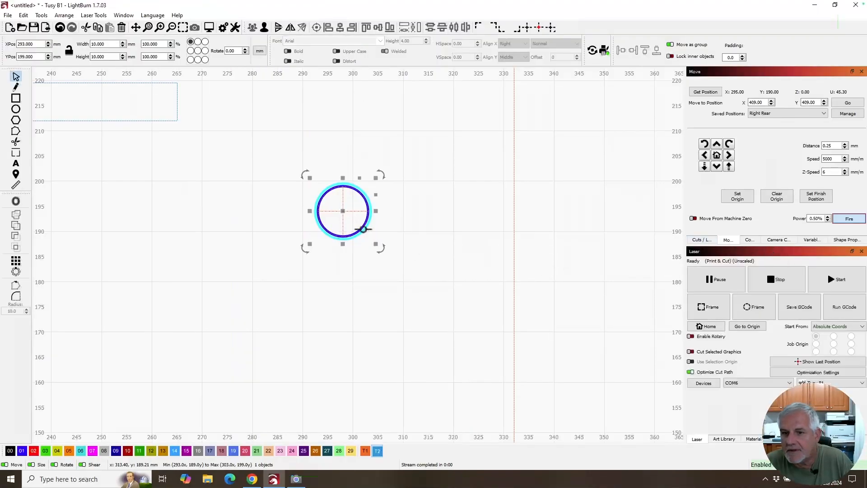
scroll(325, 242, down, 7)
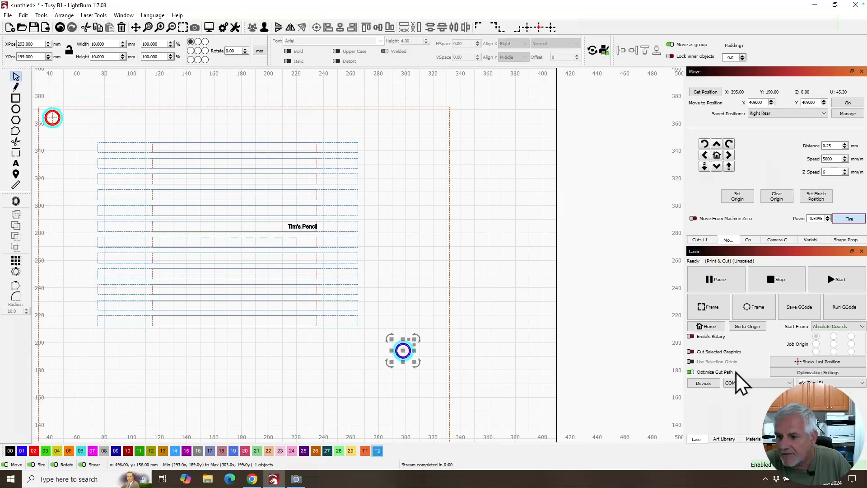
Shrink the LightBurn window beside the Camera view and frame the pencil artwork with the laser head.
click(835, 5)
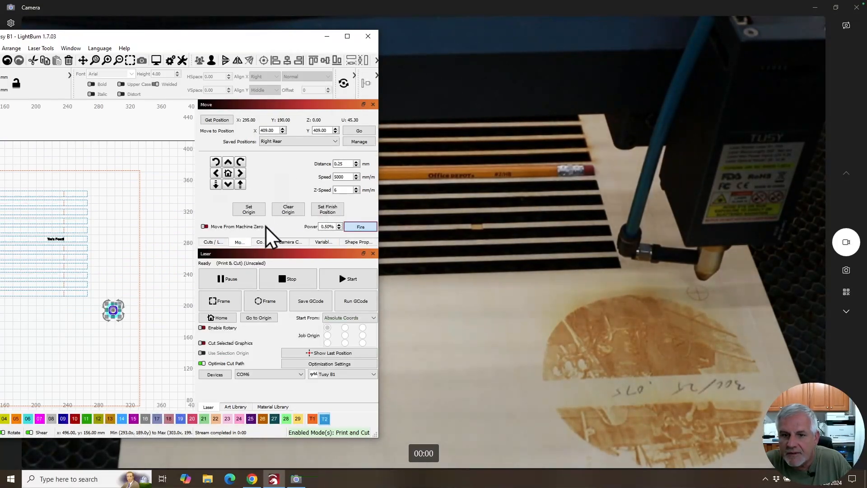
click(224, 301)
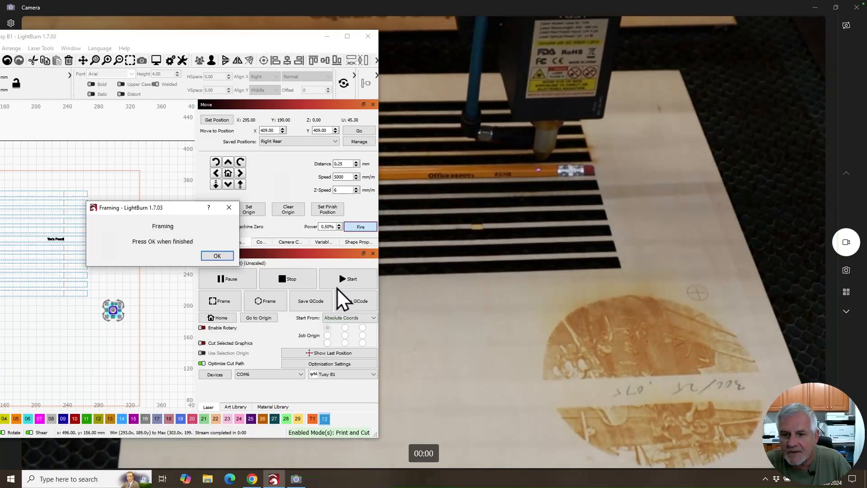
click(219, 256)
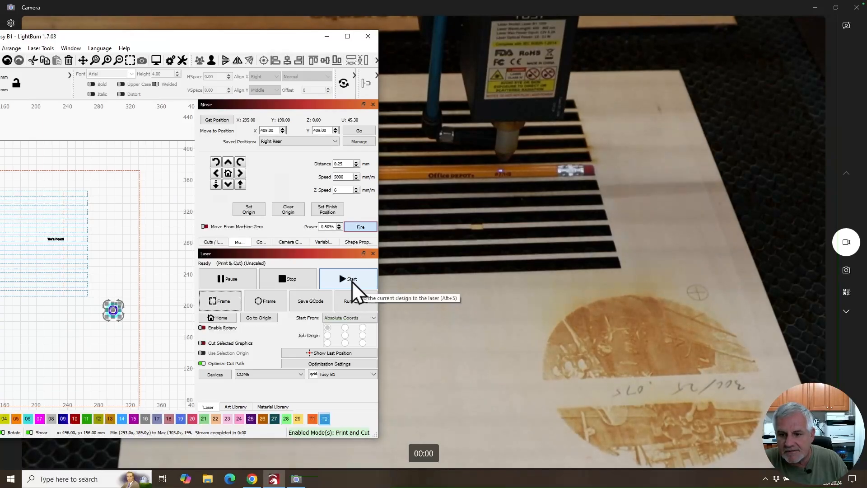
Start the engraving job, accept the focus, frame and air check, and switch to the Camera view.
click(352, 283)
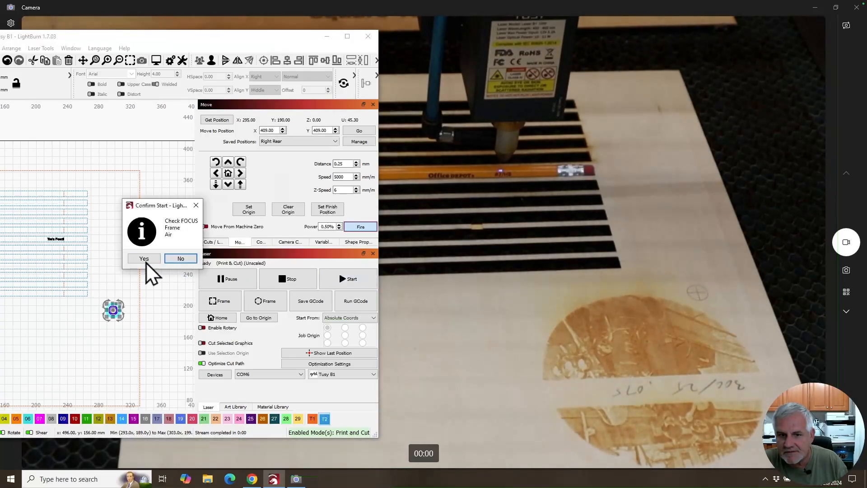
click(135, 260)
click(421, 332)
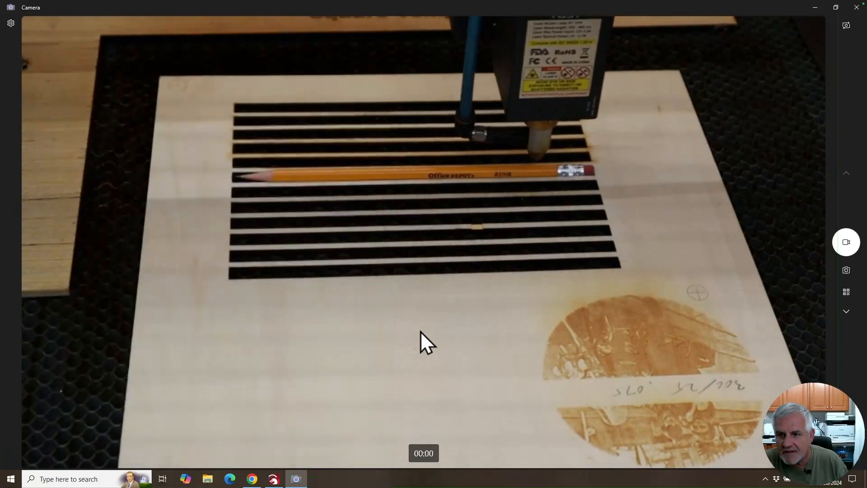
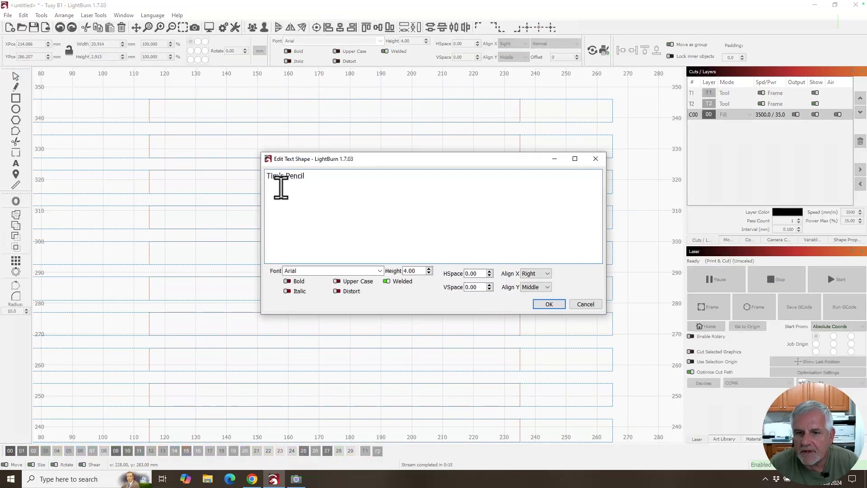
Replace the pencil text with the variable %0 and set its text type to Merge/CSV.
drag(306, 178, 204, 176)
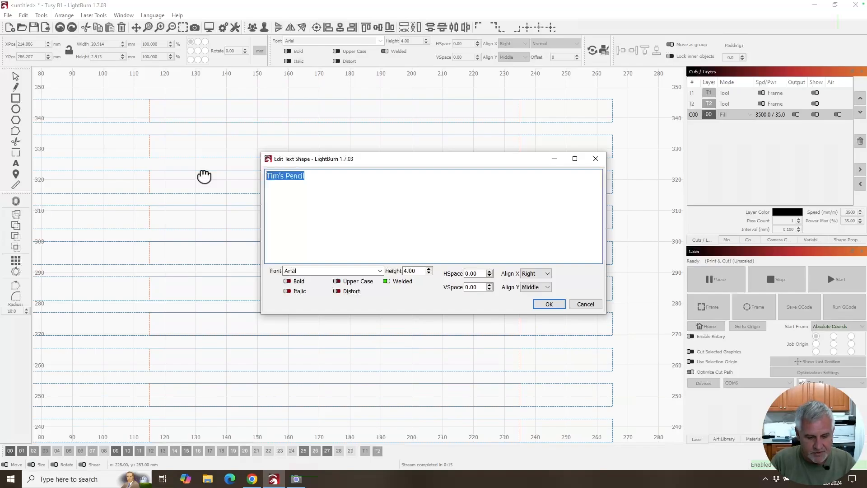
text(%0)
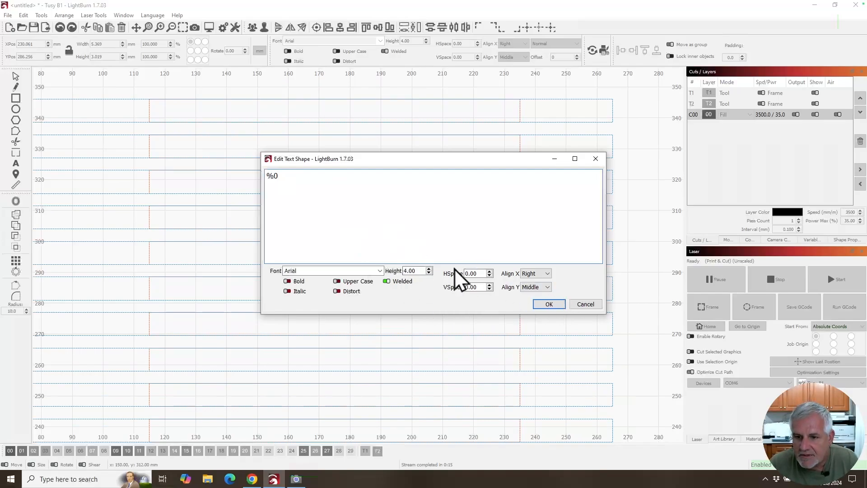
click(557, 305)
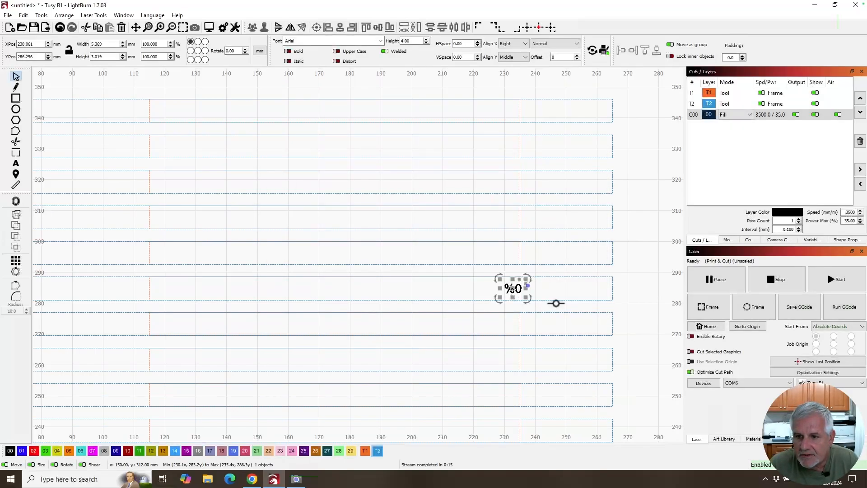
click(575, 44)
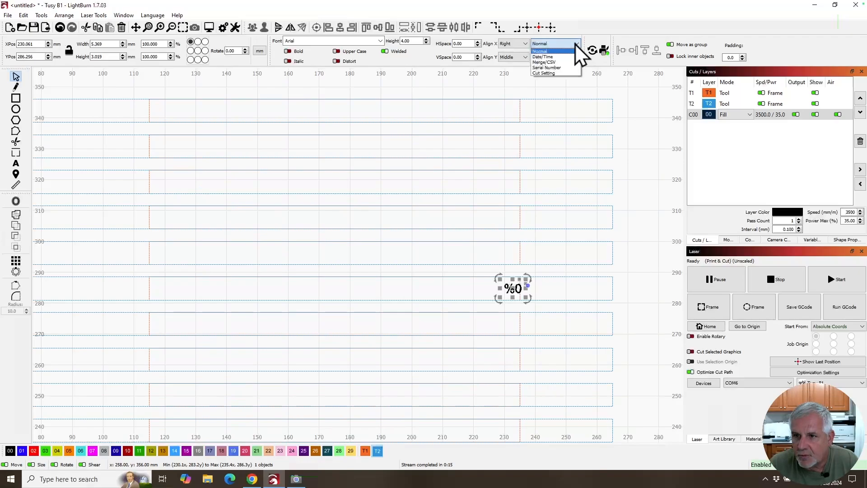
click(558, 63)
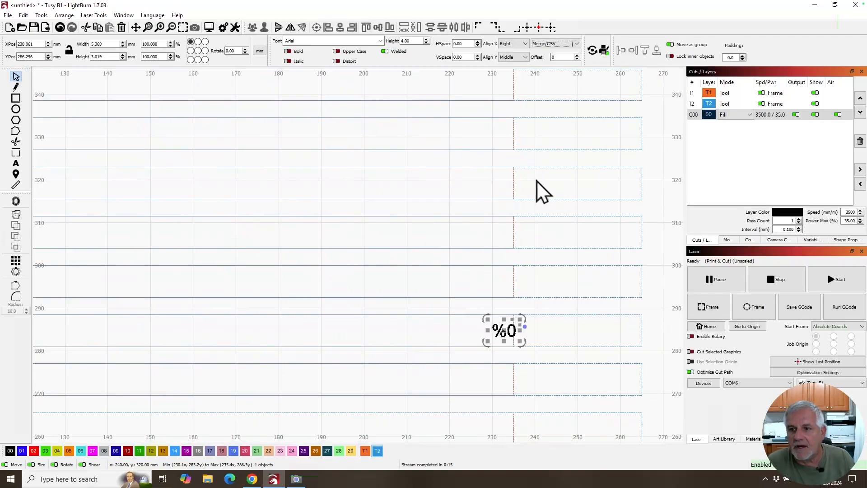
Align the %0 text to the vertical centre and right edge of the inner rectangle in the uppermost pencil slot.
scroll(537, 181, down, 2)
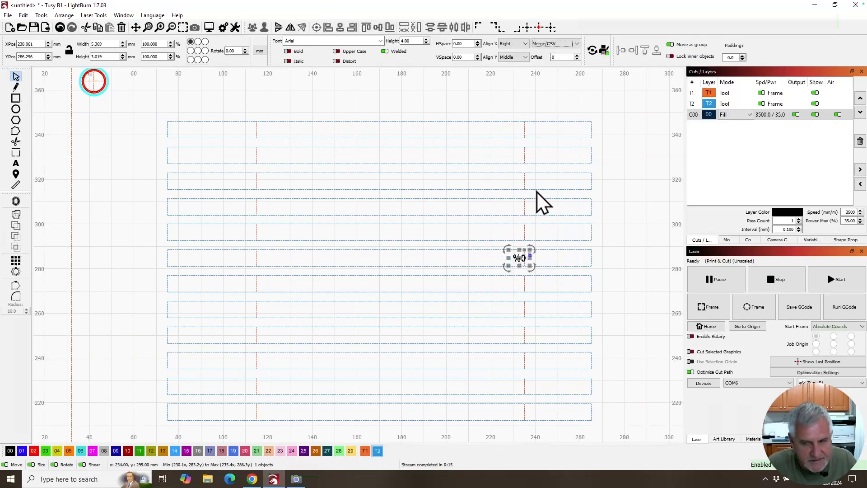
shift+click(524, 130)
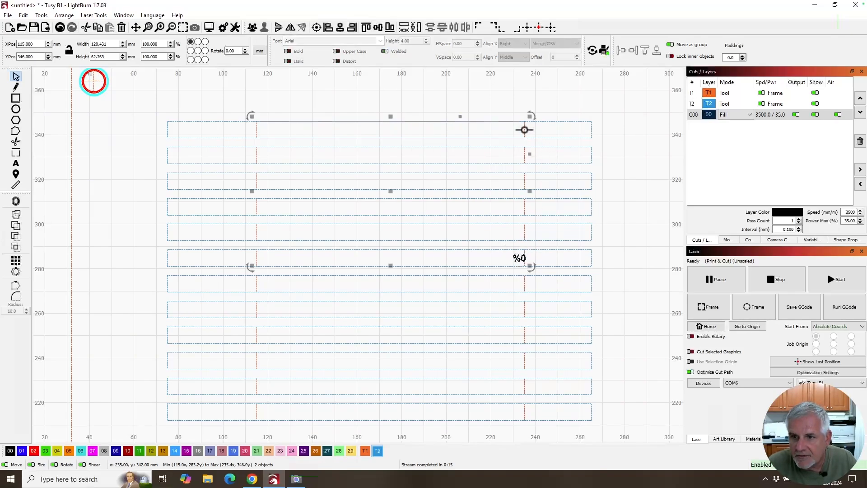
click(375, 26)
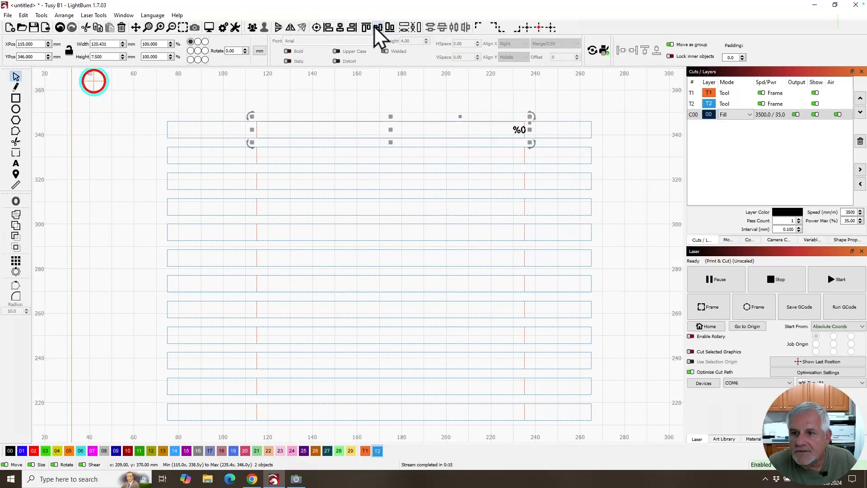
click(351, 27)
click(638, 123)
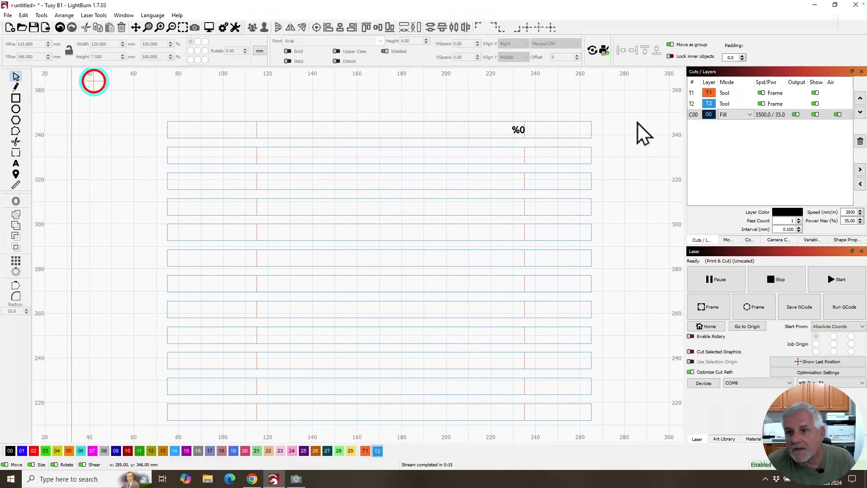
Create a grid array of the %0 text with 1 column and 12 rows at 11.5 mm centre-to-centre spacing, filling all slots.
click(518, 130)
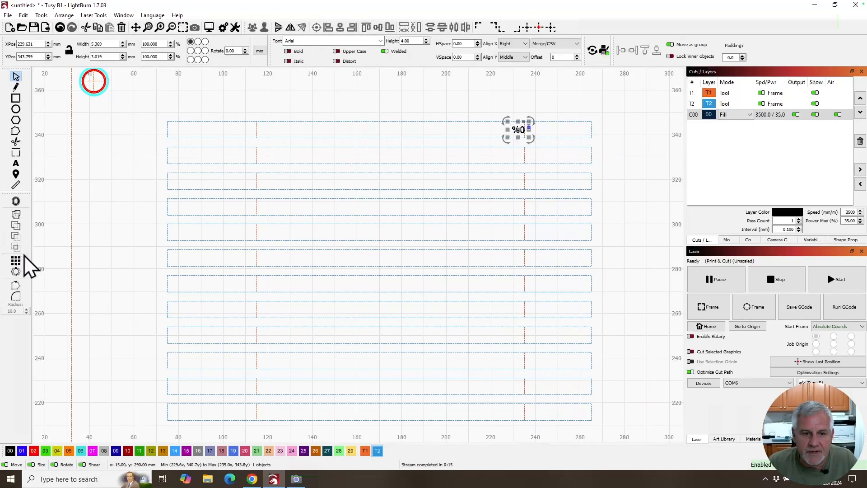
click(15, 262)
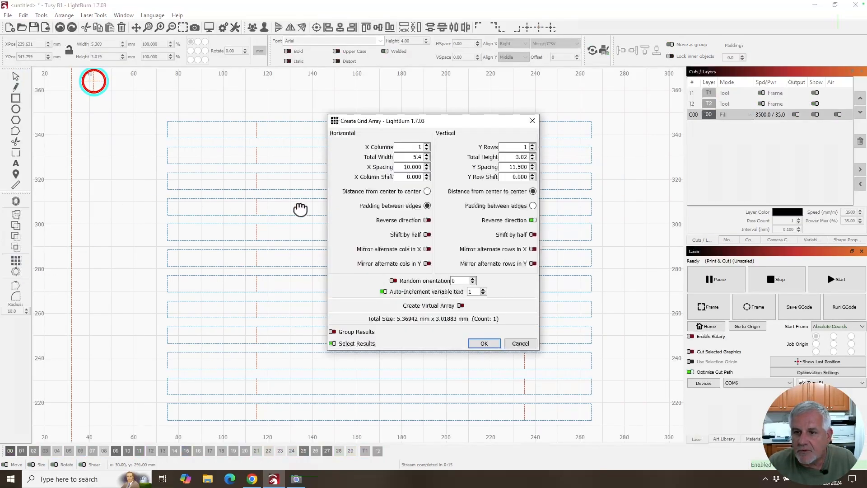
click(534, 145)
click(534, 145)
click(533, 145)
click(533, 145)
click(534, 145)
click(534, 145)
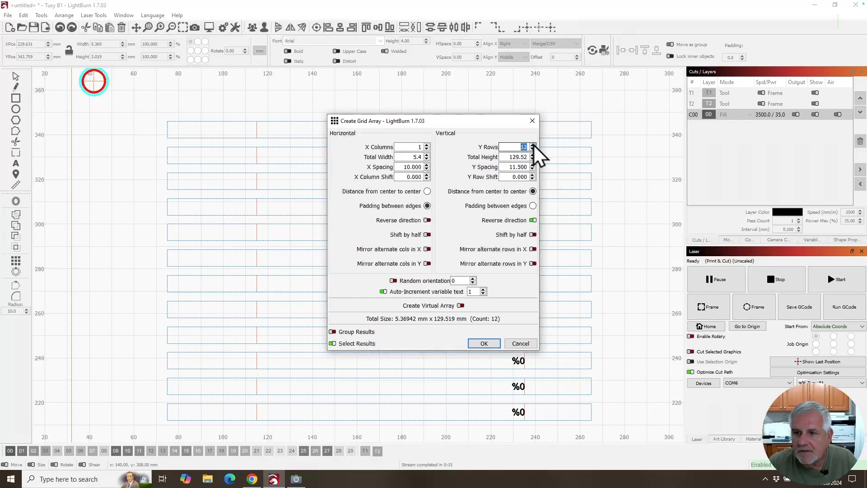
drag(406, 124, 311, 123)
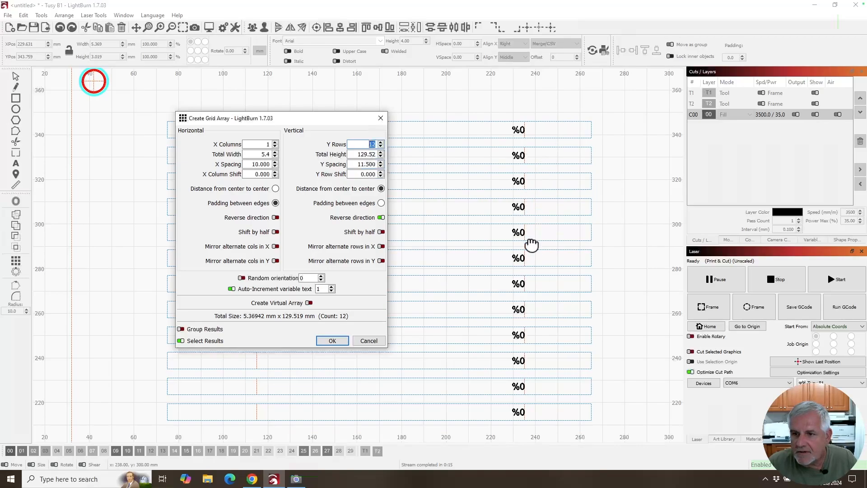
scroll(550, 316, down, 2)
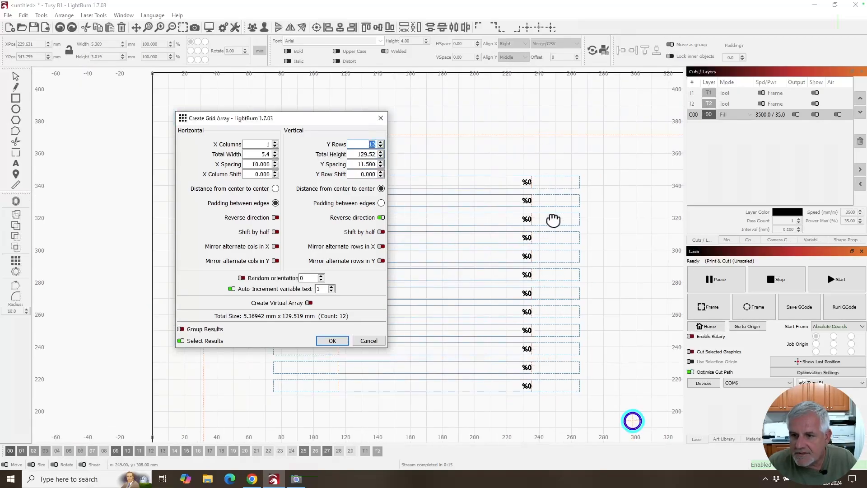
click(331, 342)
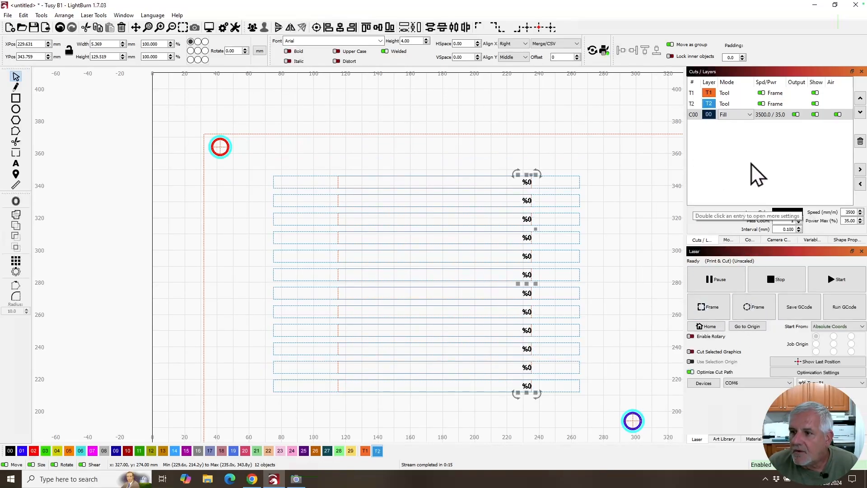
Show the Variable Text settings and test the twelve %0 texts.
click(808, 244)
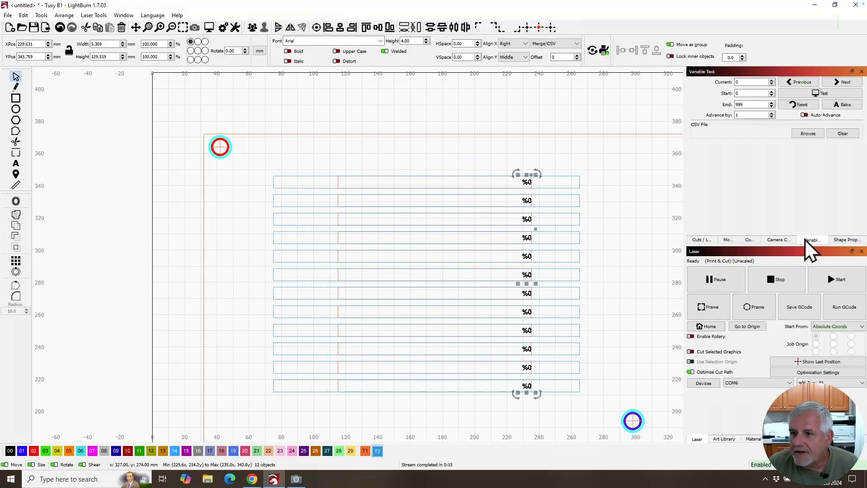
click(817, 94)
click(817, 94)
click(817, 94)
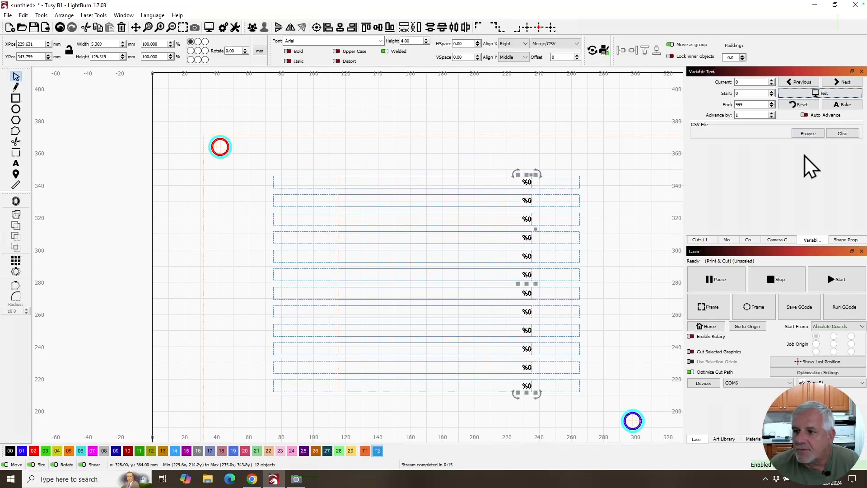
Load Pencil Names - Sheet1.csv from Downloads as the CSV file for the variable text.
click(805, 135)
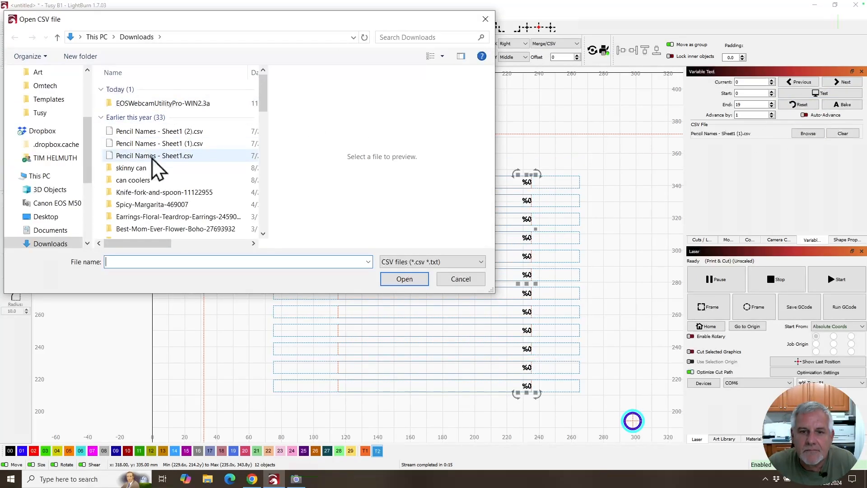
click(154, 158)
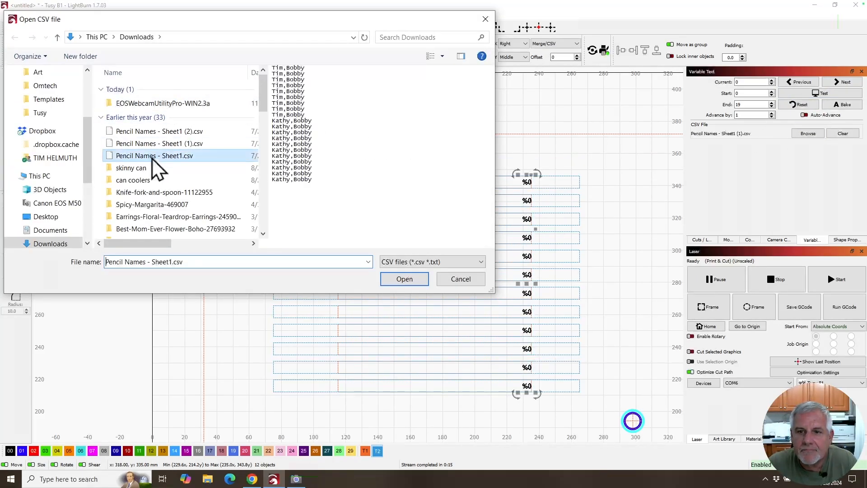
click(411, 278)
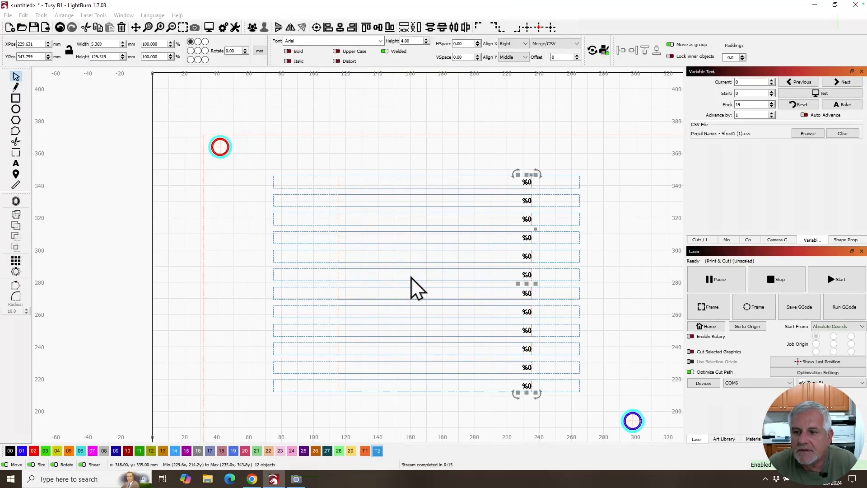
Test the twelve %0 texts with the names from Pencil Names - Sheet1.csv and preview the engraving job.
click(822, 91)
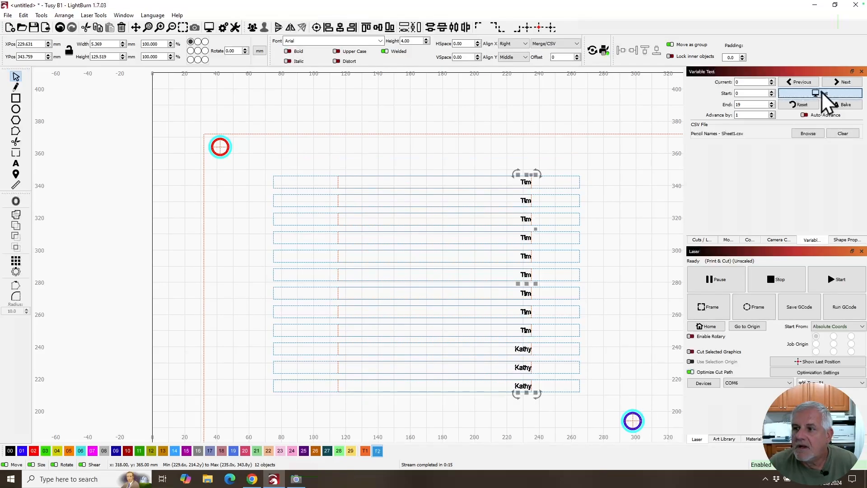
click(822, 91)
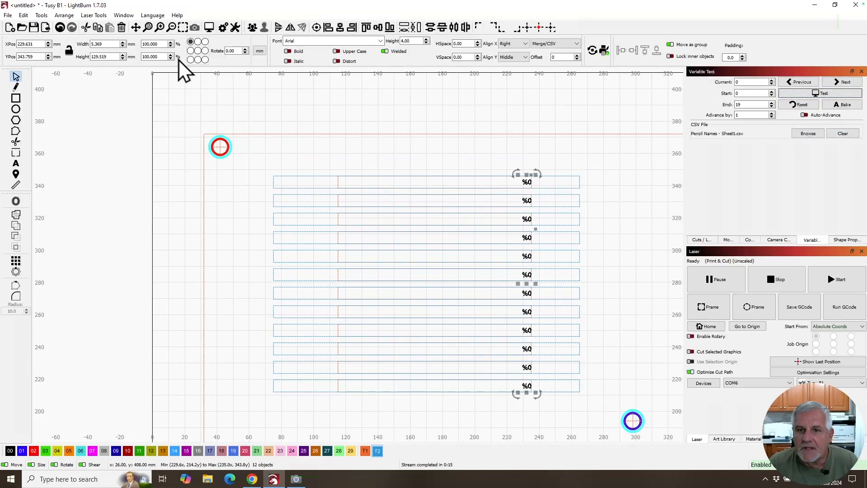
click(208, 27)
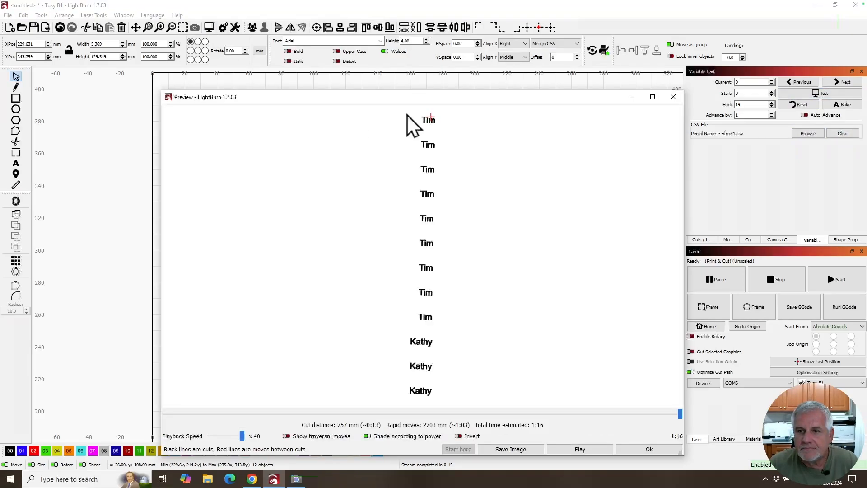
click(638, 449)
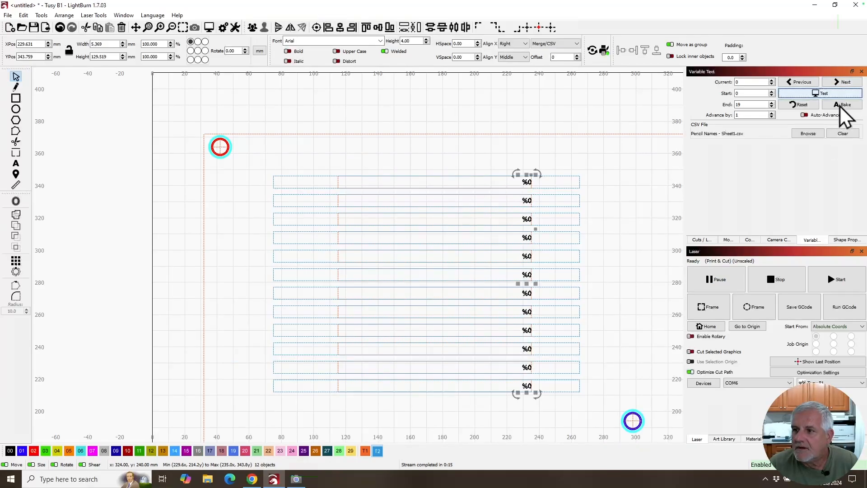
Load Pencil Names - Sheet1 (2).csv from Downloads as the CSV file for the variable text.
click(809, 134)
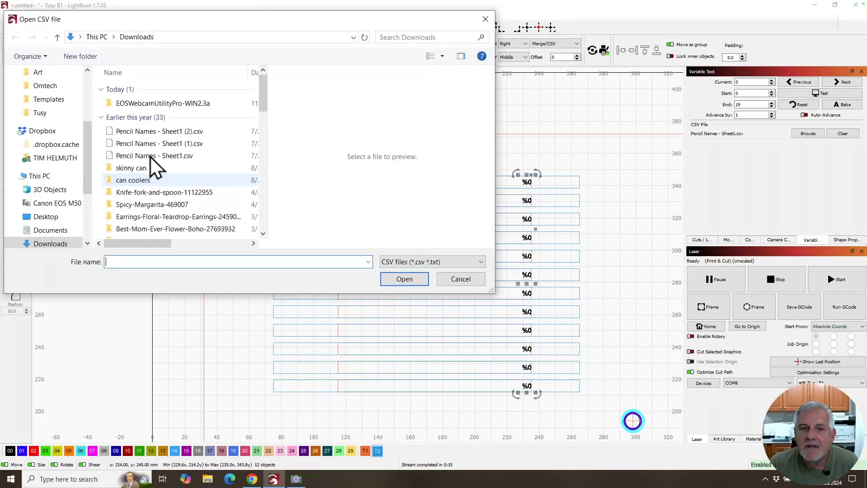
click(129, 131)
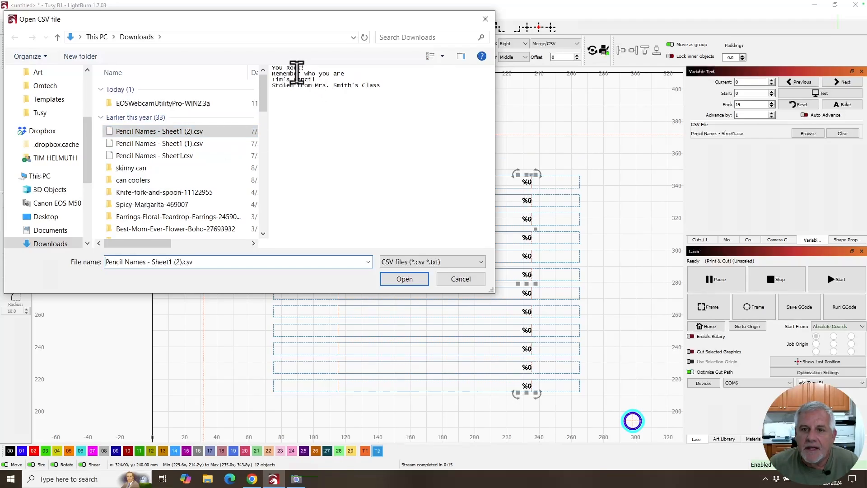
click(405, 280)
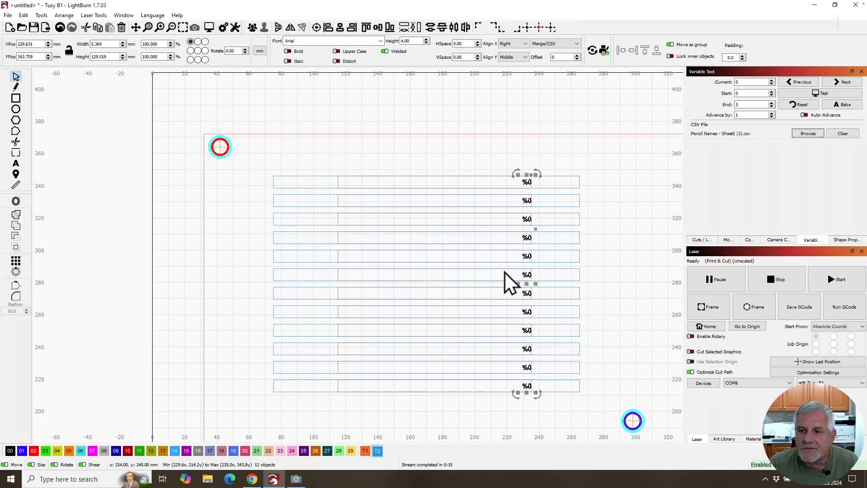
Test the %0 texts with the phrases from Pencil Names - Sheet1 (2).csv and preview the job.
click(806, 94)
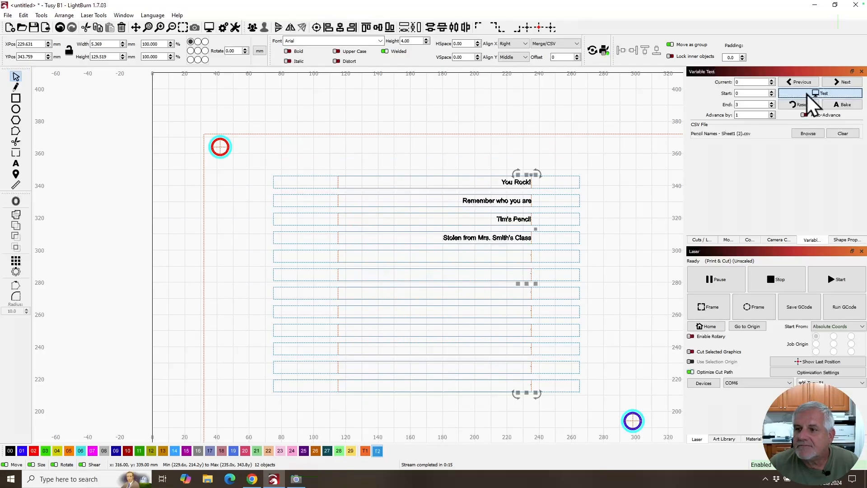
click(807, 94)
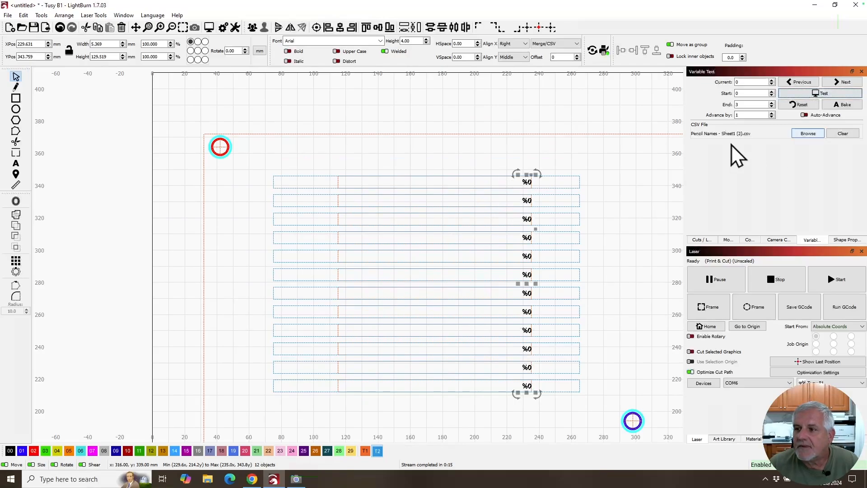
click(206, 27)
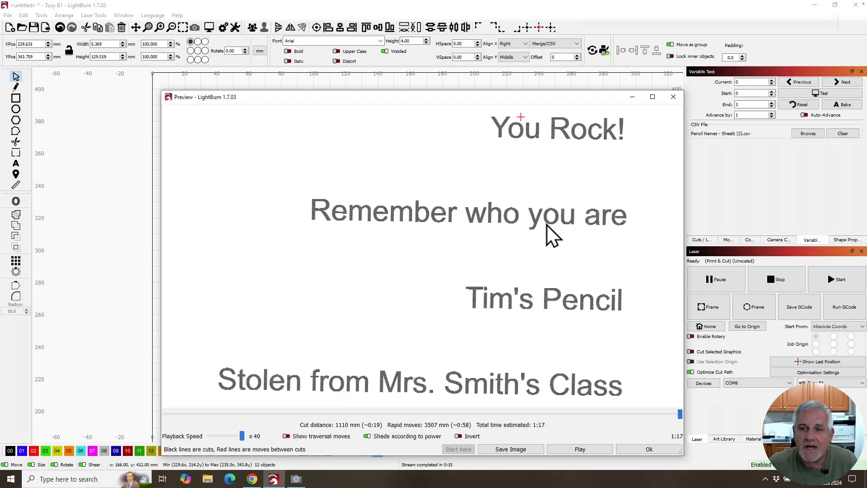
click(673, 97)
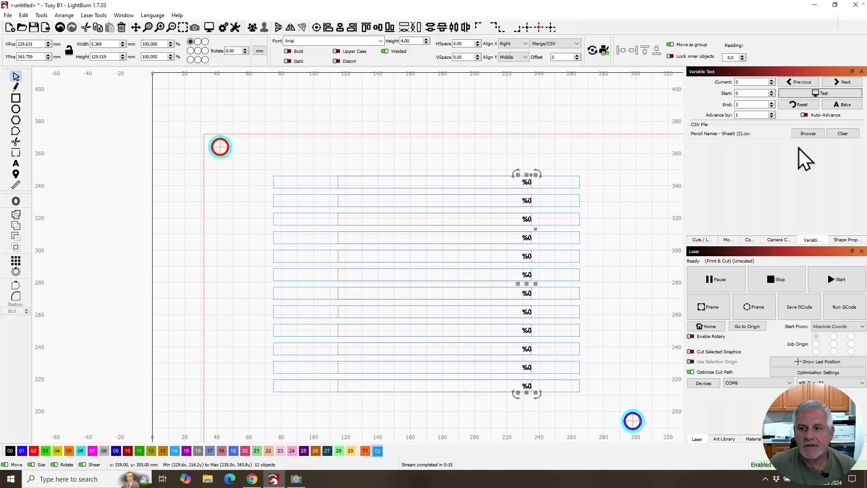
Switch to the Pencil Names spreadsheet in Google Sheets and enter the first pencil's name in cell A1.
click(257, 479)
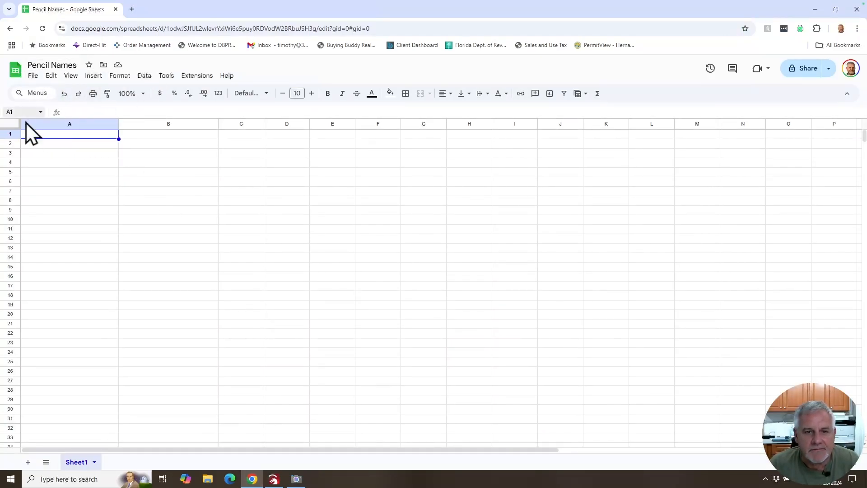
double_click(79, 137)
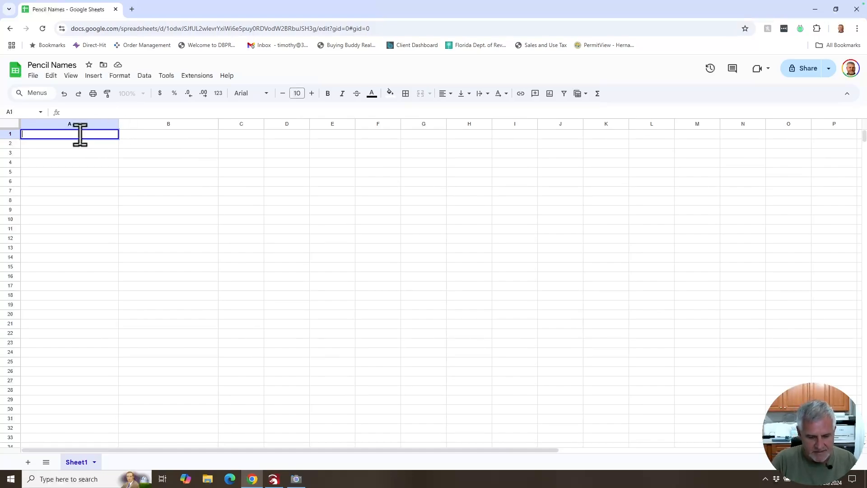
text(Bathanu)
key(BackSpace)
text(y)
key(Left)
key(Left)
key(Left)
key(Left)
key(Left)
key(Left)
key(Left)
key(Right)
key(Delete)
text(e)
key(ctrl+a)
key(Return)
click(121, 135)
click(114, 136)
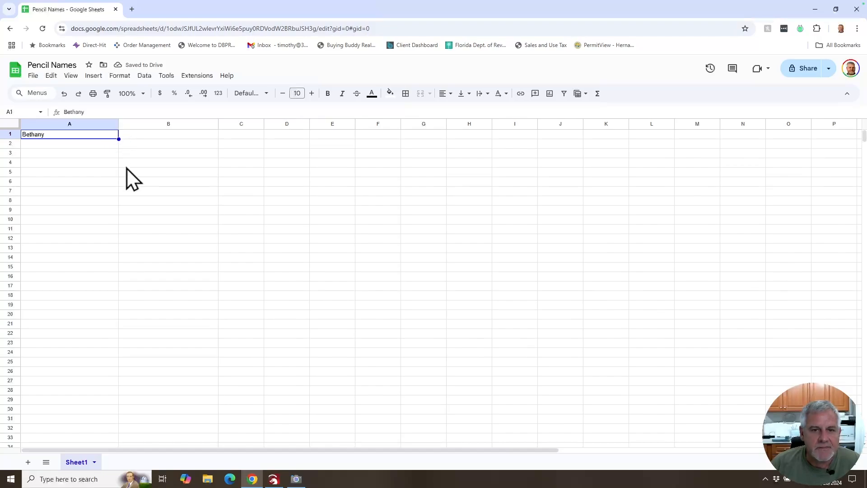
drag(119, 140, 108, 244)
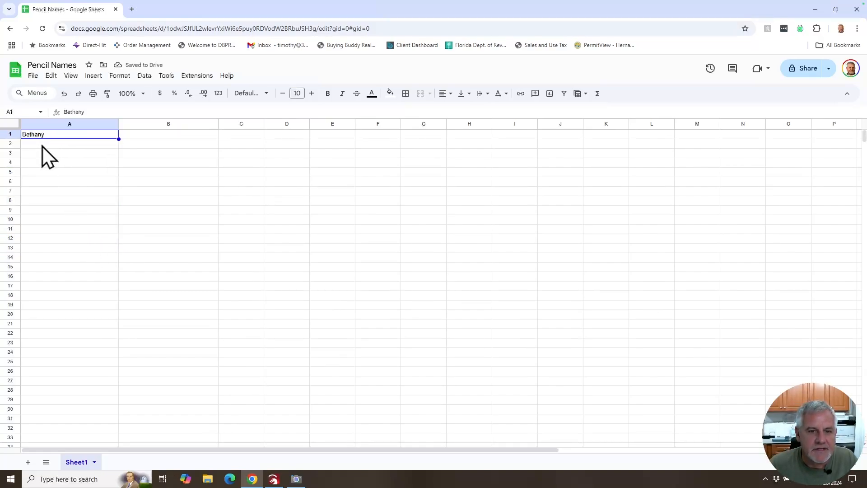
Enter four more first names for the pencils in cells A2 to A5, one name per row.
click(54, 145)
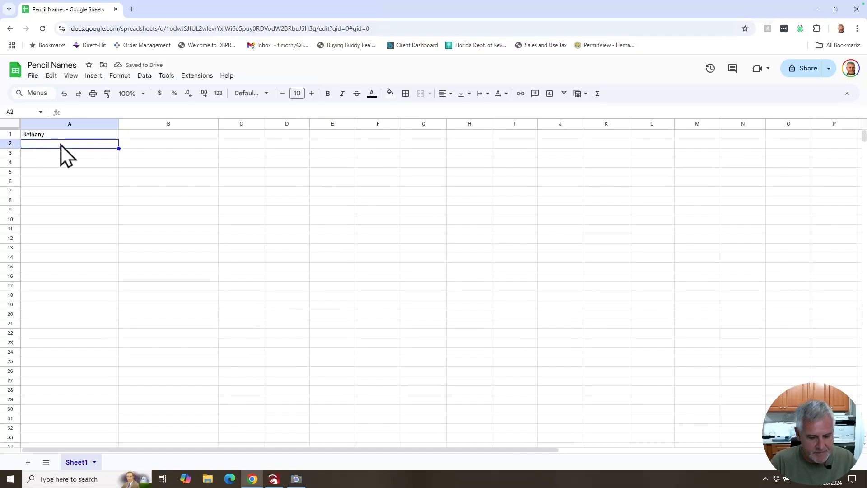
text(Tim)
key(Return)
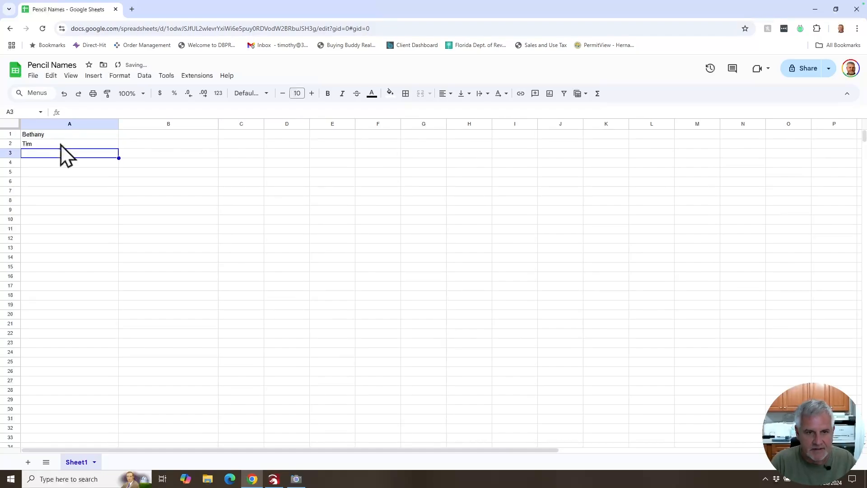
text(Char)
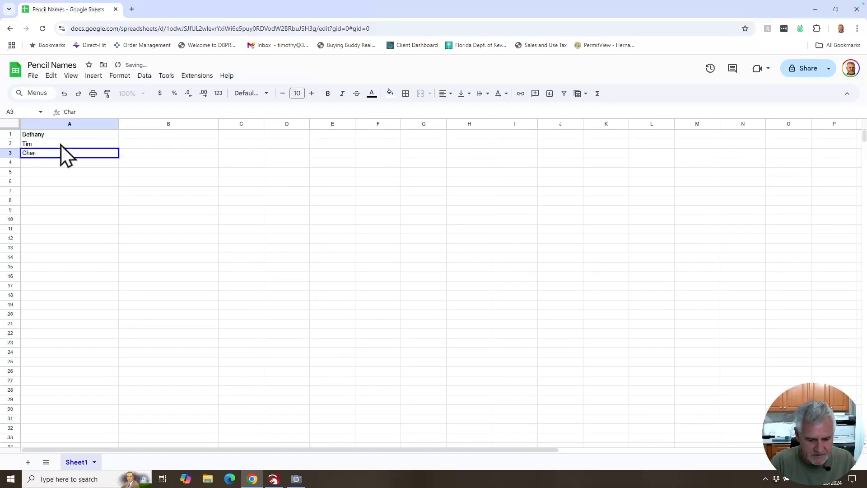
text(les)
key(Return)
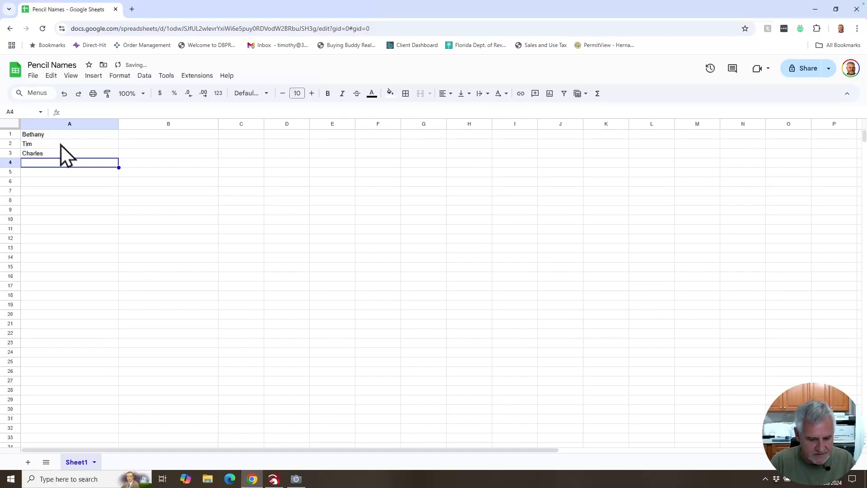
text(Tab)
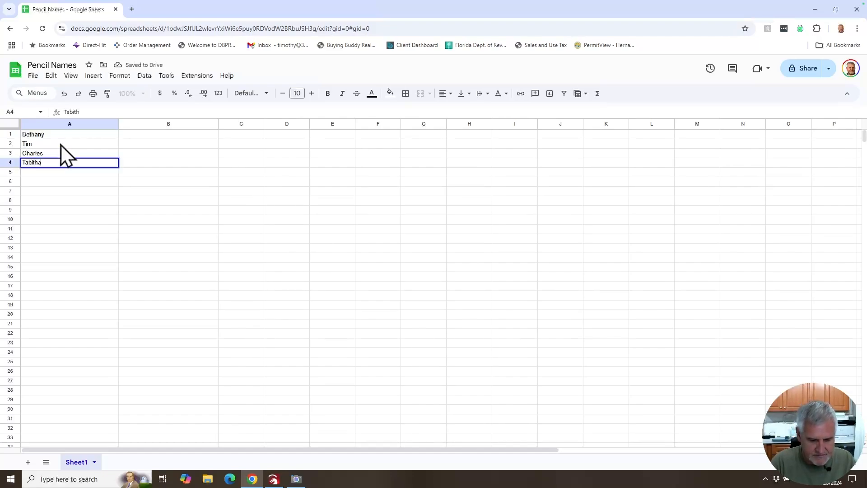
text(itha)
key(Return)
text(Nancy)
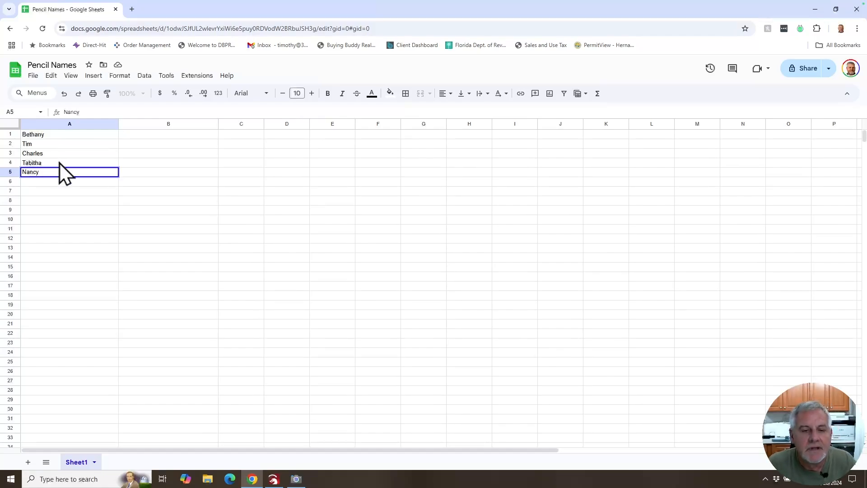
key(Return)
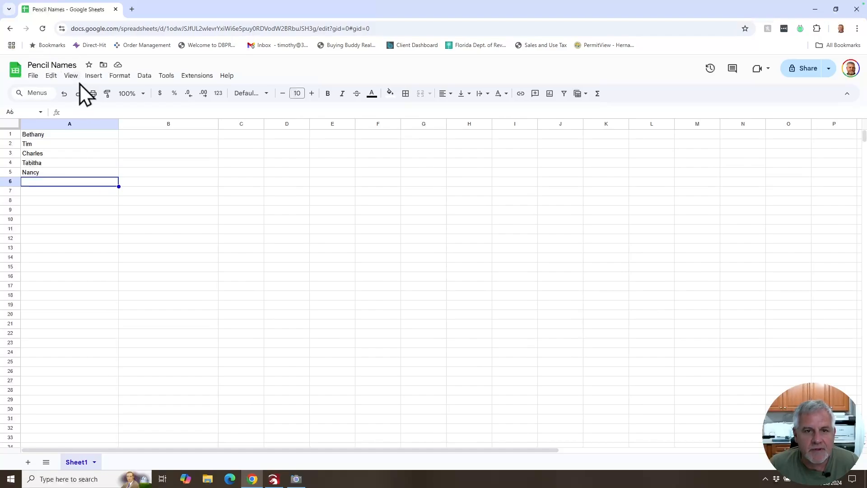
Download the Pencil Names sheet as a Comma Separated Values (.csv) file.
click(33, 77)
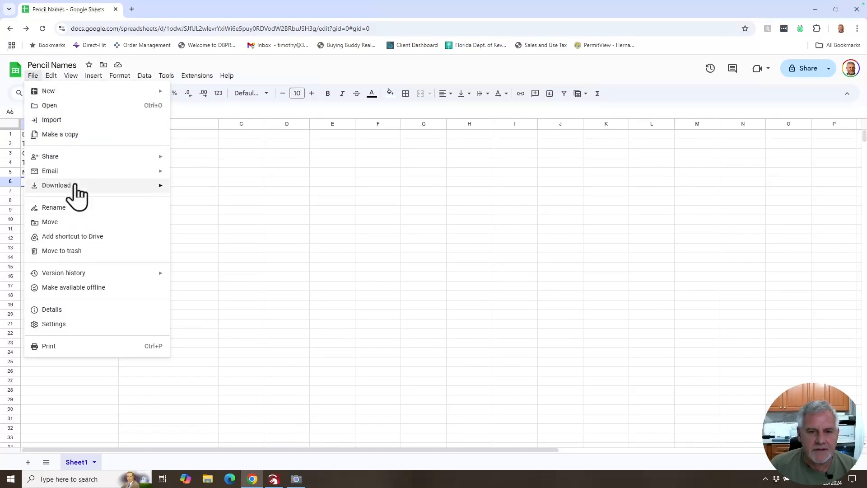
mouse_move(74, 187)
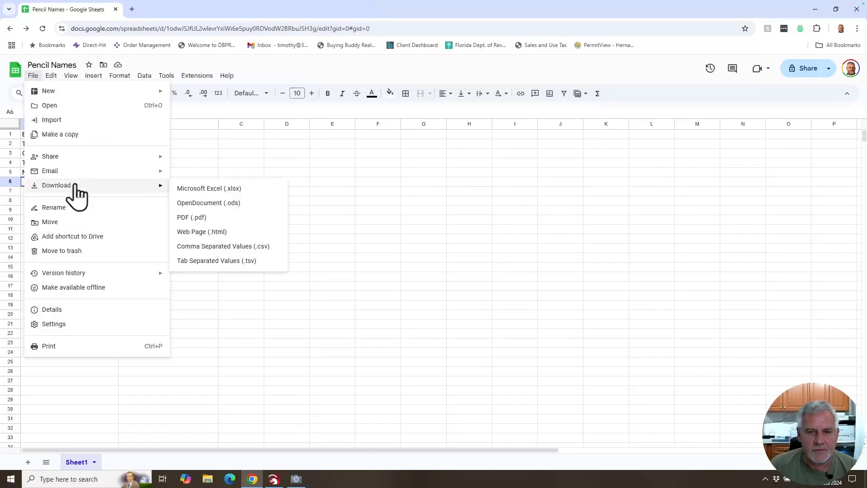
click(203, 249)
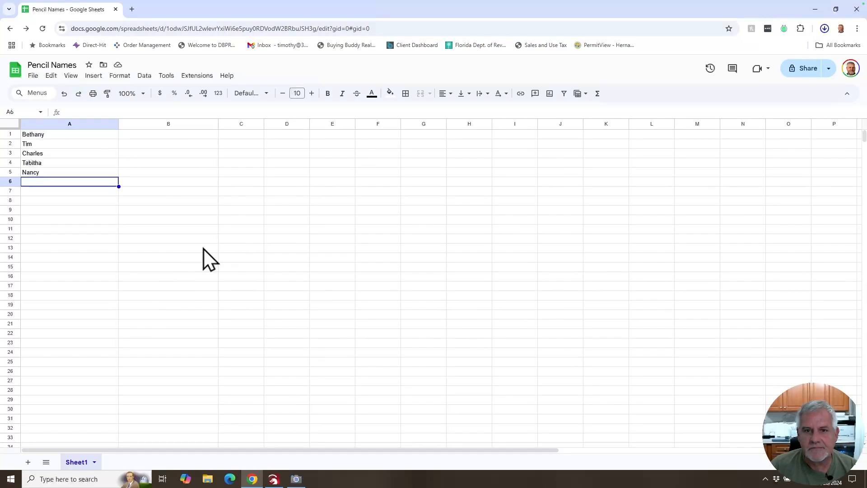
mouse_move(824, 45)
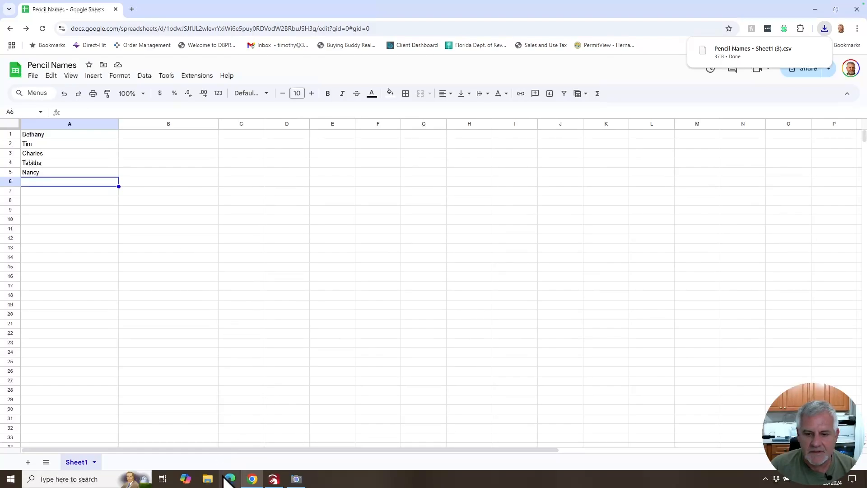
Switch back to LightBurn and load Pencil Names - Sheet1 (3).csv from Downloads as the CSV file for the variable text.
click(274, 479)
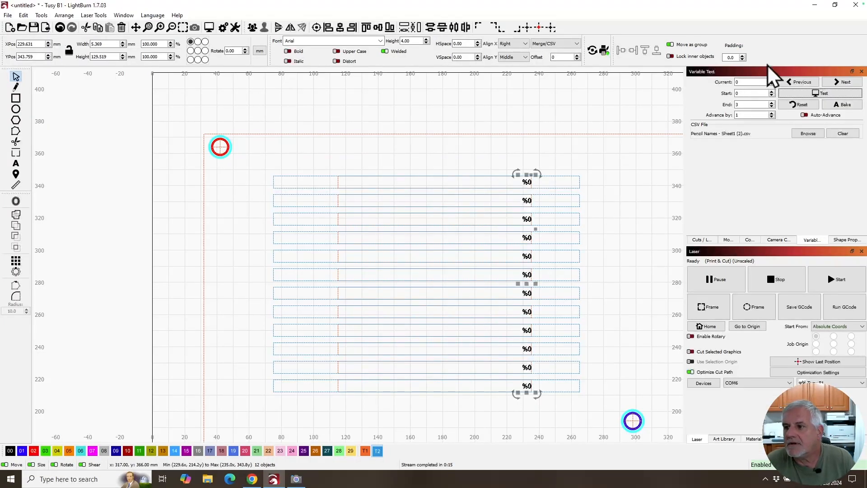
click(809, 134)
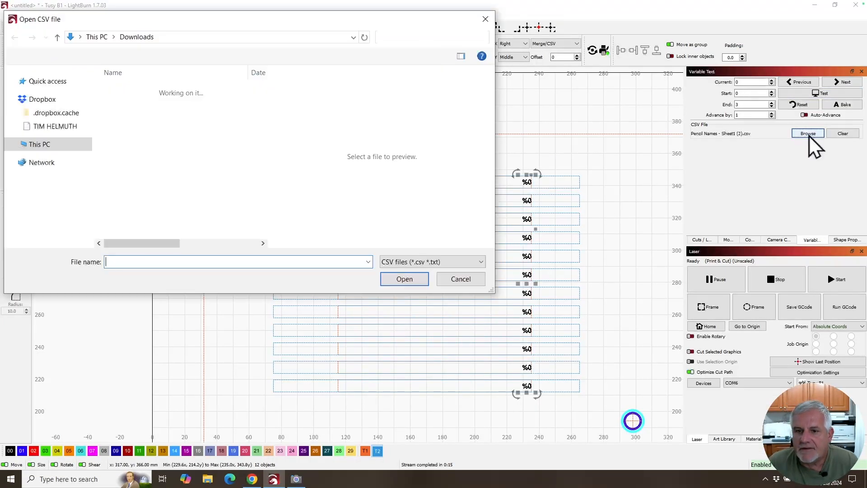
click(160, 105)
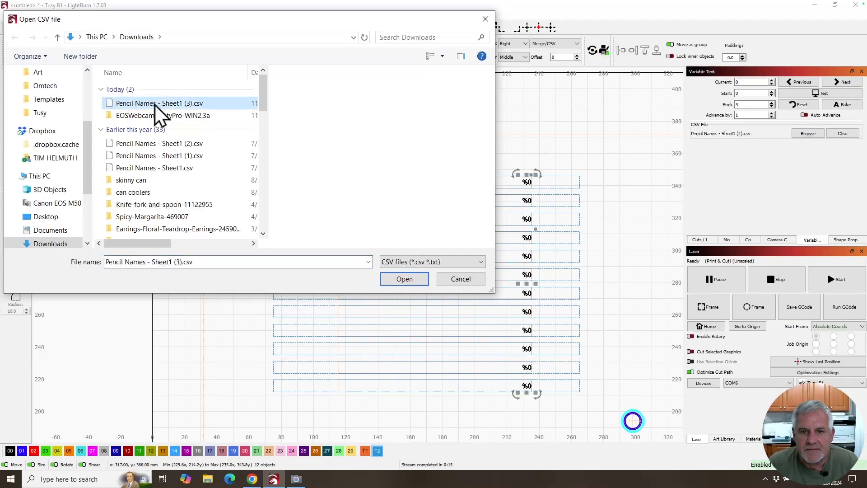
click(405, 279)
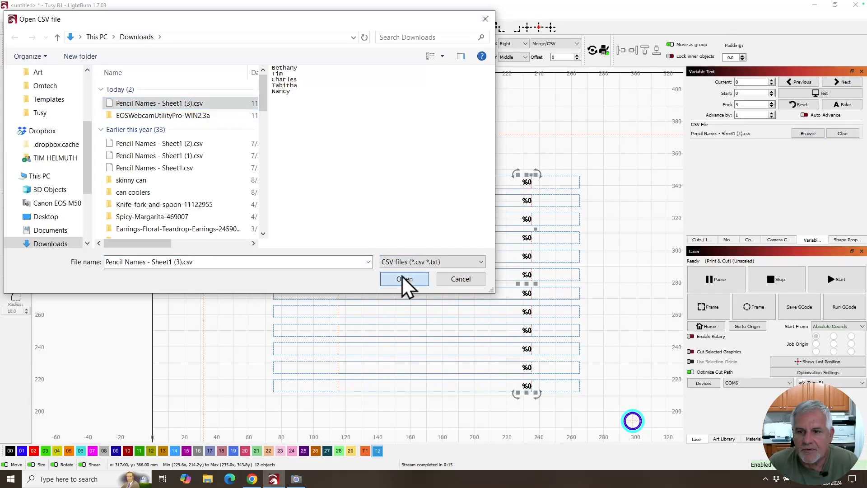
Test the %0 texts with the names from Pencil Names - Sheet1 (3).csv and preview the job.
click(826, 93)
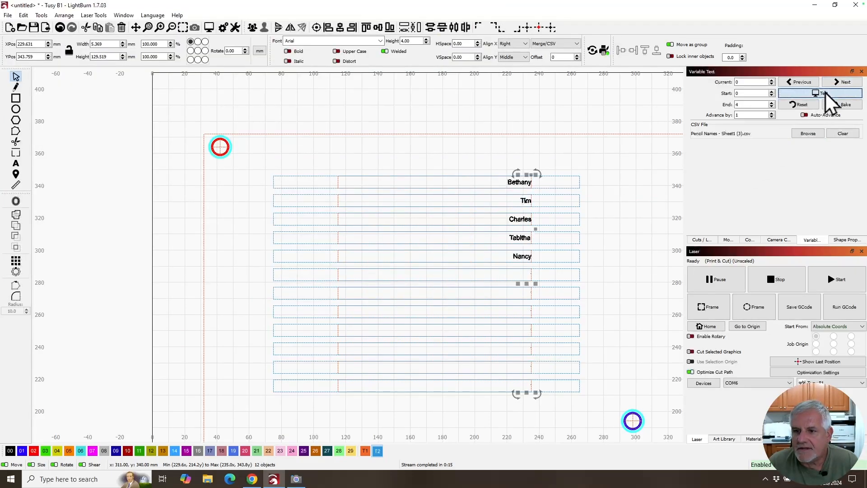
click(826, 94)
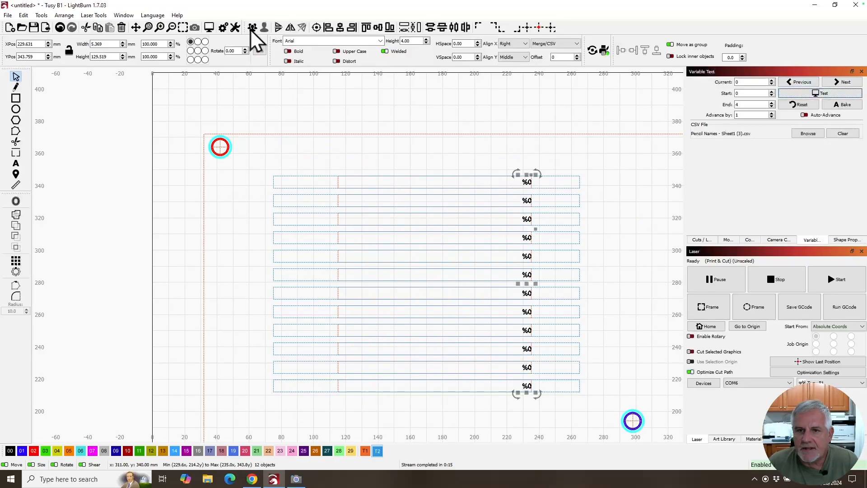
click(208, 28)
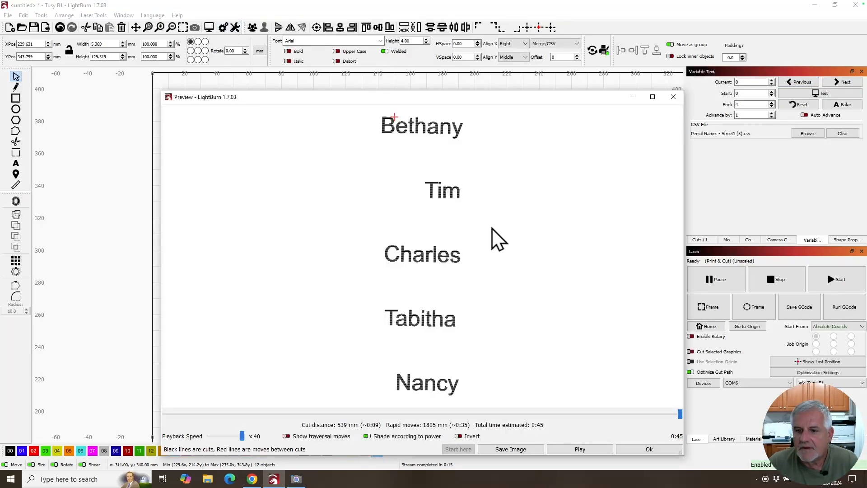
click(635, 452)
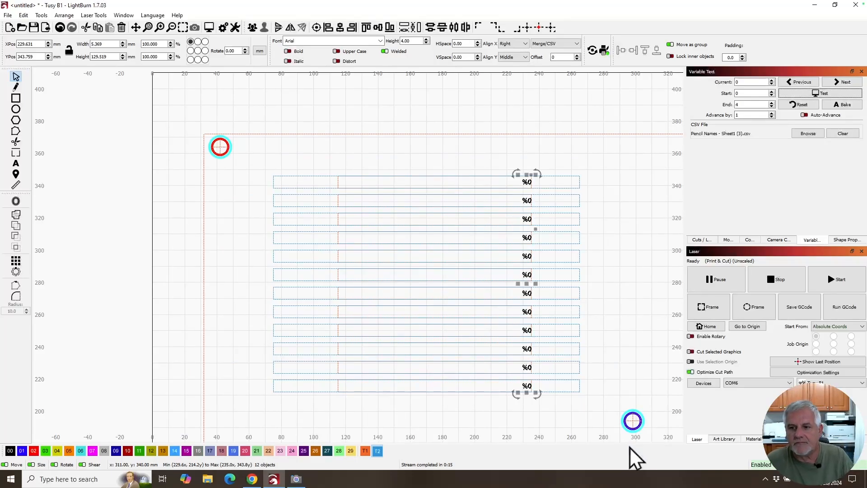